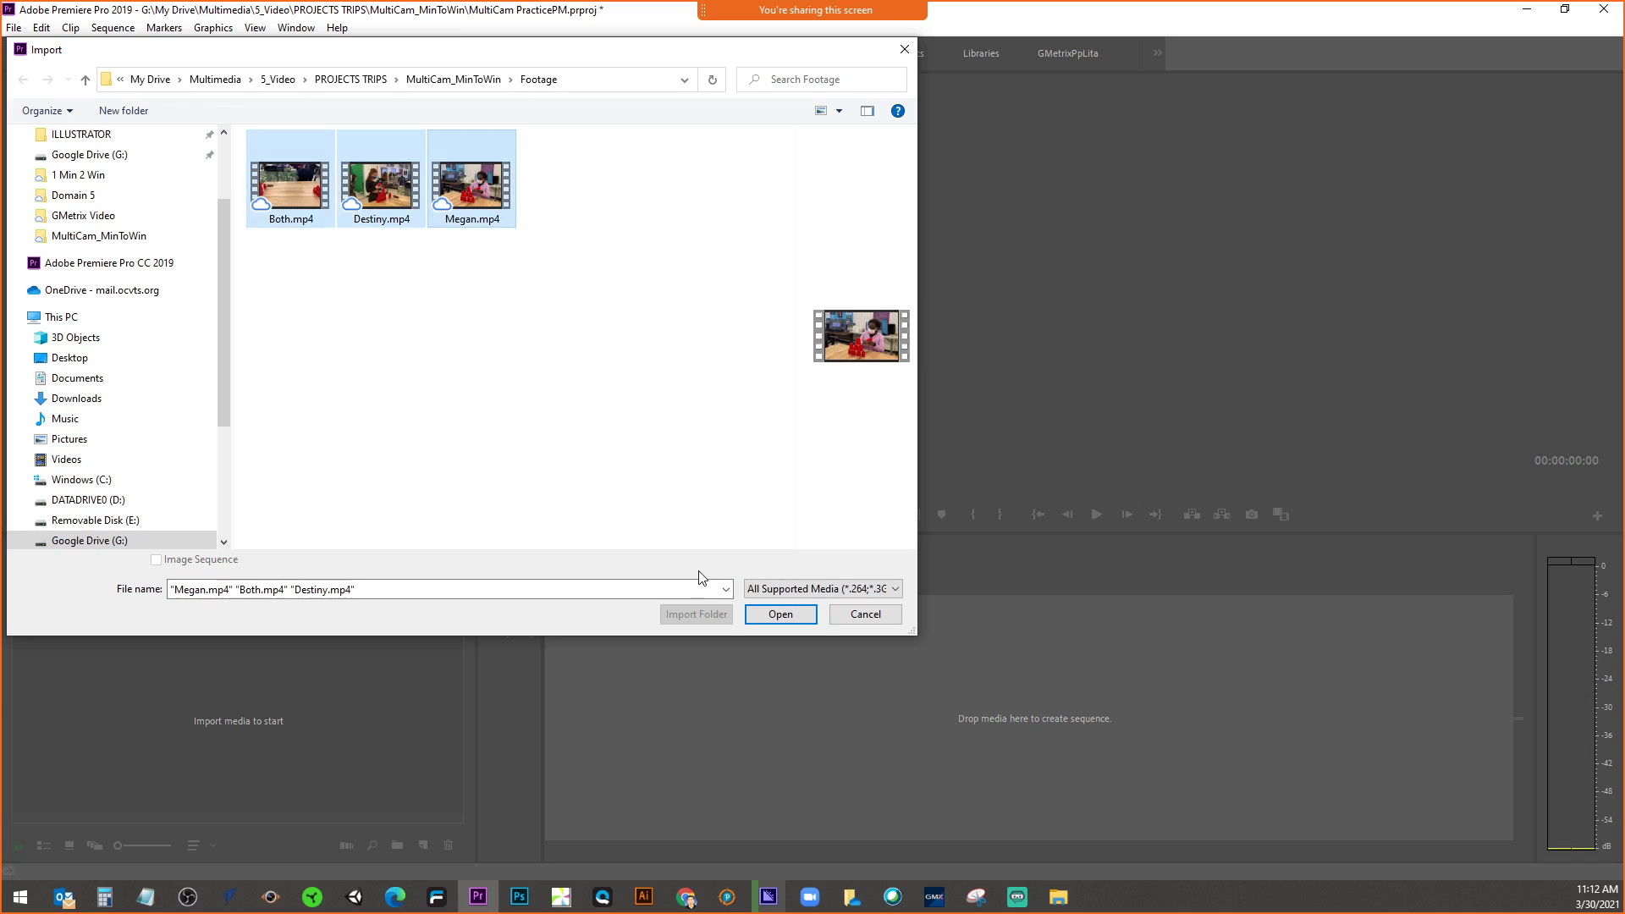
- Import the three selected camera clips and create a multi-camera source sequence from them, using the MinToWin name suffix and In Points synchronization
left_click(779, 613)
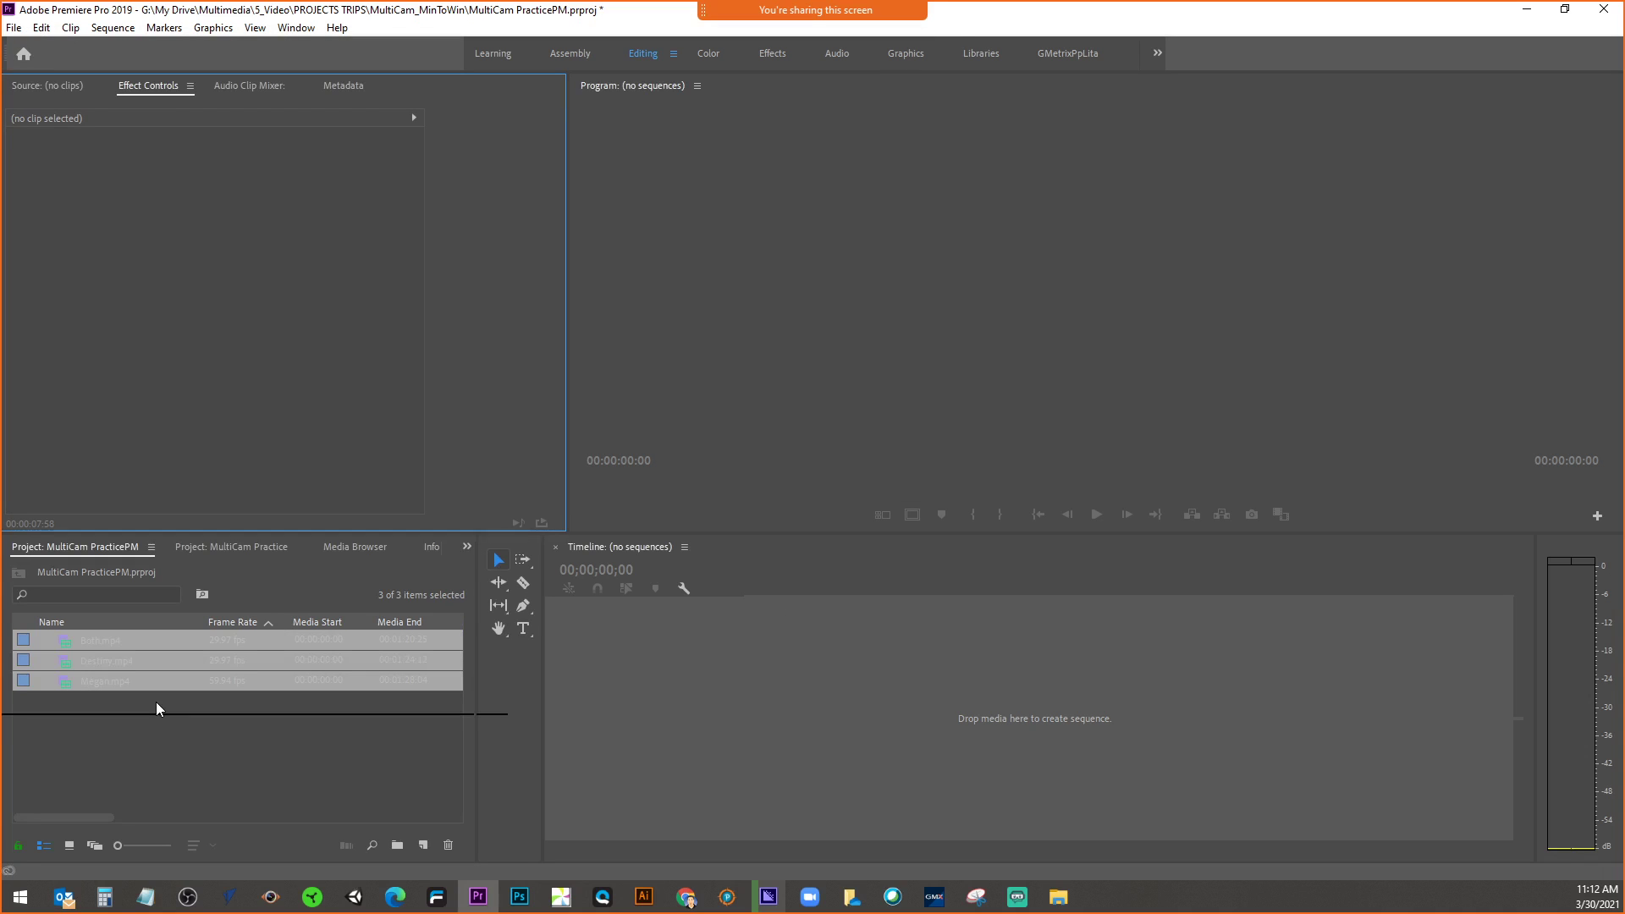
right_click(156, 681)
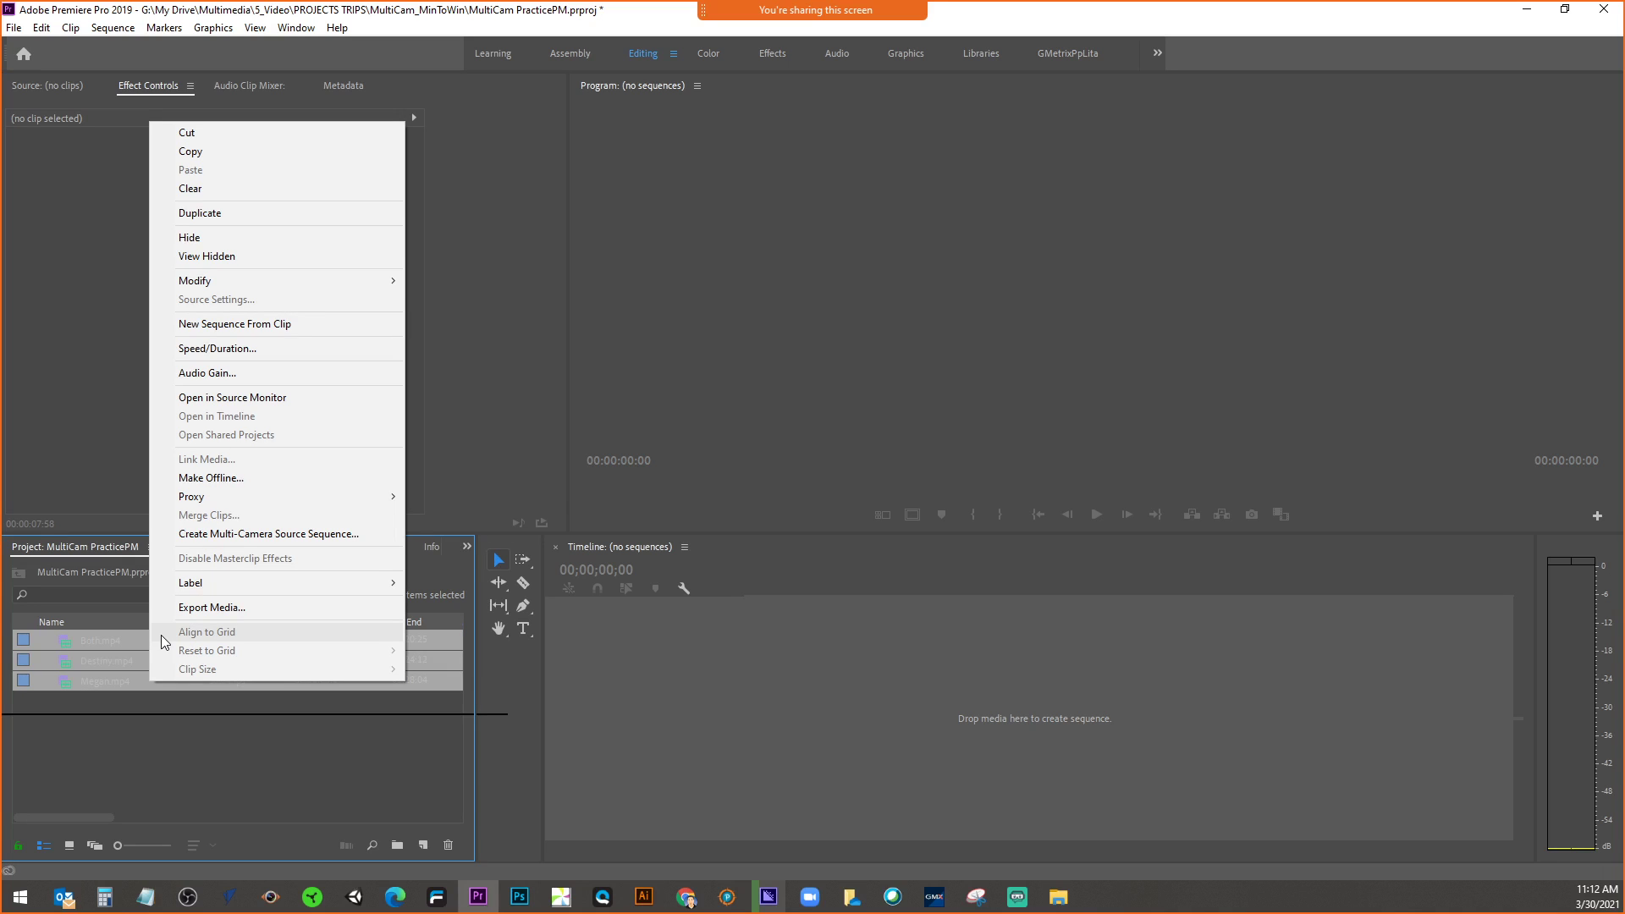
left_click(215, 535)
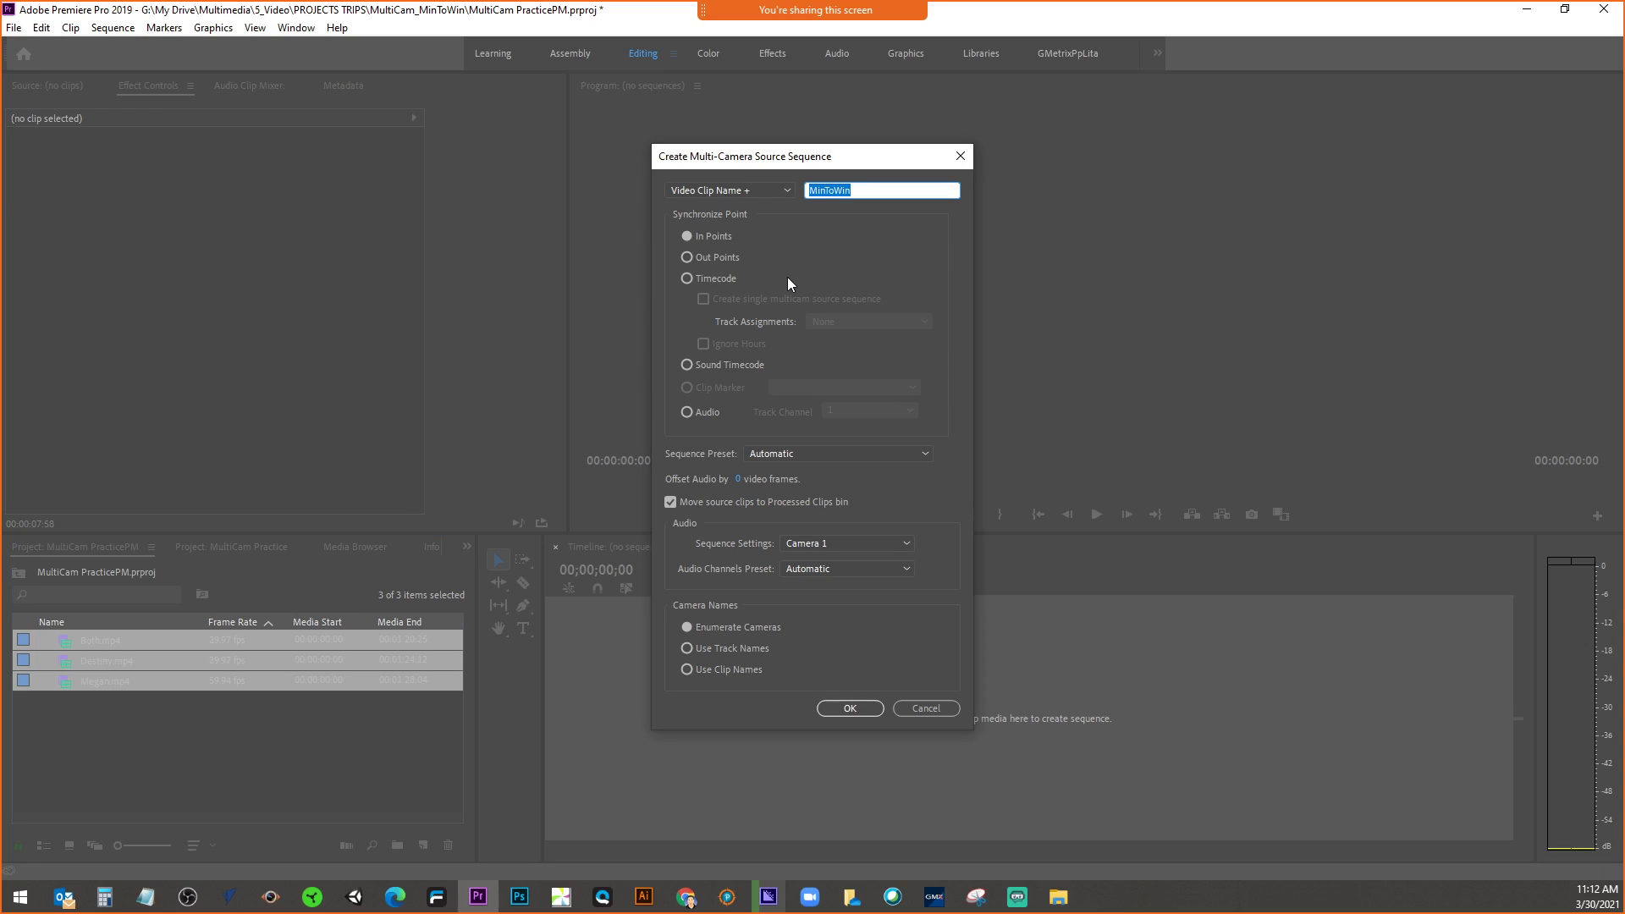
left_click(843, 708)
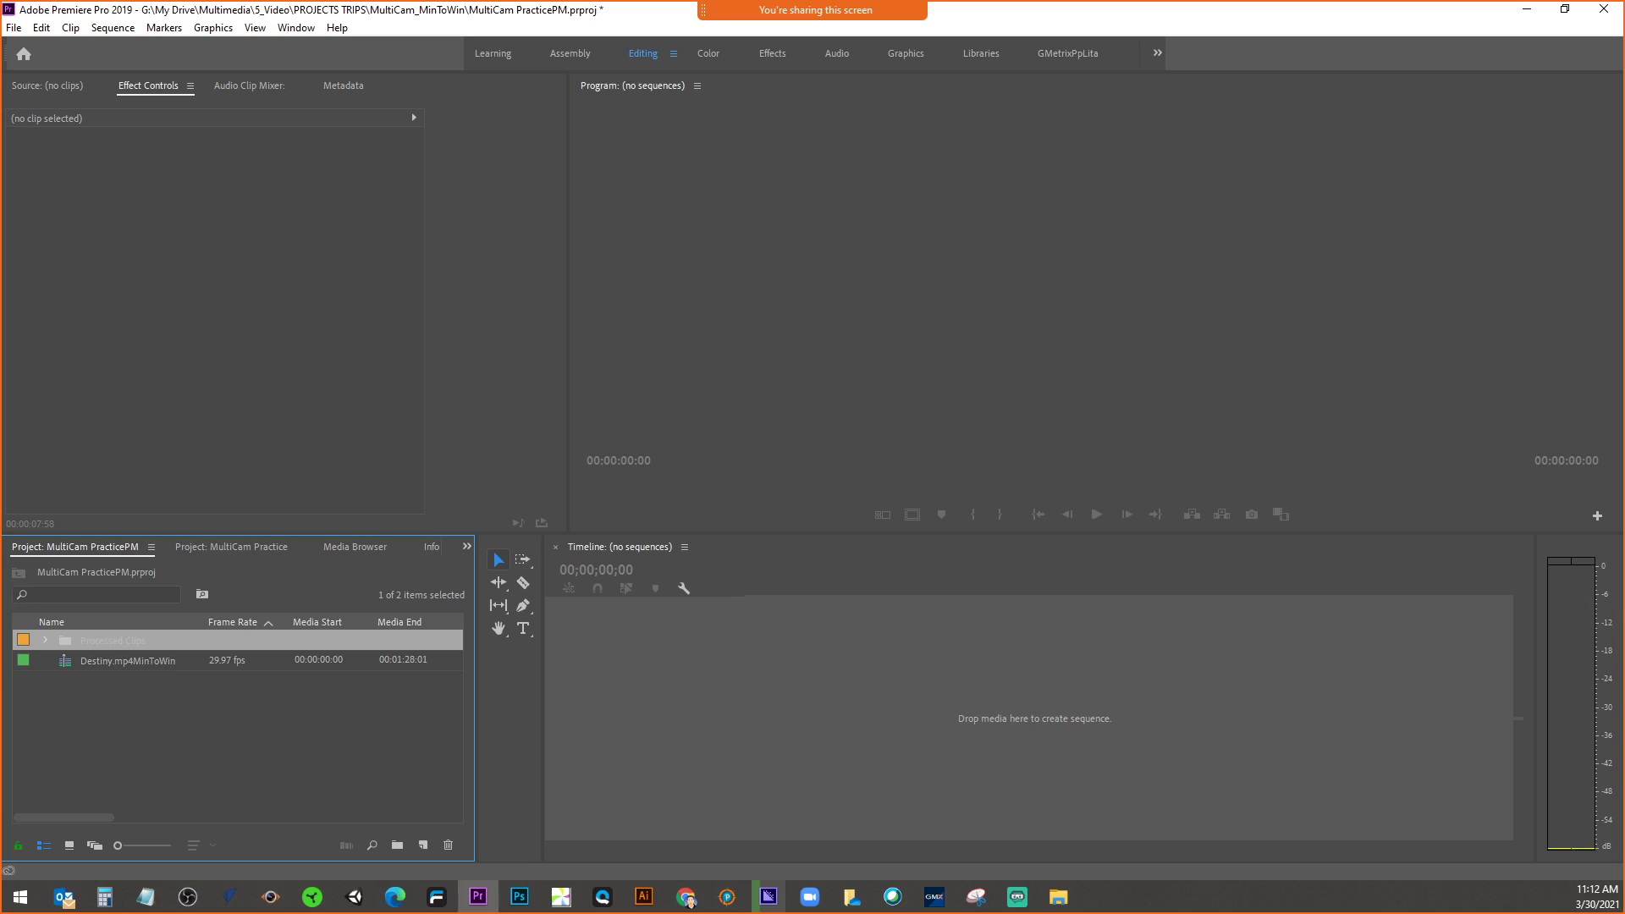
key("alt+Tab")
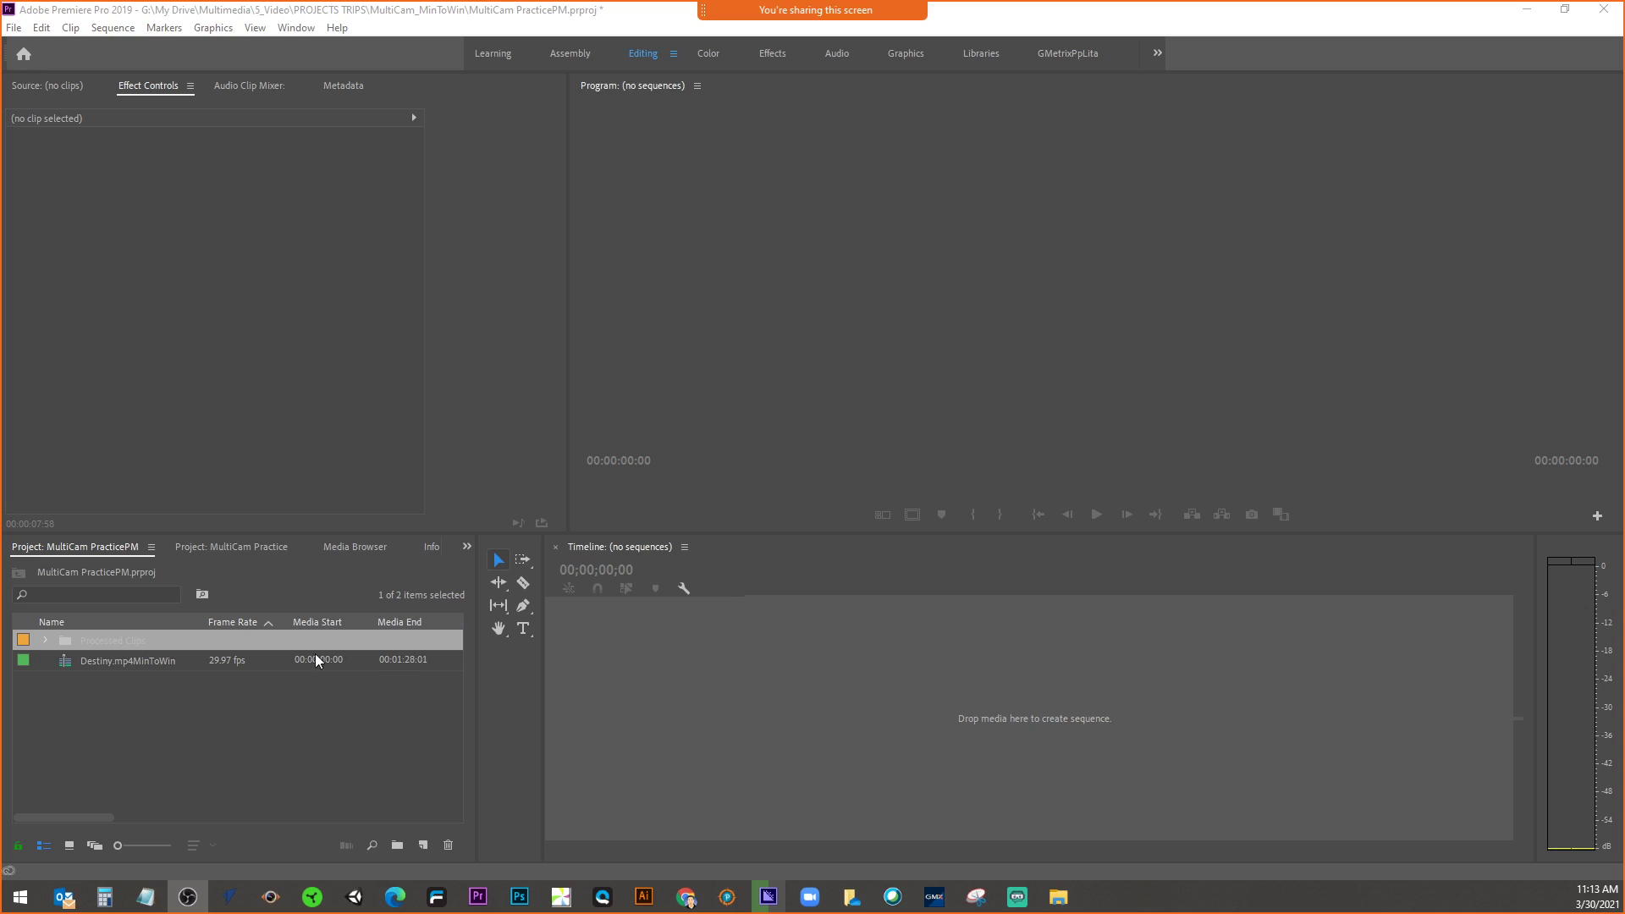
- Create a new timeline sequence from the MinToWin multi-camera source clip
left_click(103, 659)
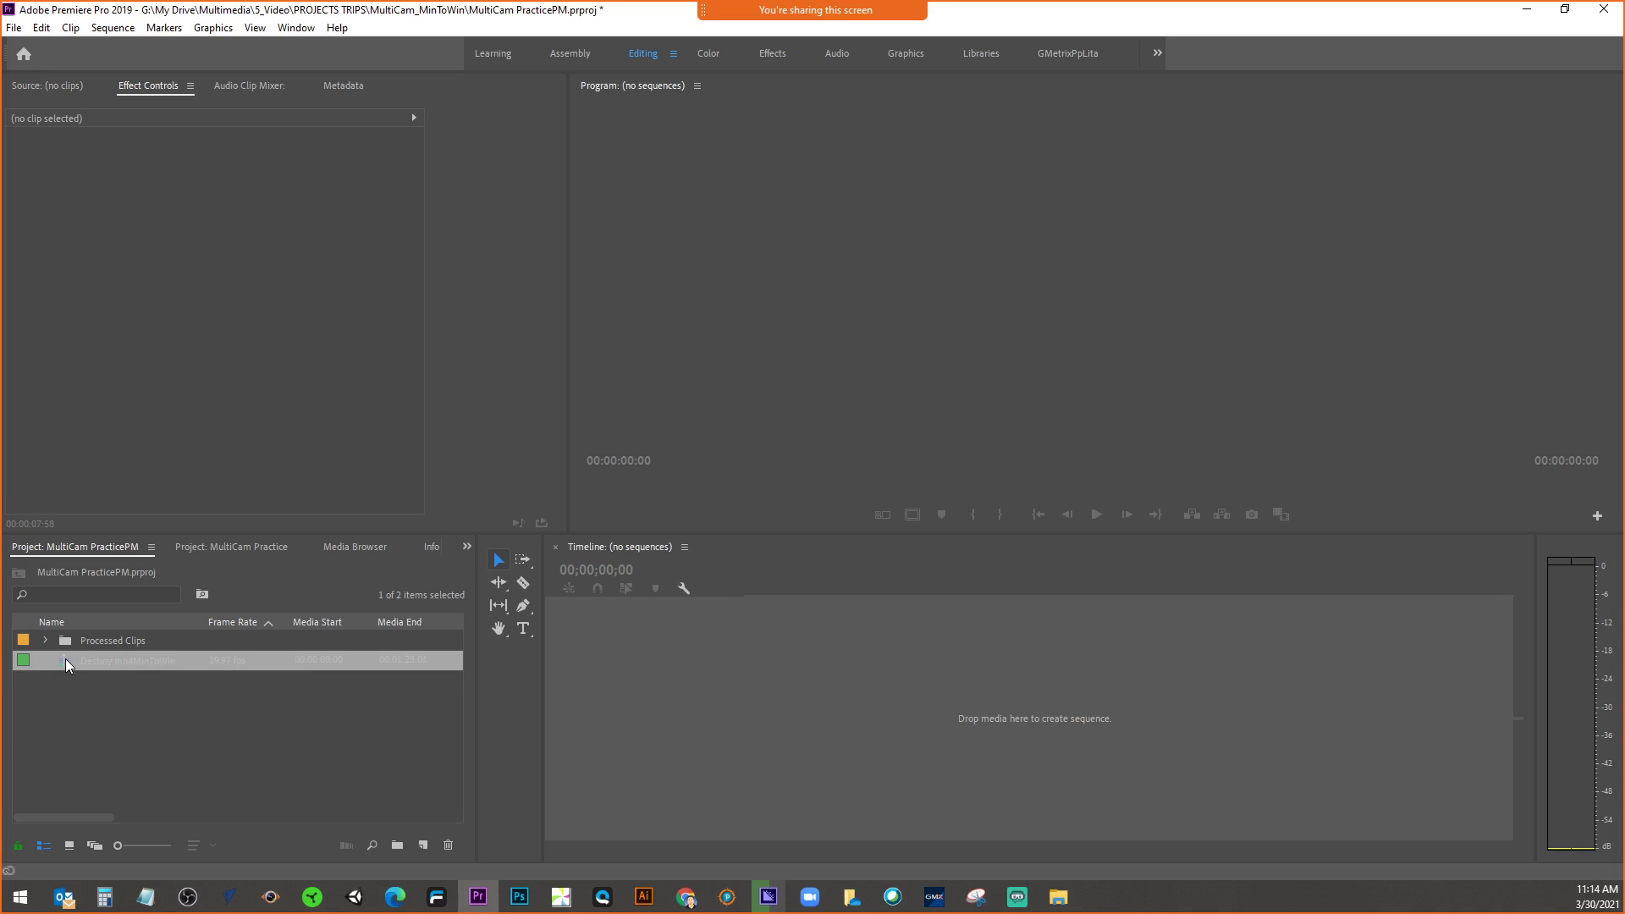
right_click(66, 660)
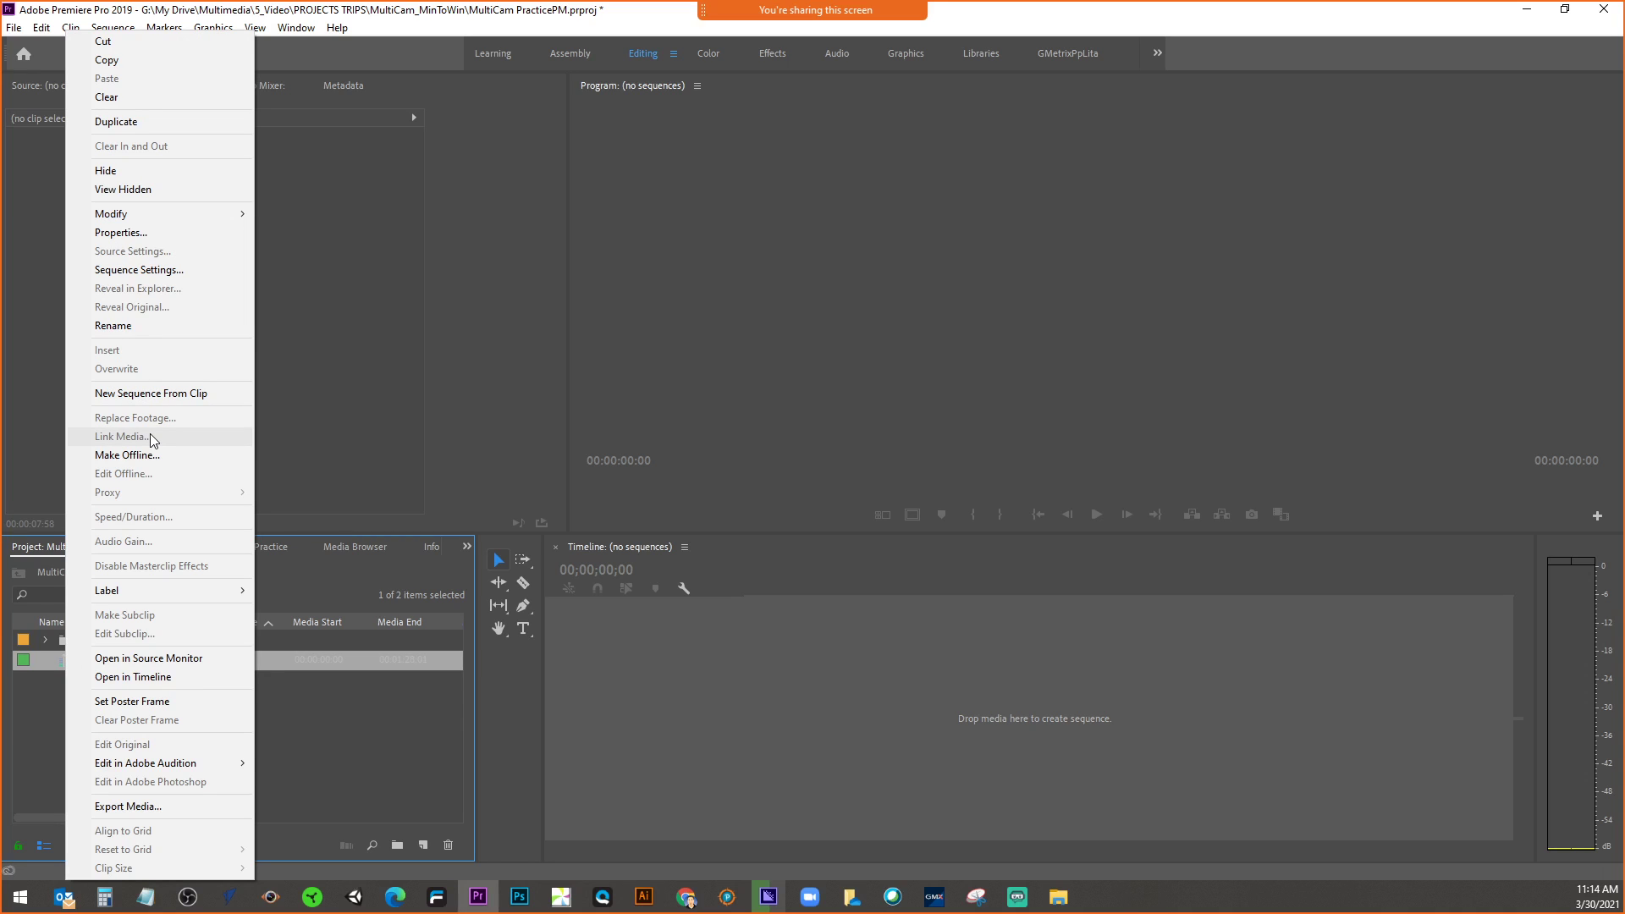
left_click(150, 395)
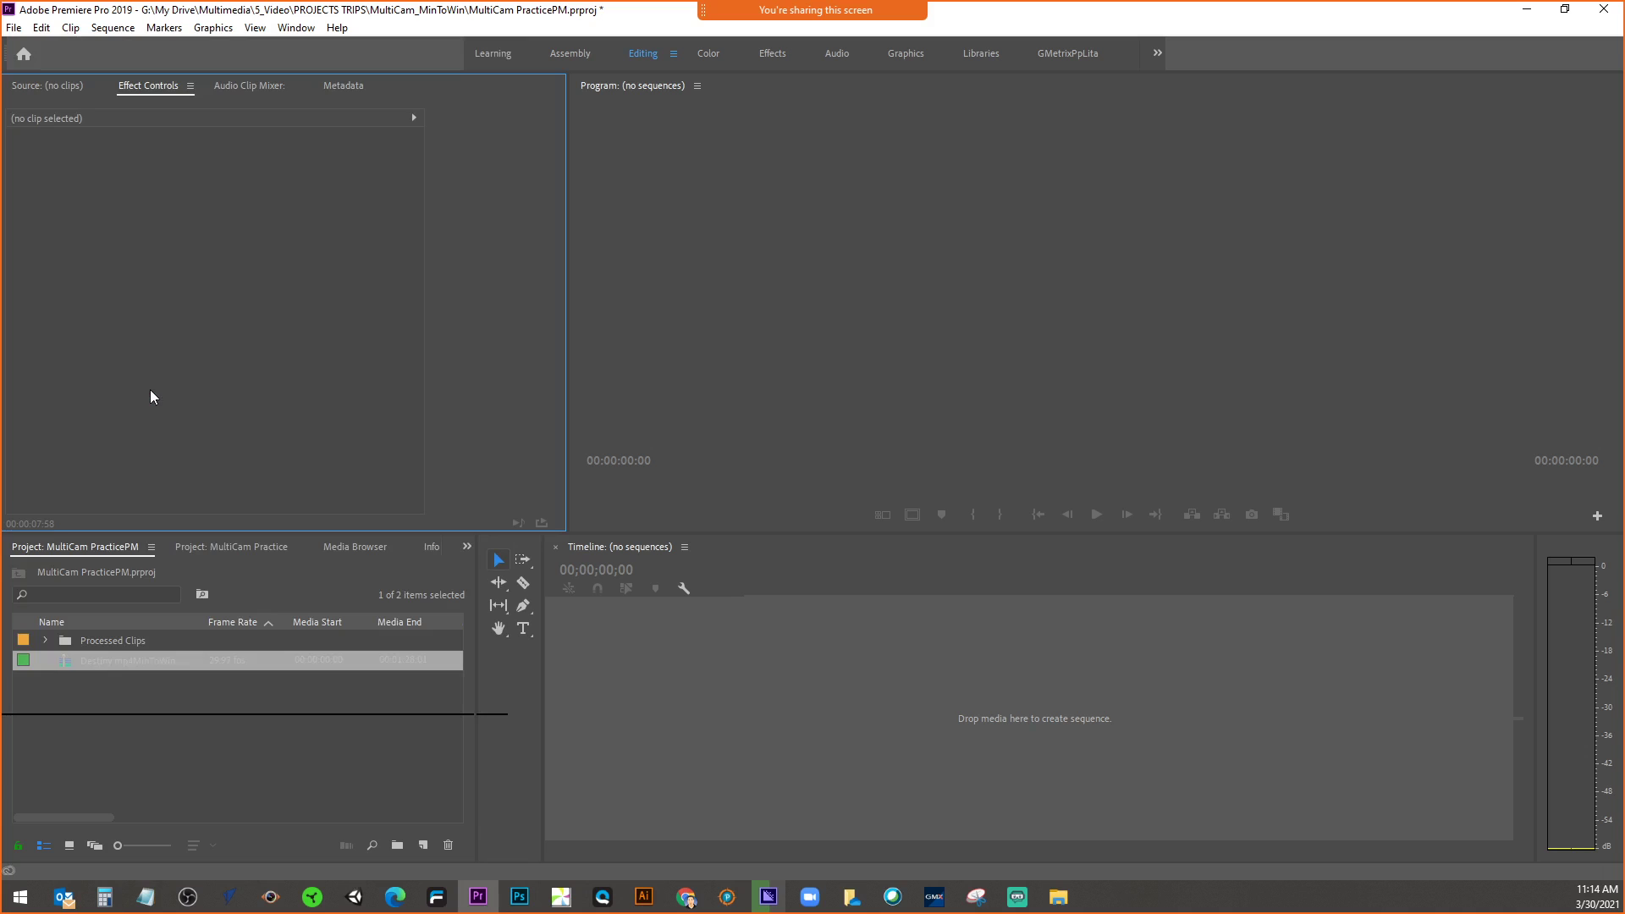
left_click(68, 659)
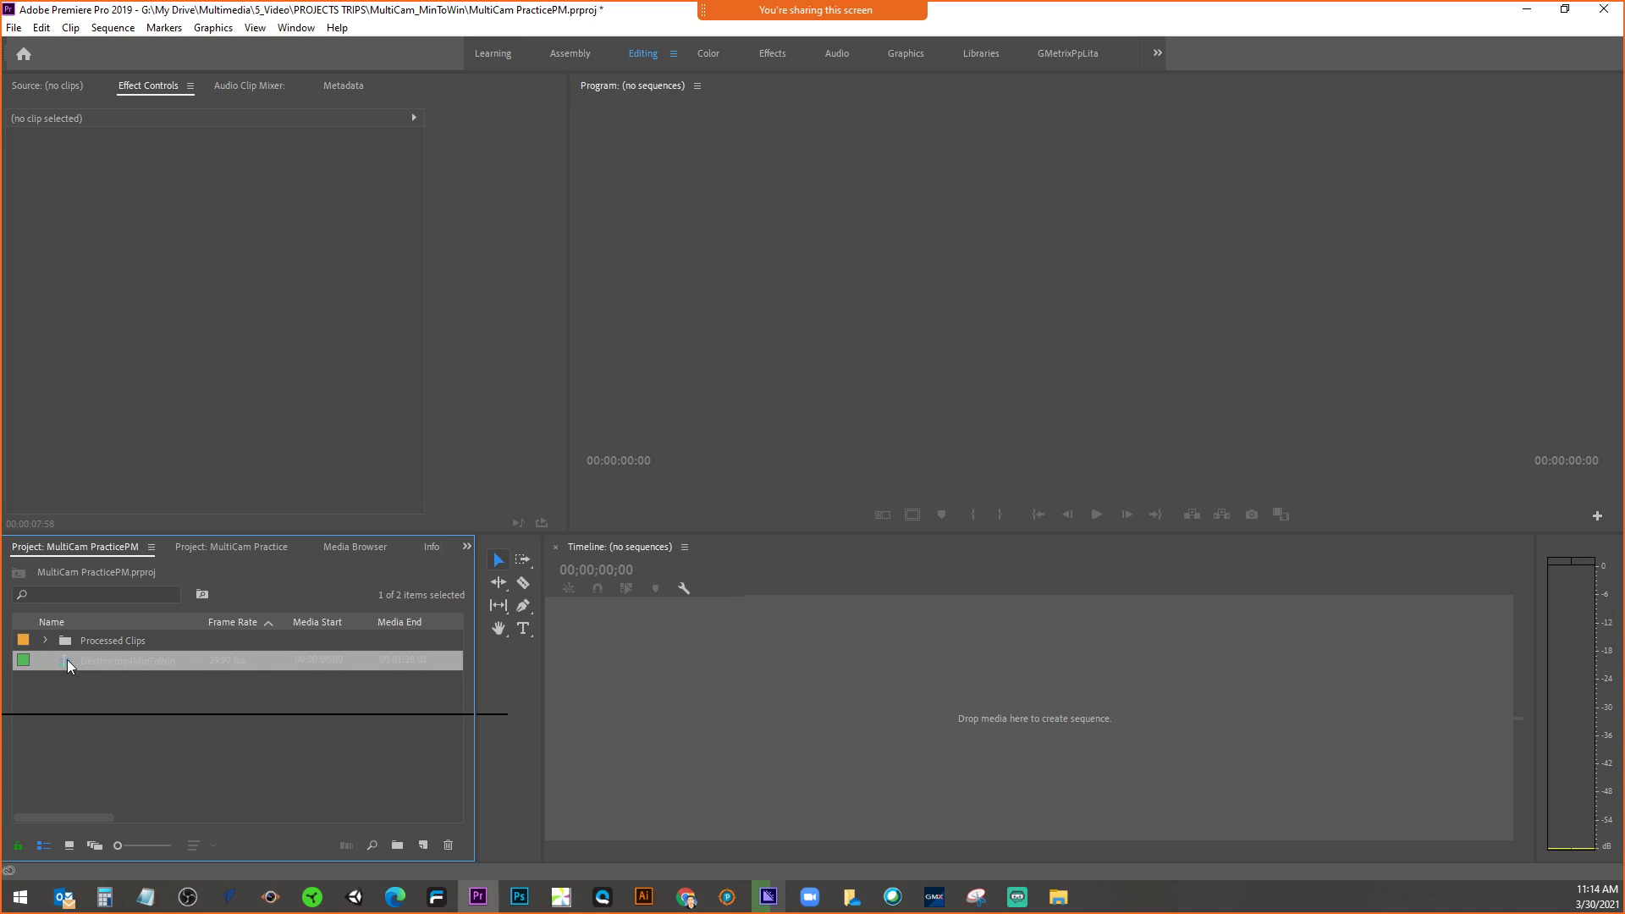
left_click_drag(68, 659, 963, 704)
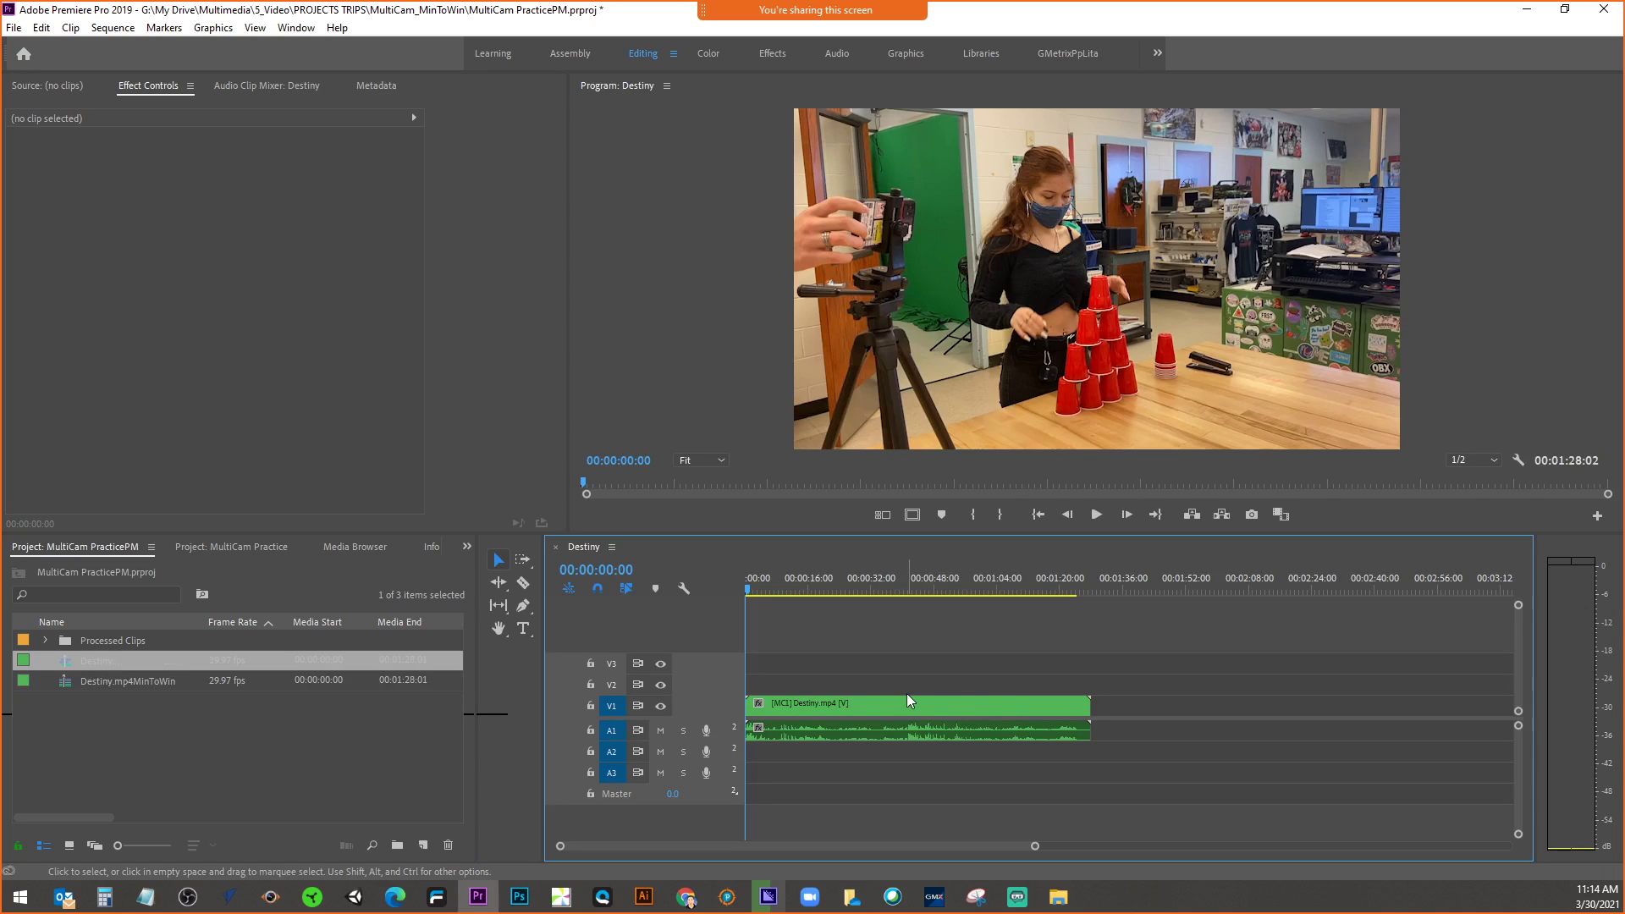
right_click(71, 662)
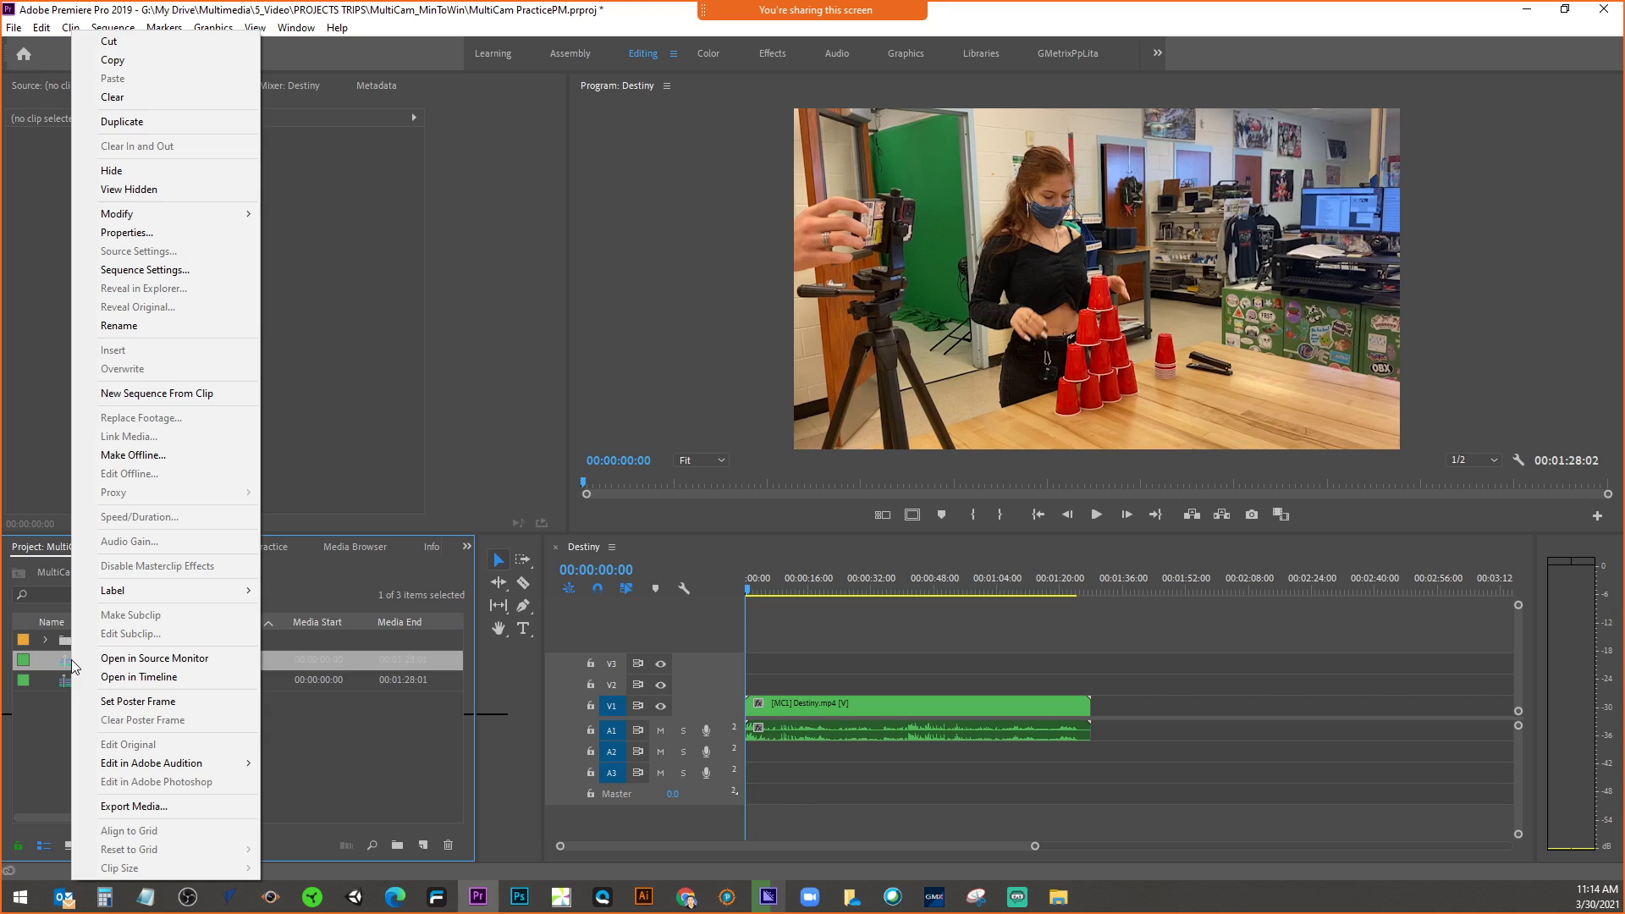
left_click(1169, 718)
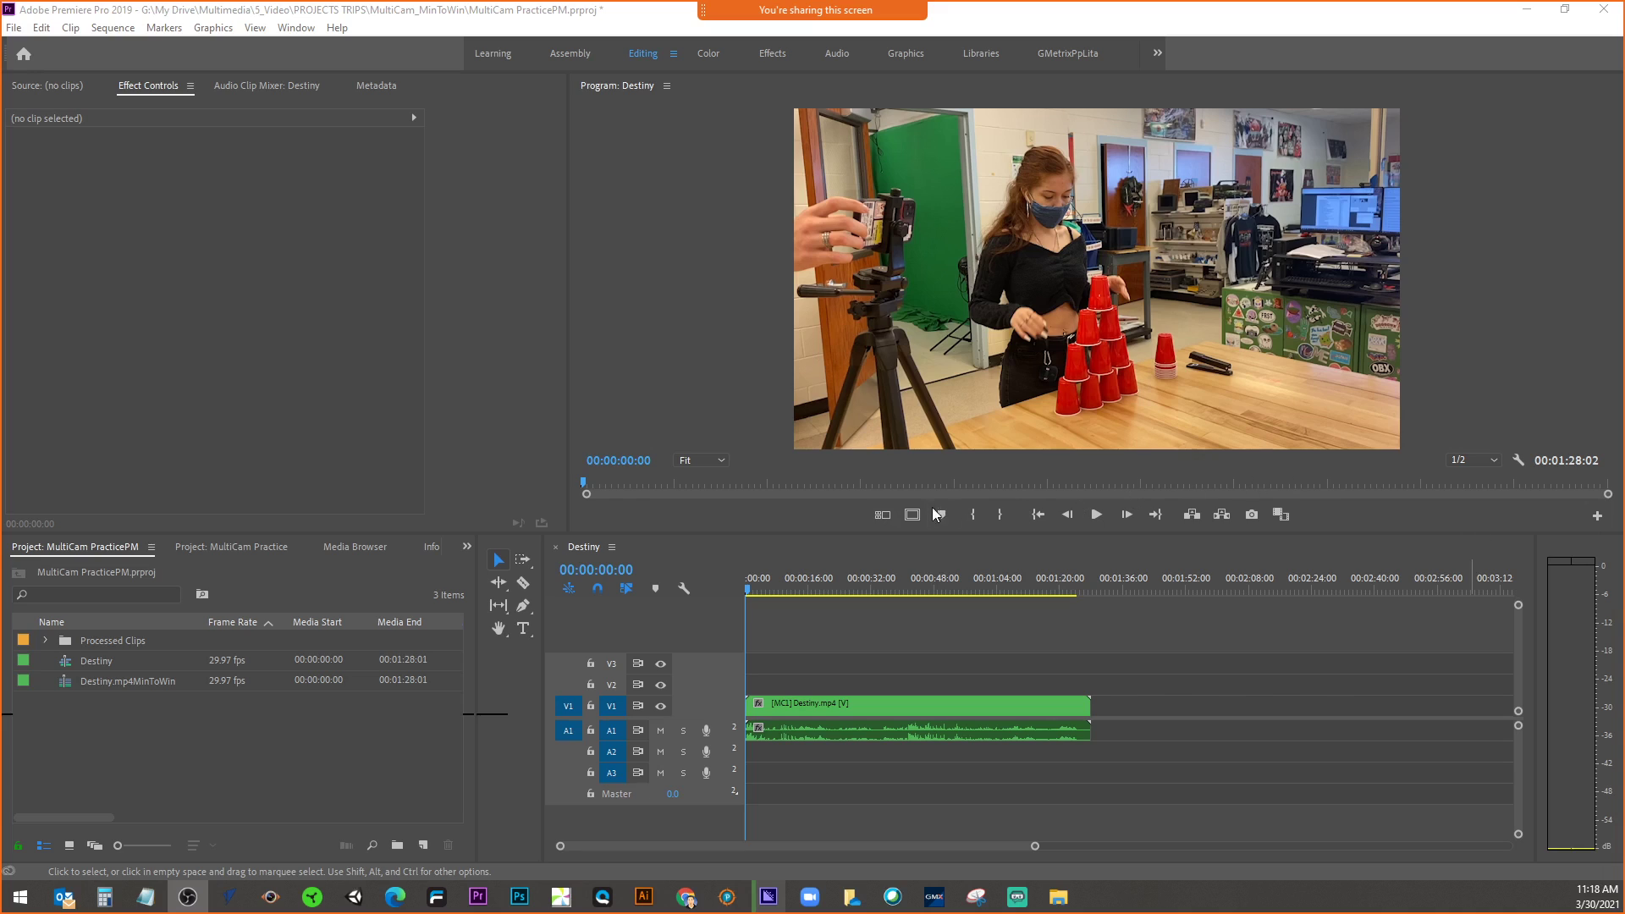
- Customize the Program monitor's button bar with the Toggle Multi-Camera View control and turn on the multi-camera view
left_click(1598, 518)
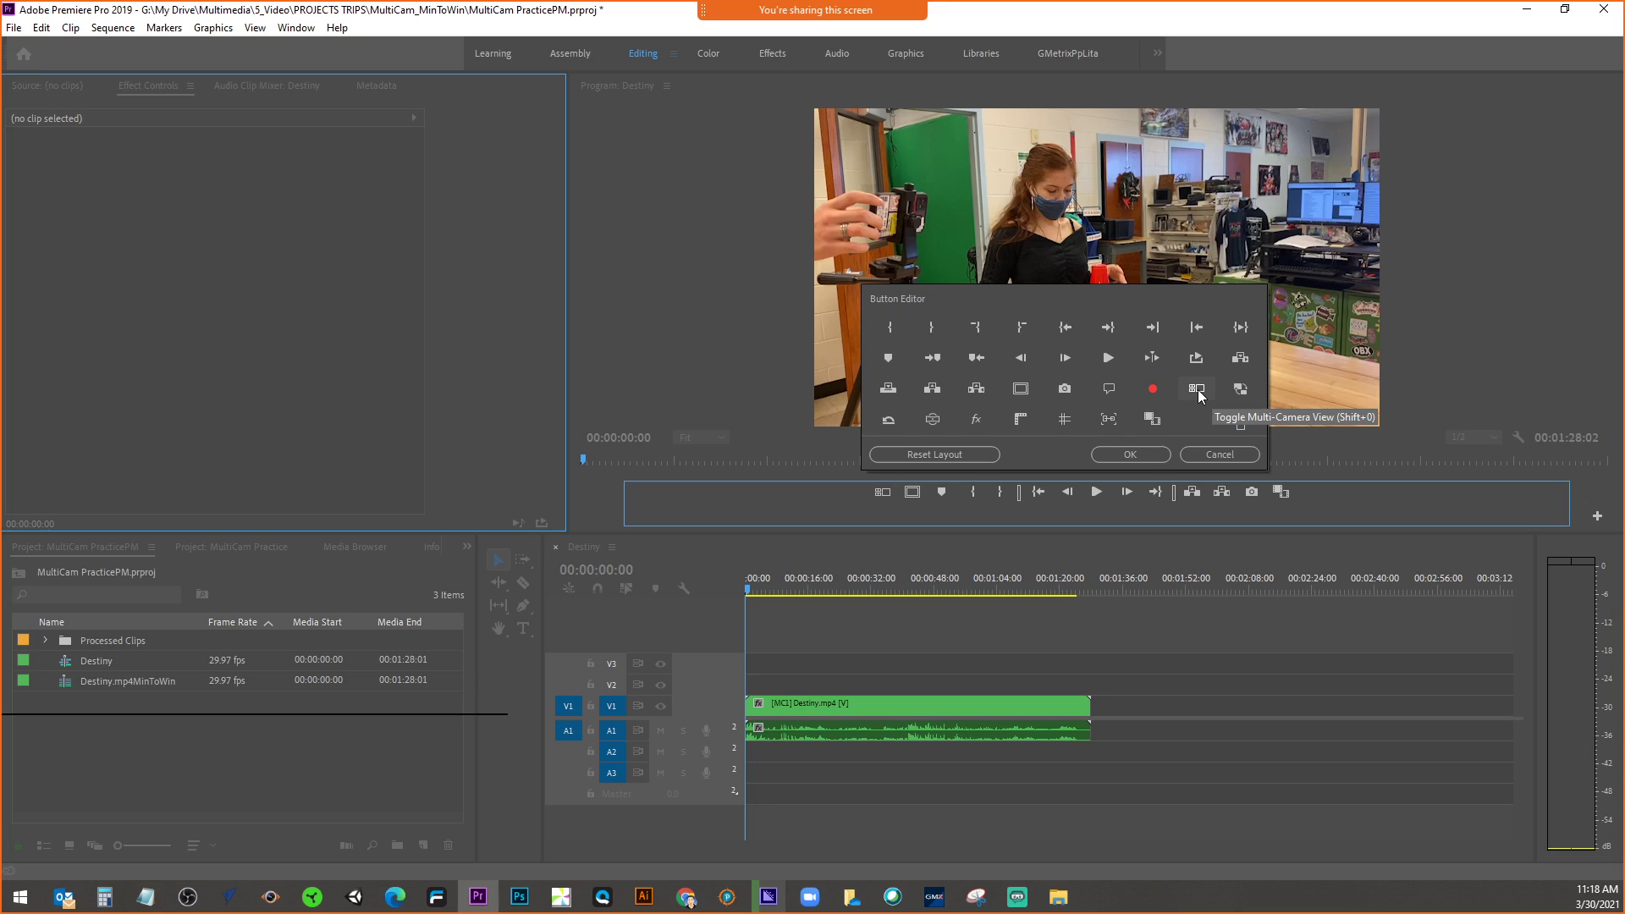
left_click_drag(1201, 396, 838, 493)
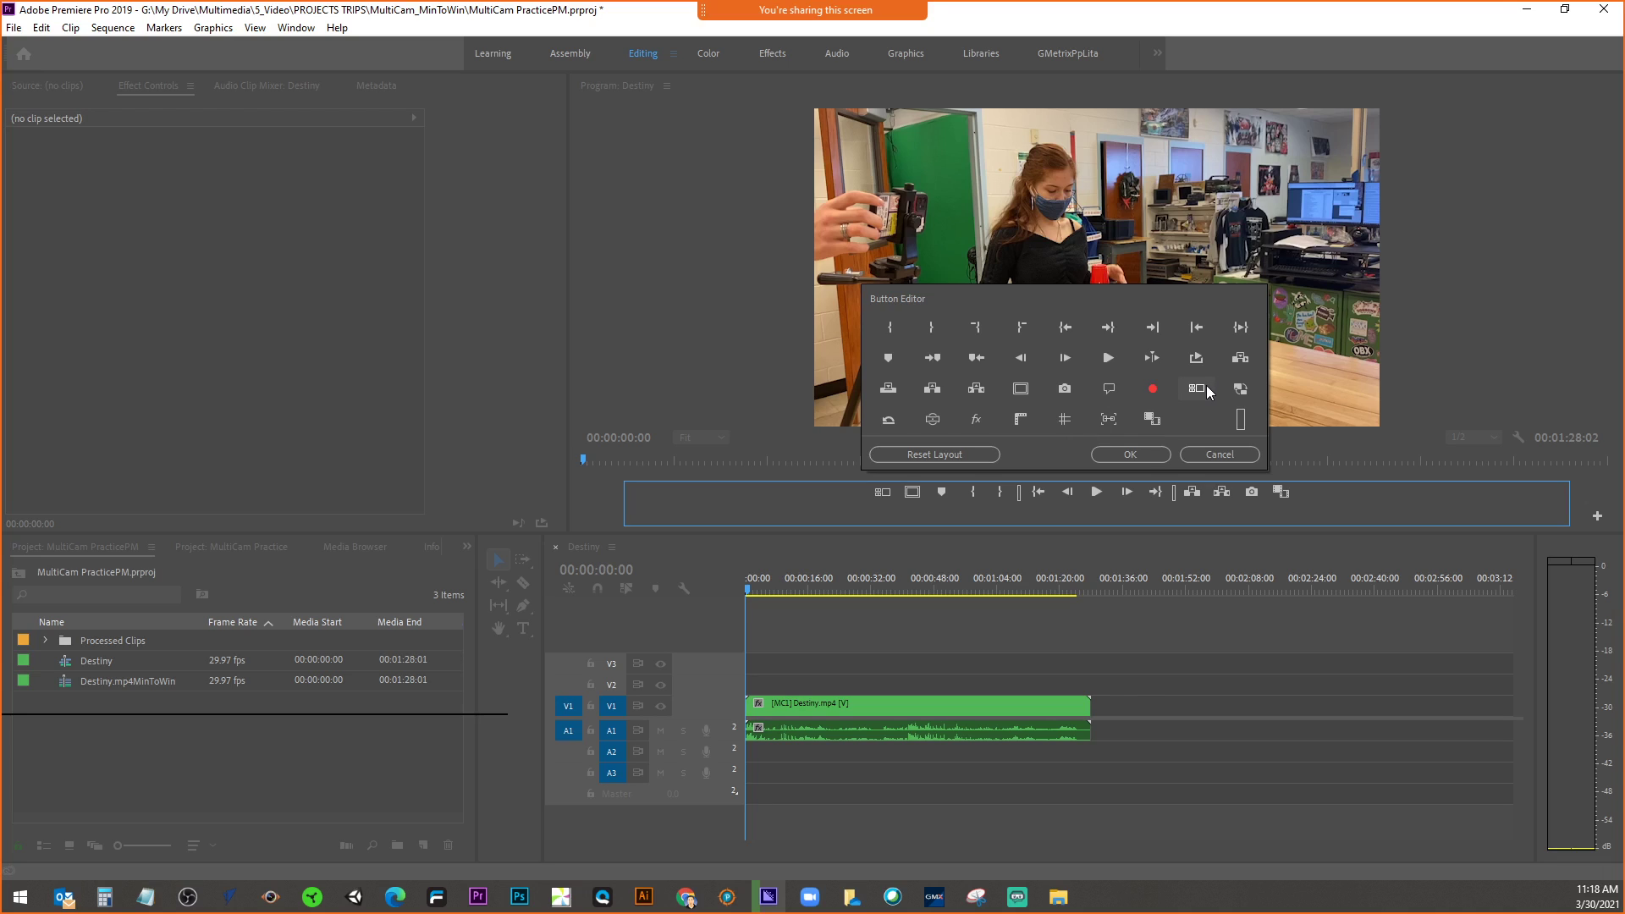
left_click_drag(838, 483, 835, 492)
left_click(1145, 455)
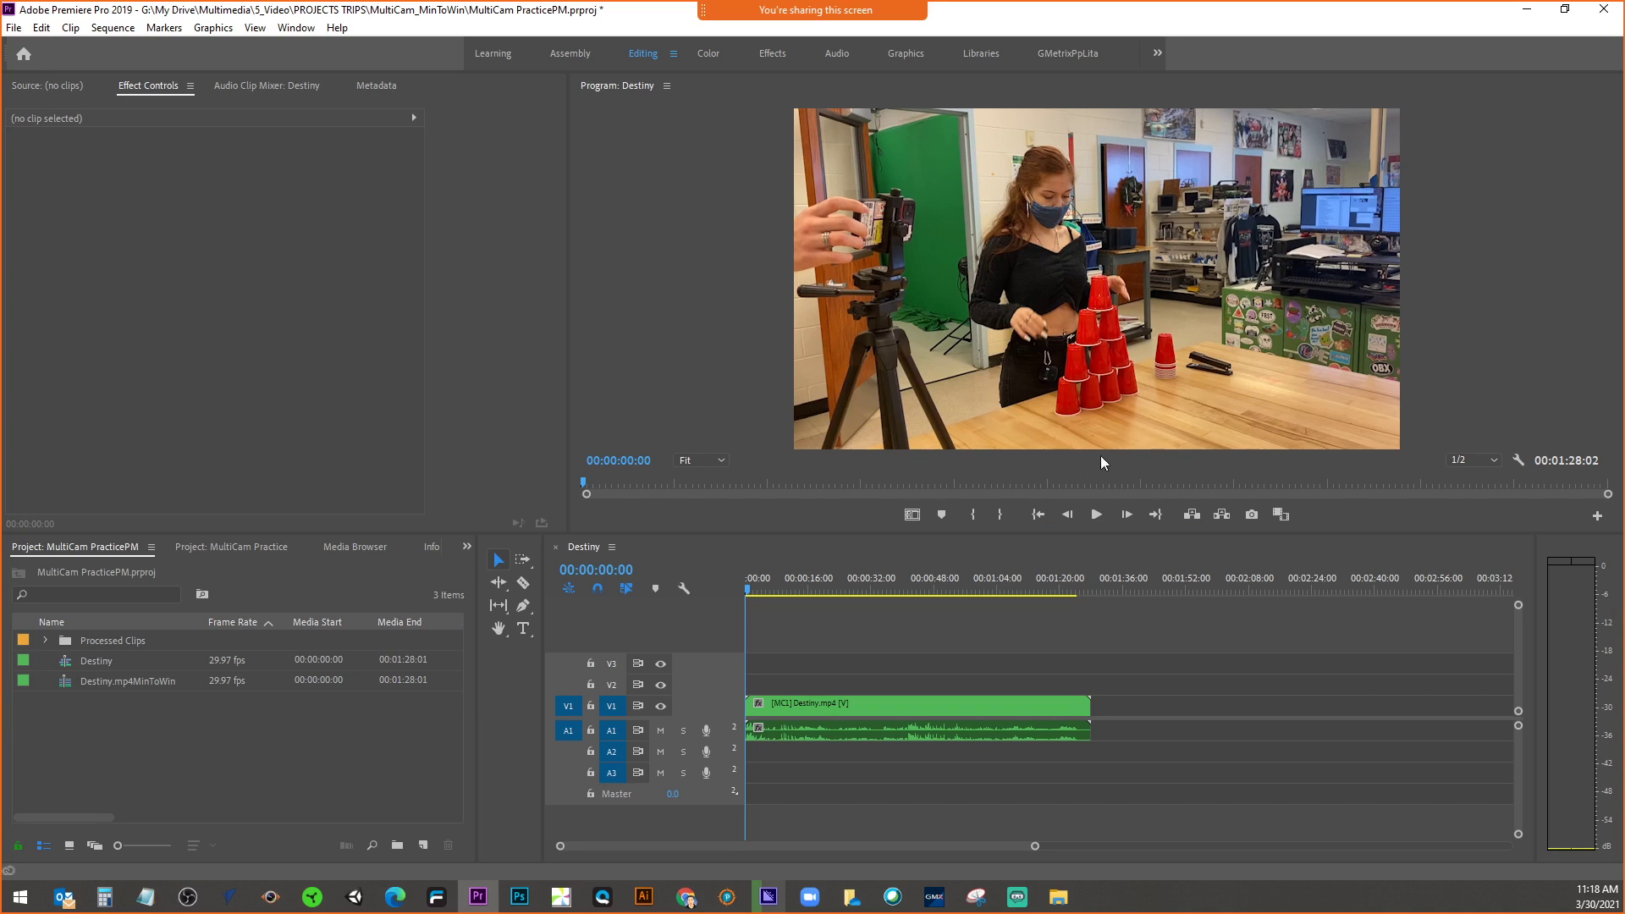
left_click(912, 515)
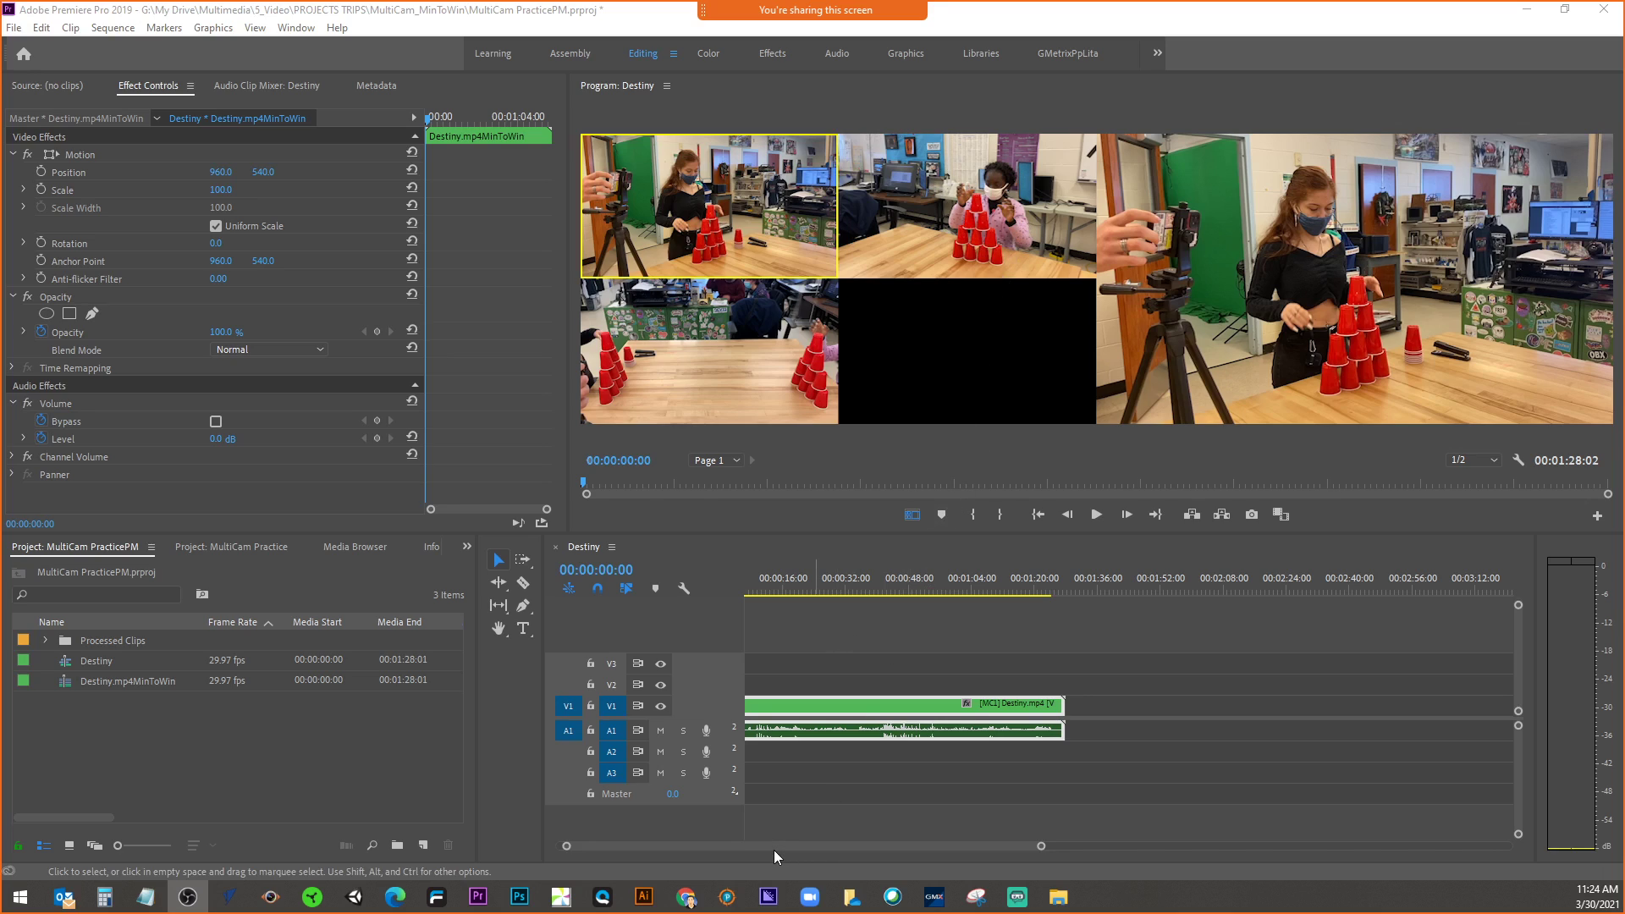
- Preview the multi-camera footage and move the playhead to 00:00:42:00
scroll(755, 850, "up", 2)
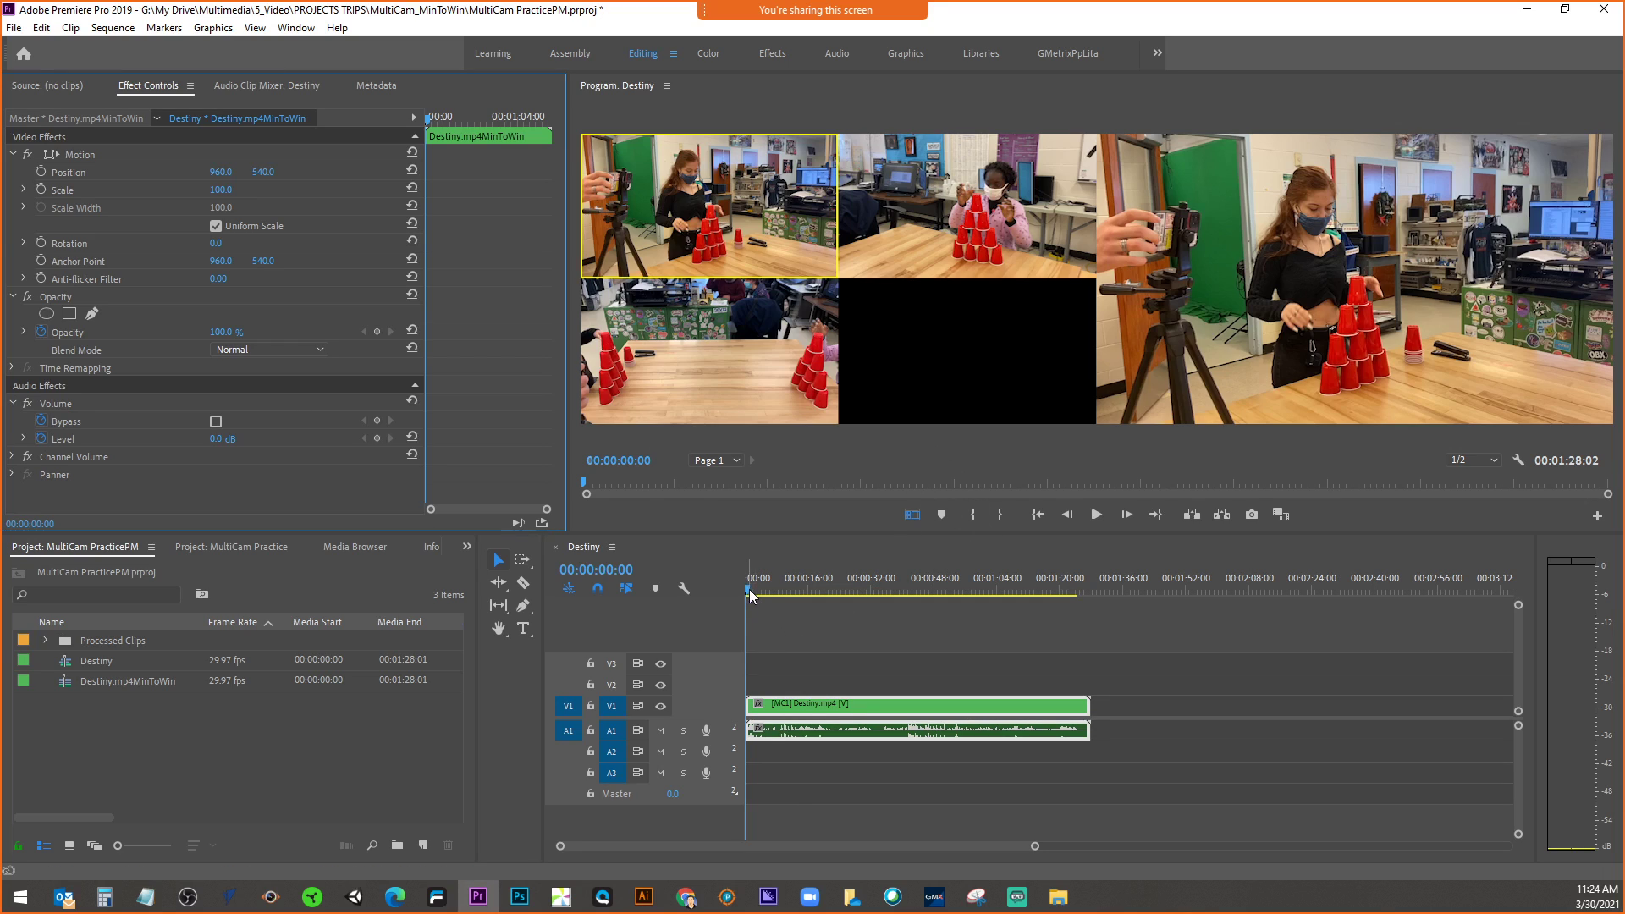
left_click_drag(749, 591, 861, 587)
key("space")
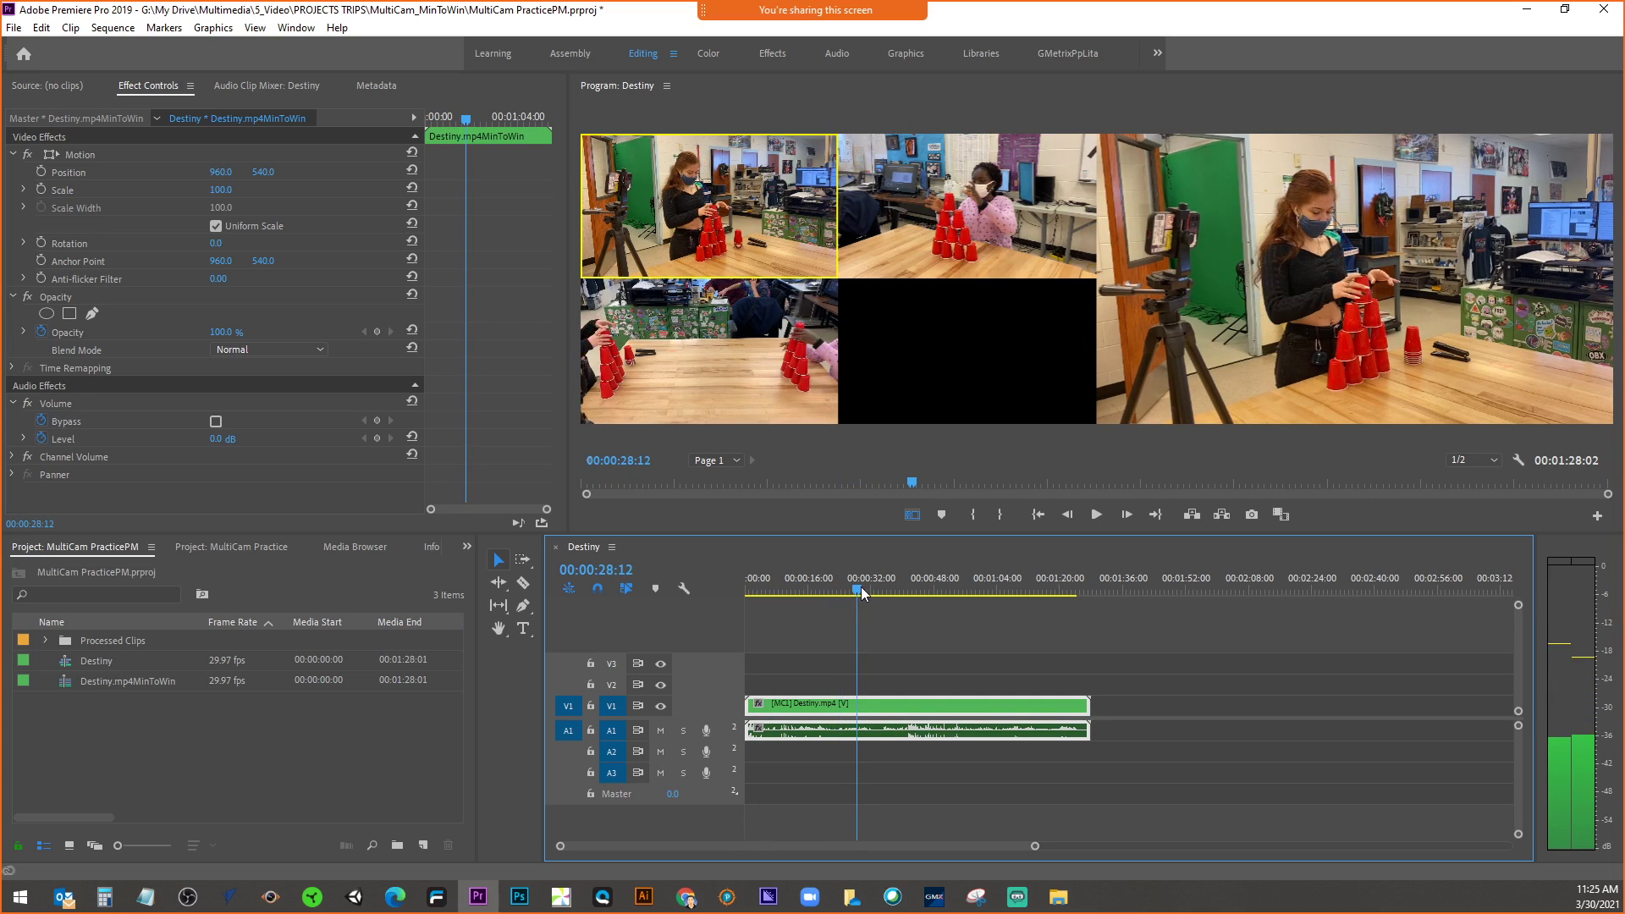
left_click(611, 572)
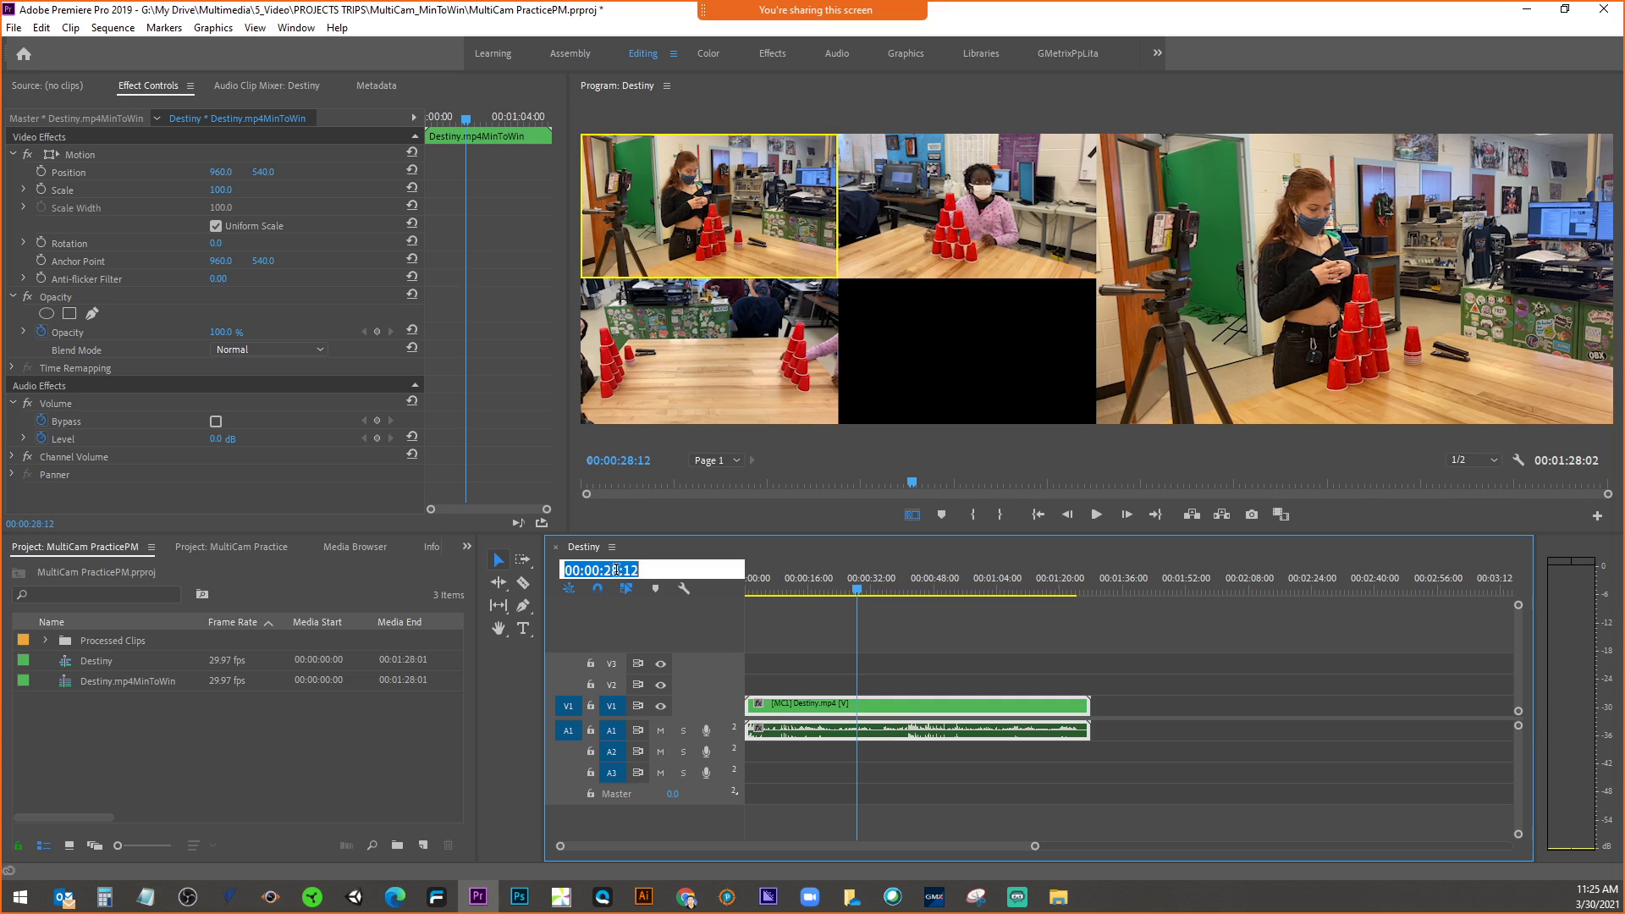
left_click_drag(624, 570, 606, 571)
type("42")
left_click_drag(649, 570, 623, 571)
type("00")
key("Return")
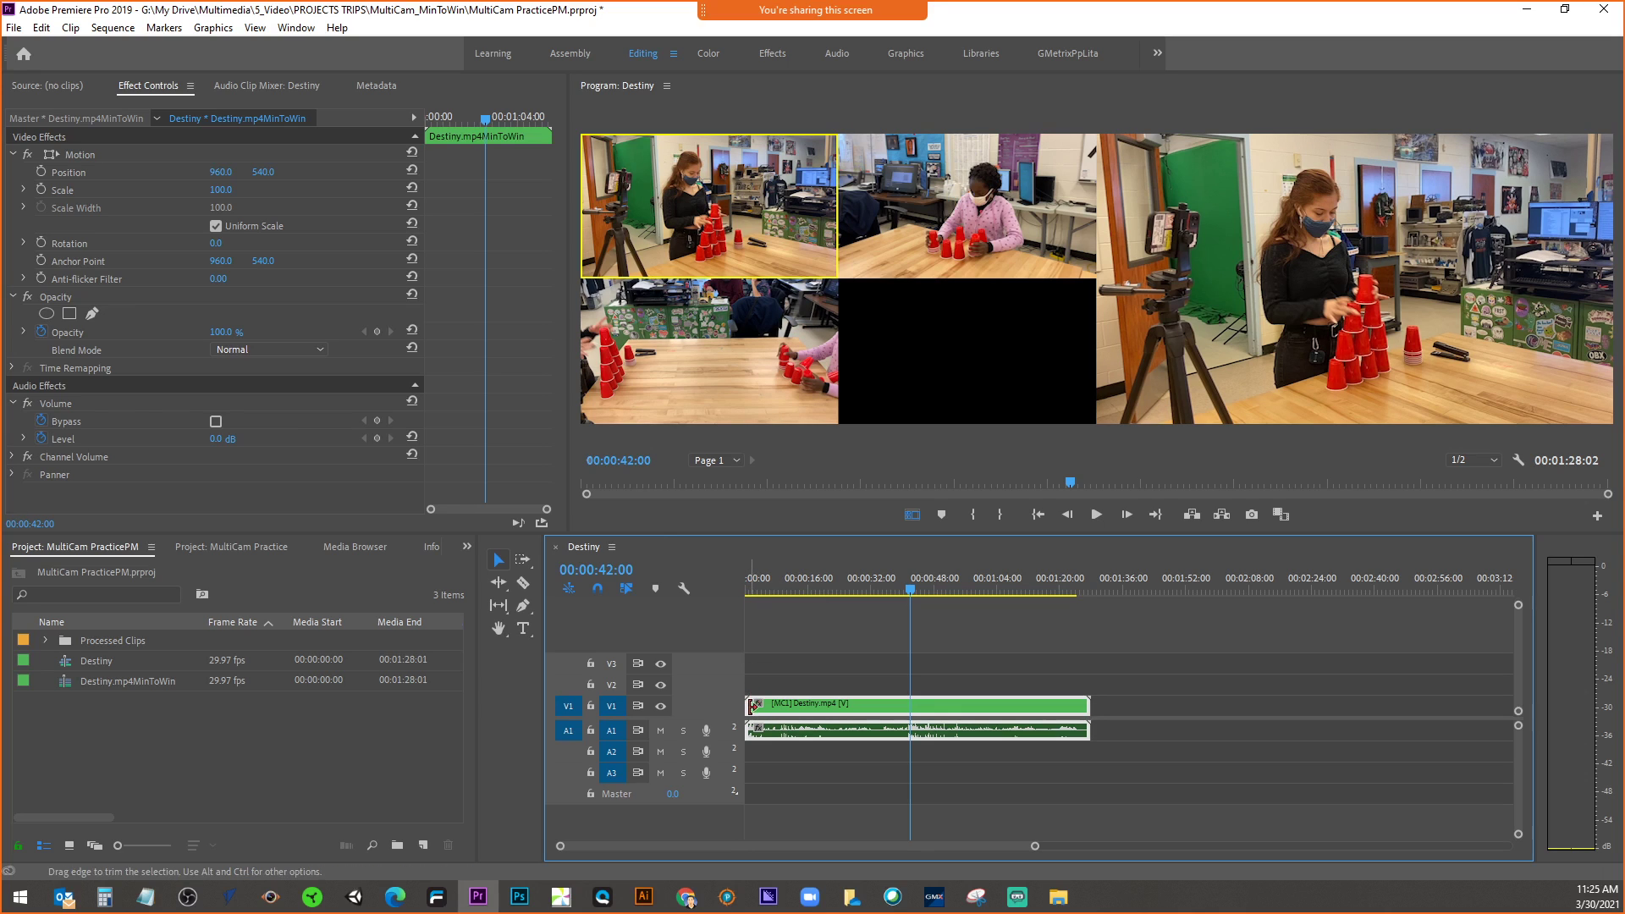
- Trim the start of the multi-camera clip to the playhead and ripple delete the empty gap before it
left_click_drag(754, 707, 918, 712)
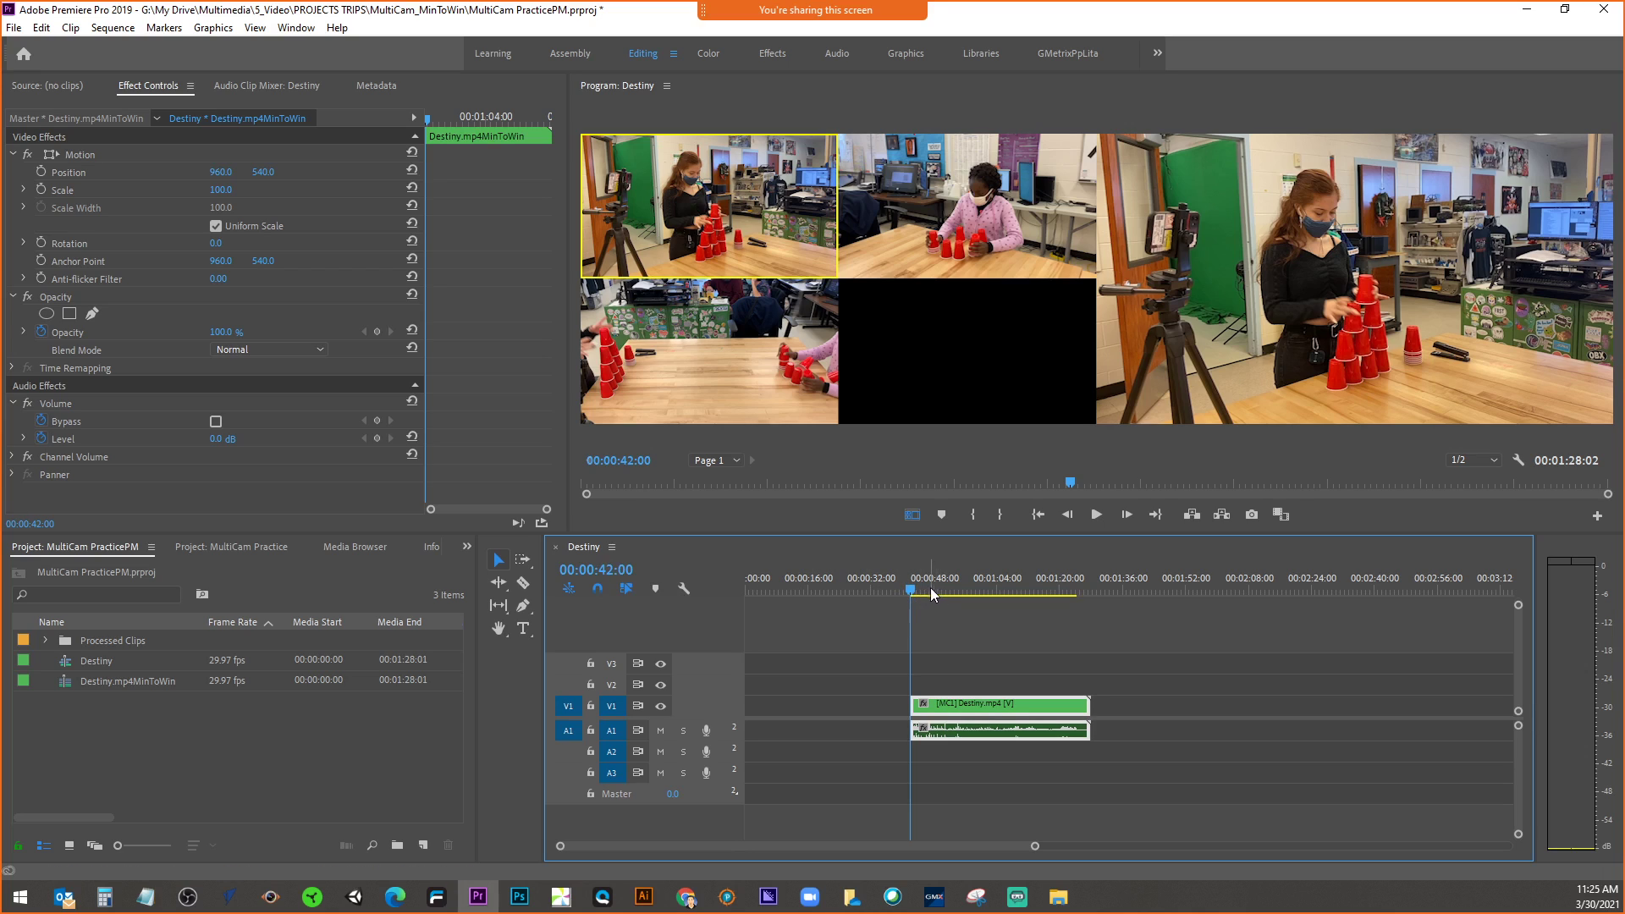
mouse_move(912, 705)
left_mouse_down()
mouse_move(815, 704)
mouse_move(911, 705)
left_mouse_up()
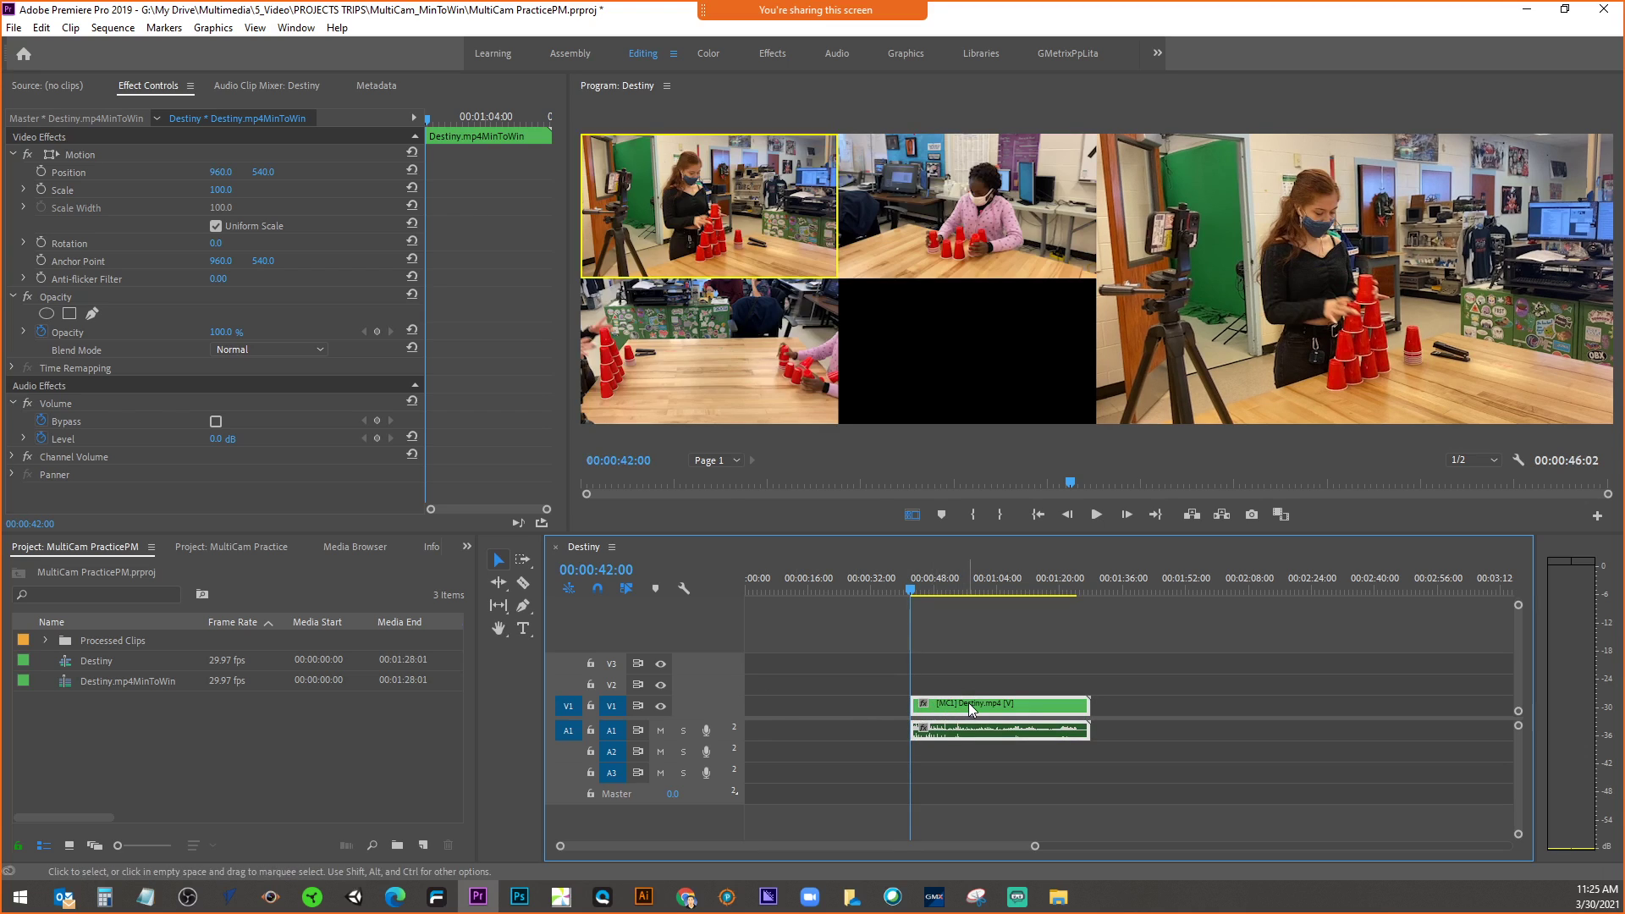
left_click(879, 711)
right_click(881, 711)
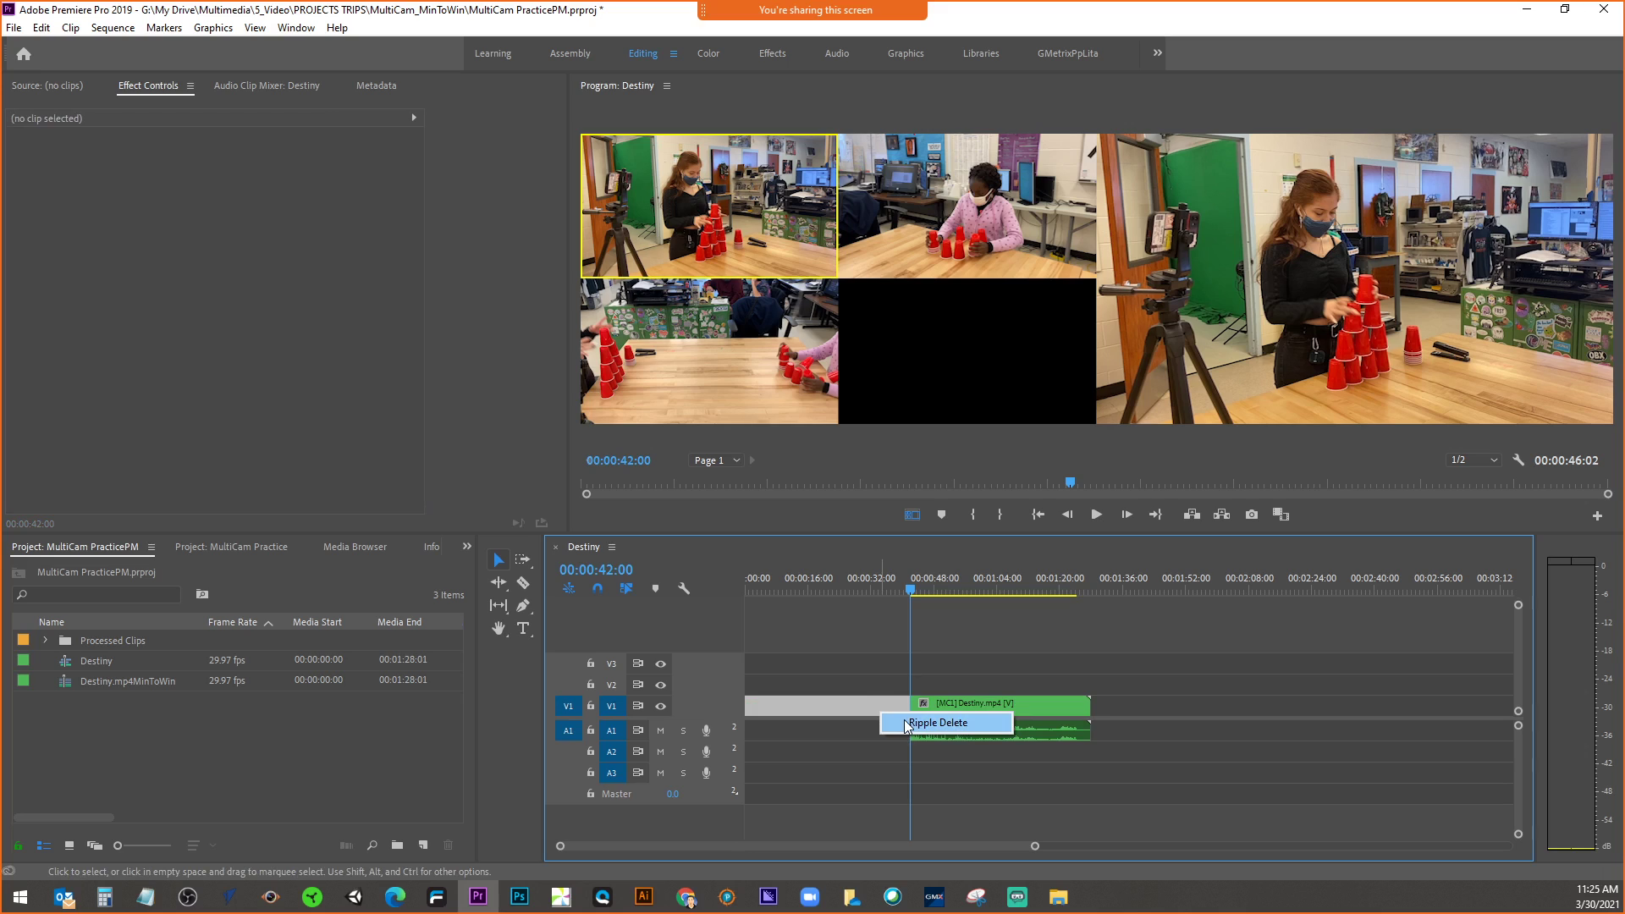
left_click(931, 723)
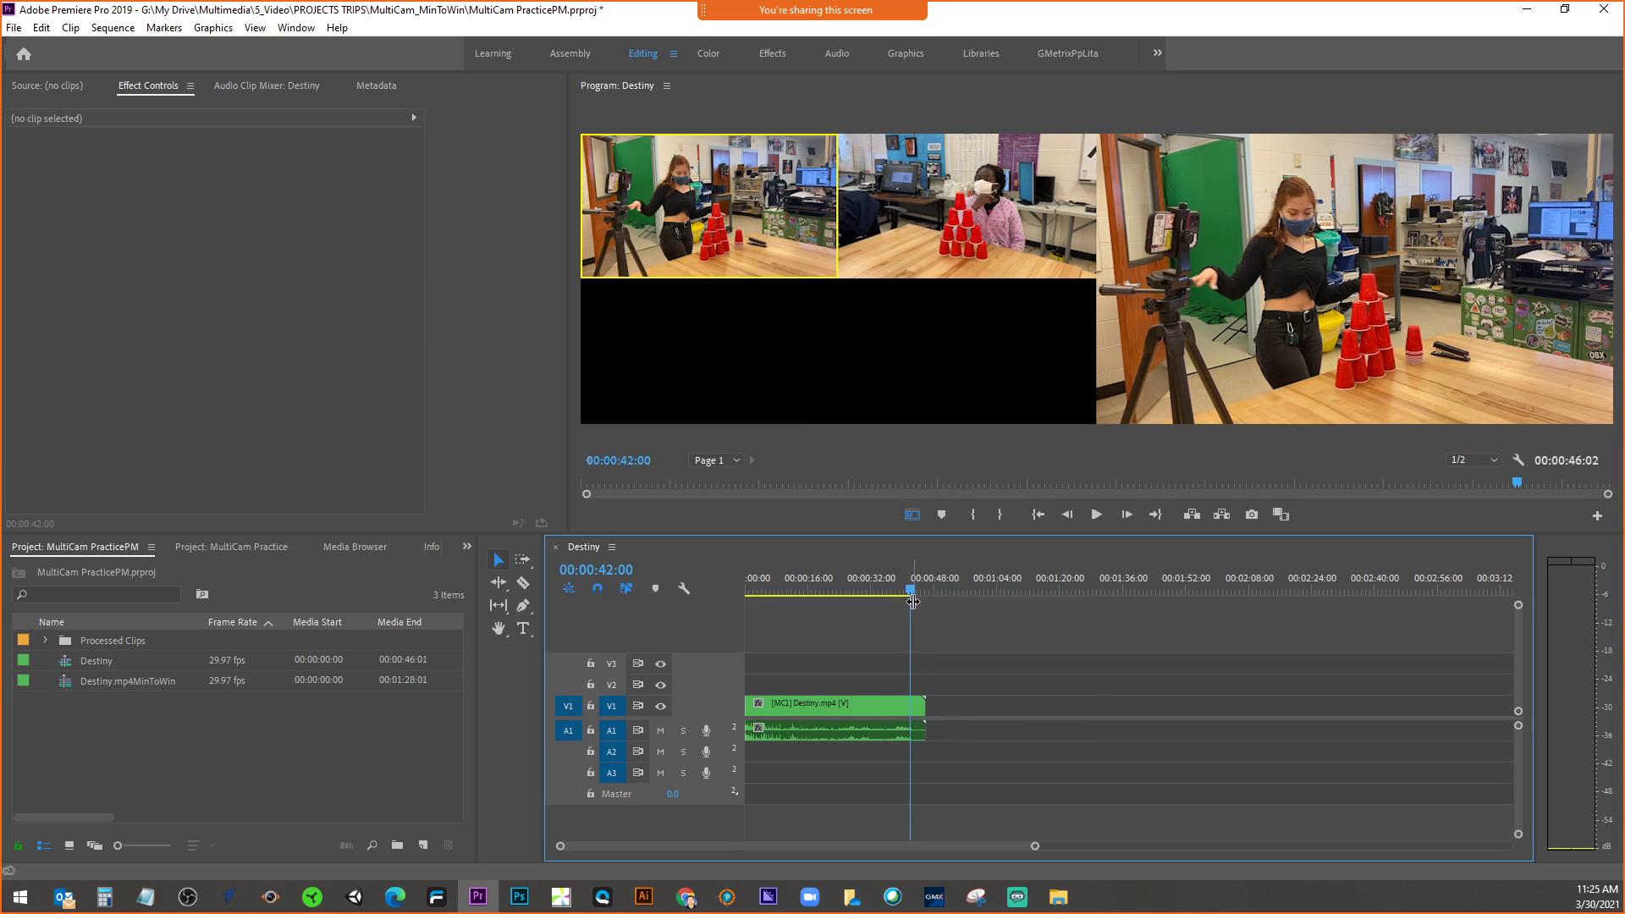
- Find the end of the action and trim the end of the multi-camera clip to 00:00:22:00
left_click_drag(911, 592, 822, 611)
left_click(1090, 516)
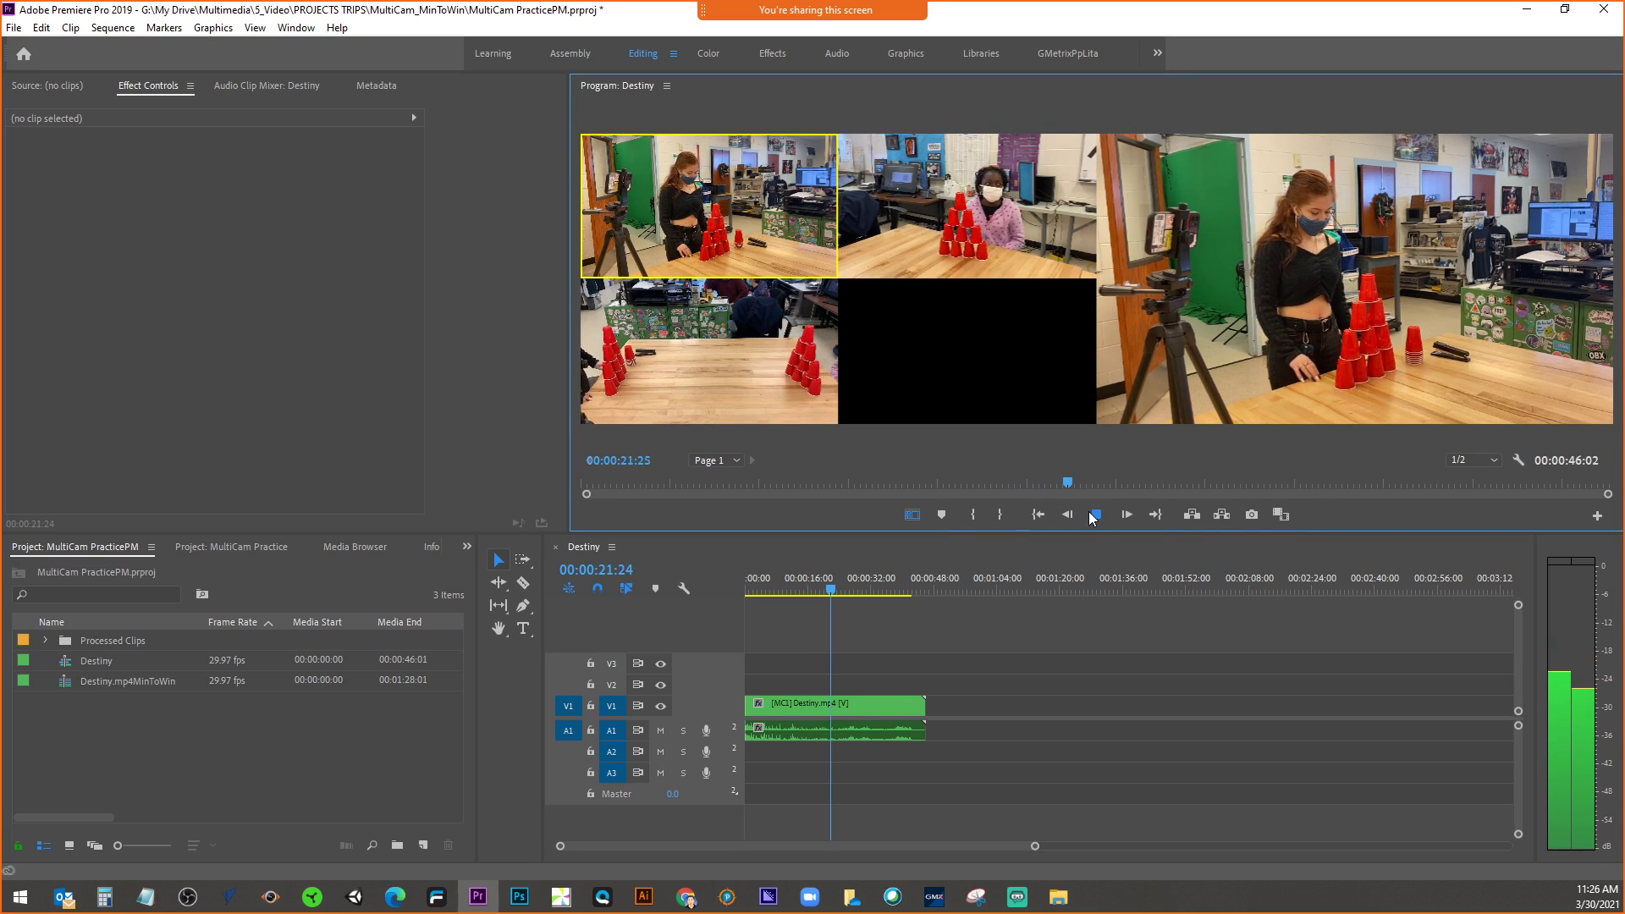
left_click(1091, 517)
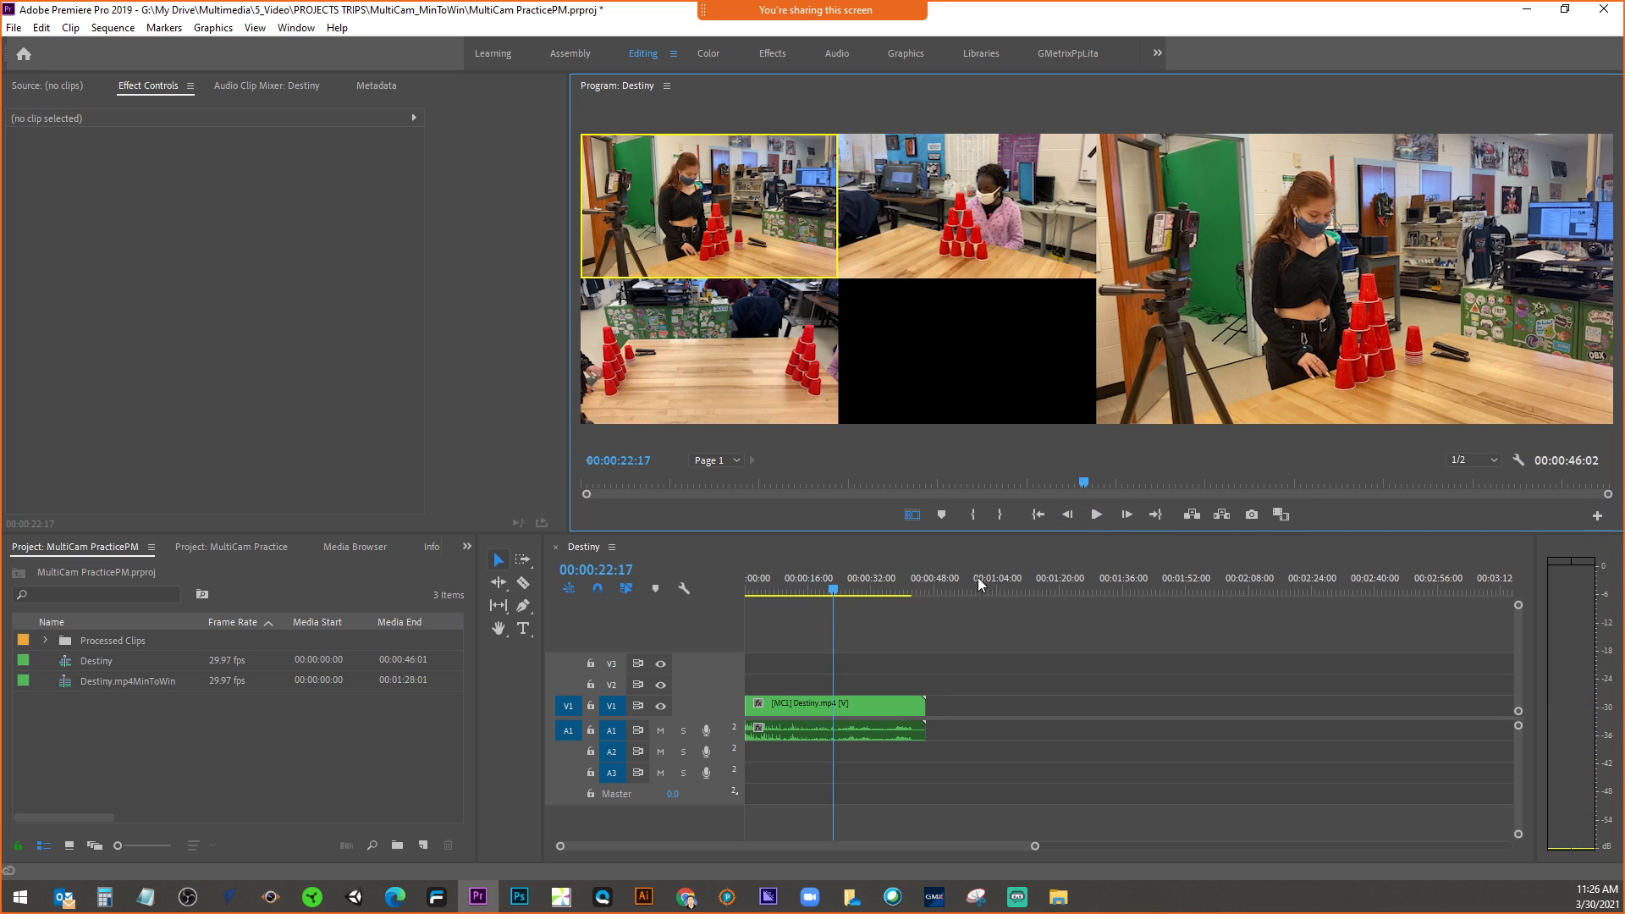
left_click(630, 571)
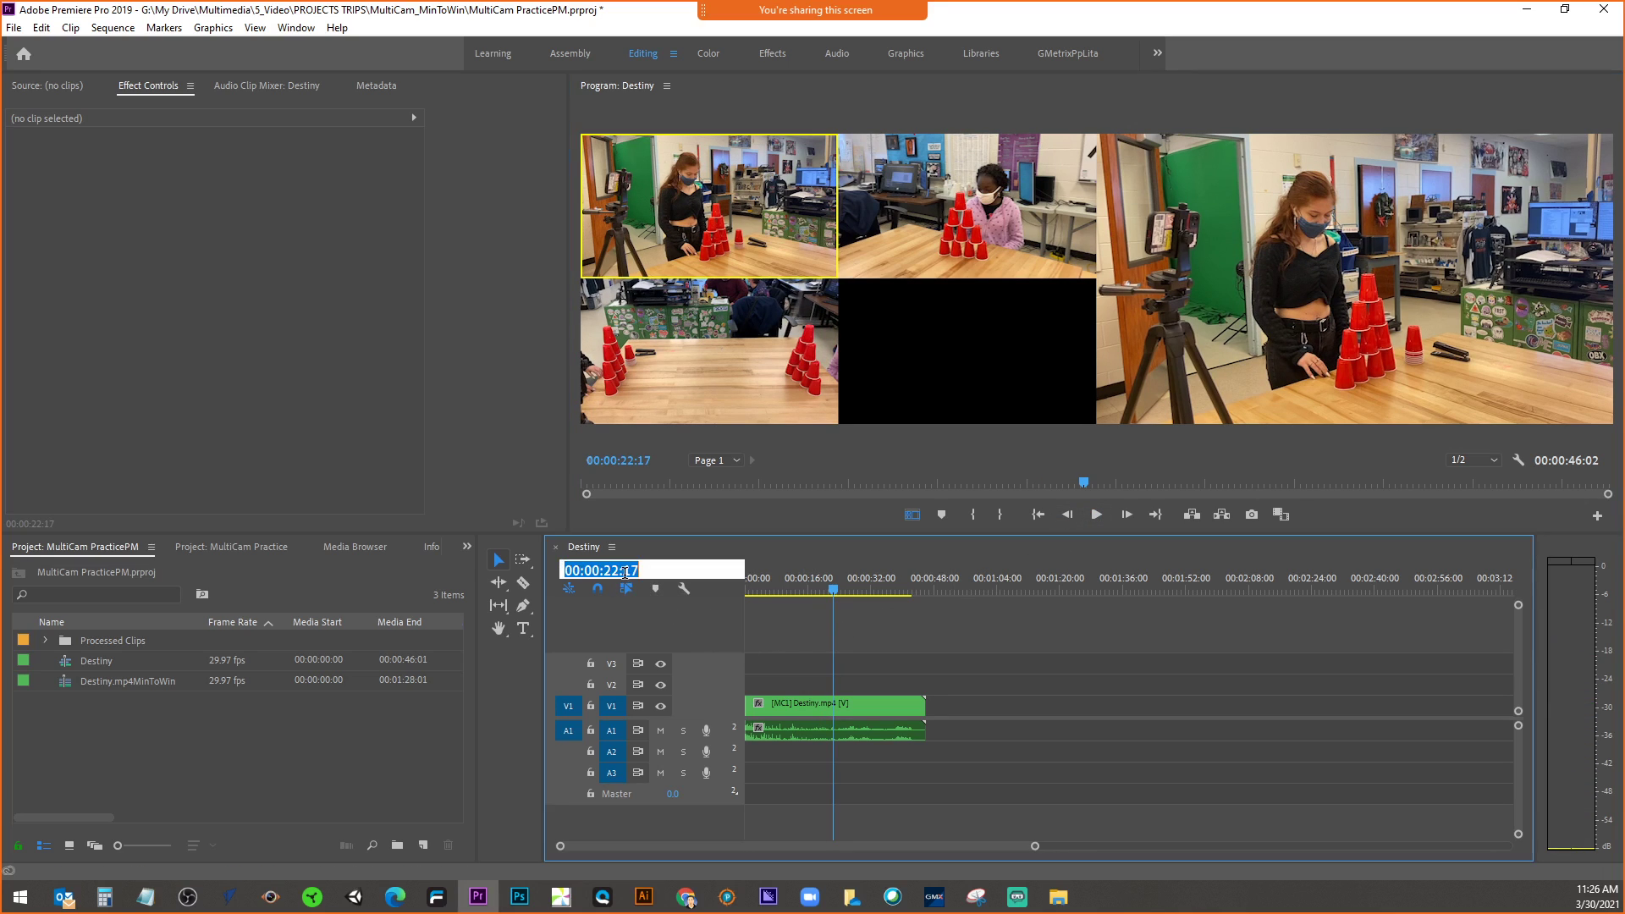
left_click(641, 571)
left_click_drag(641, 571, 624, 571)
type("00")
key("Return")
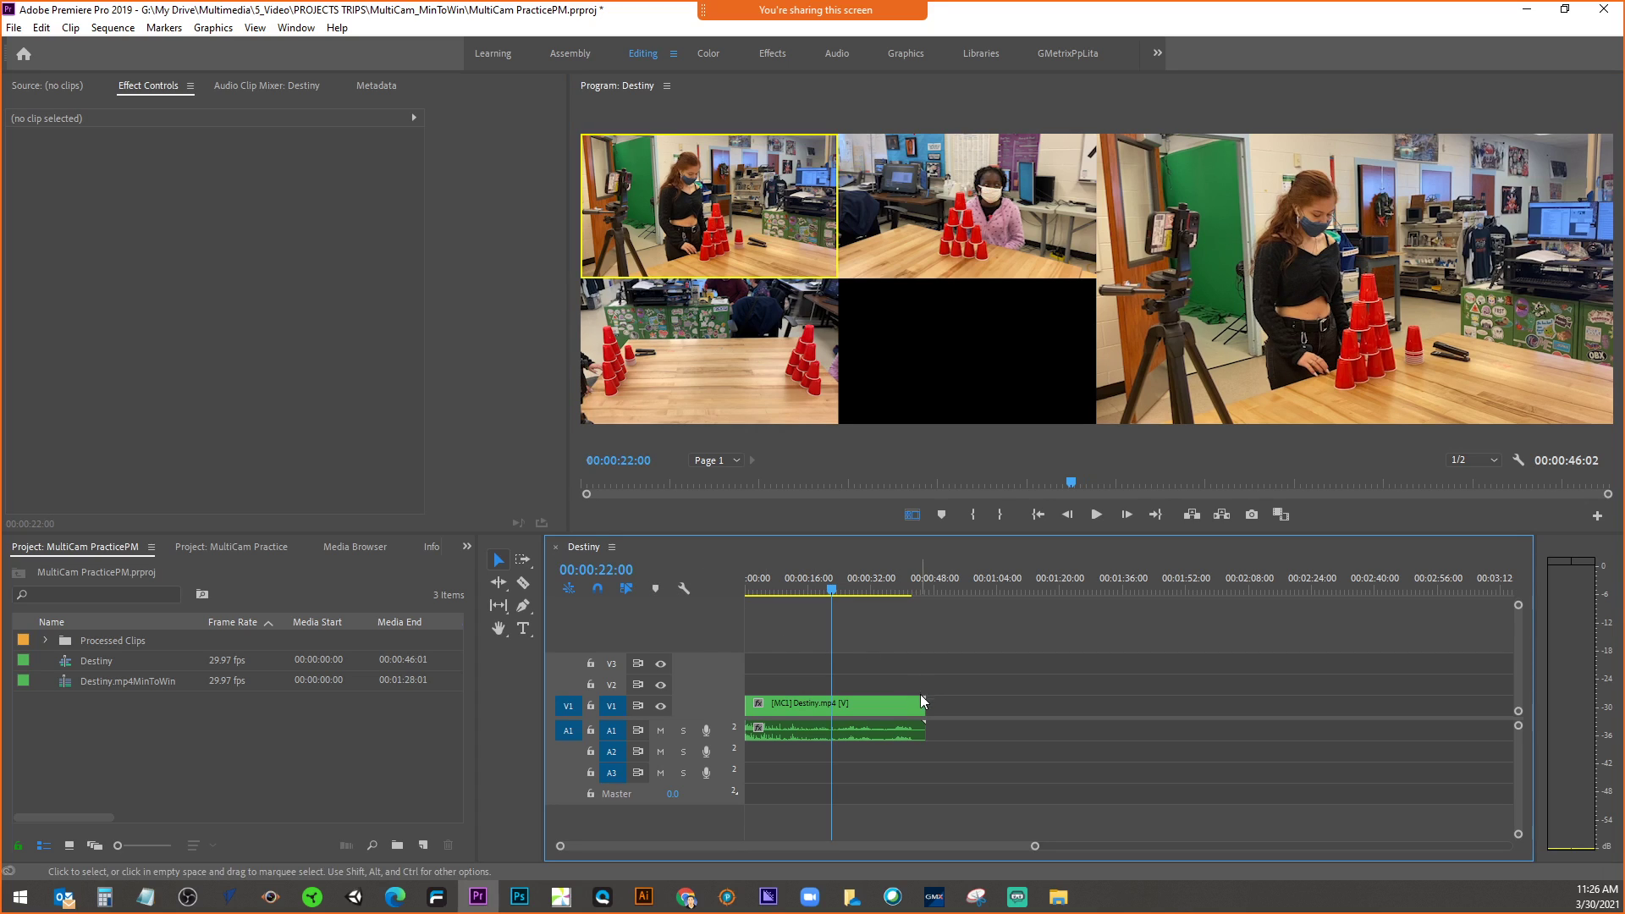
left_click_drag(924, 728, 830, 726)
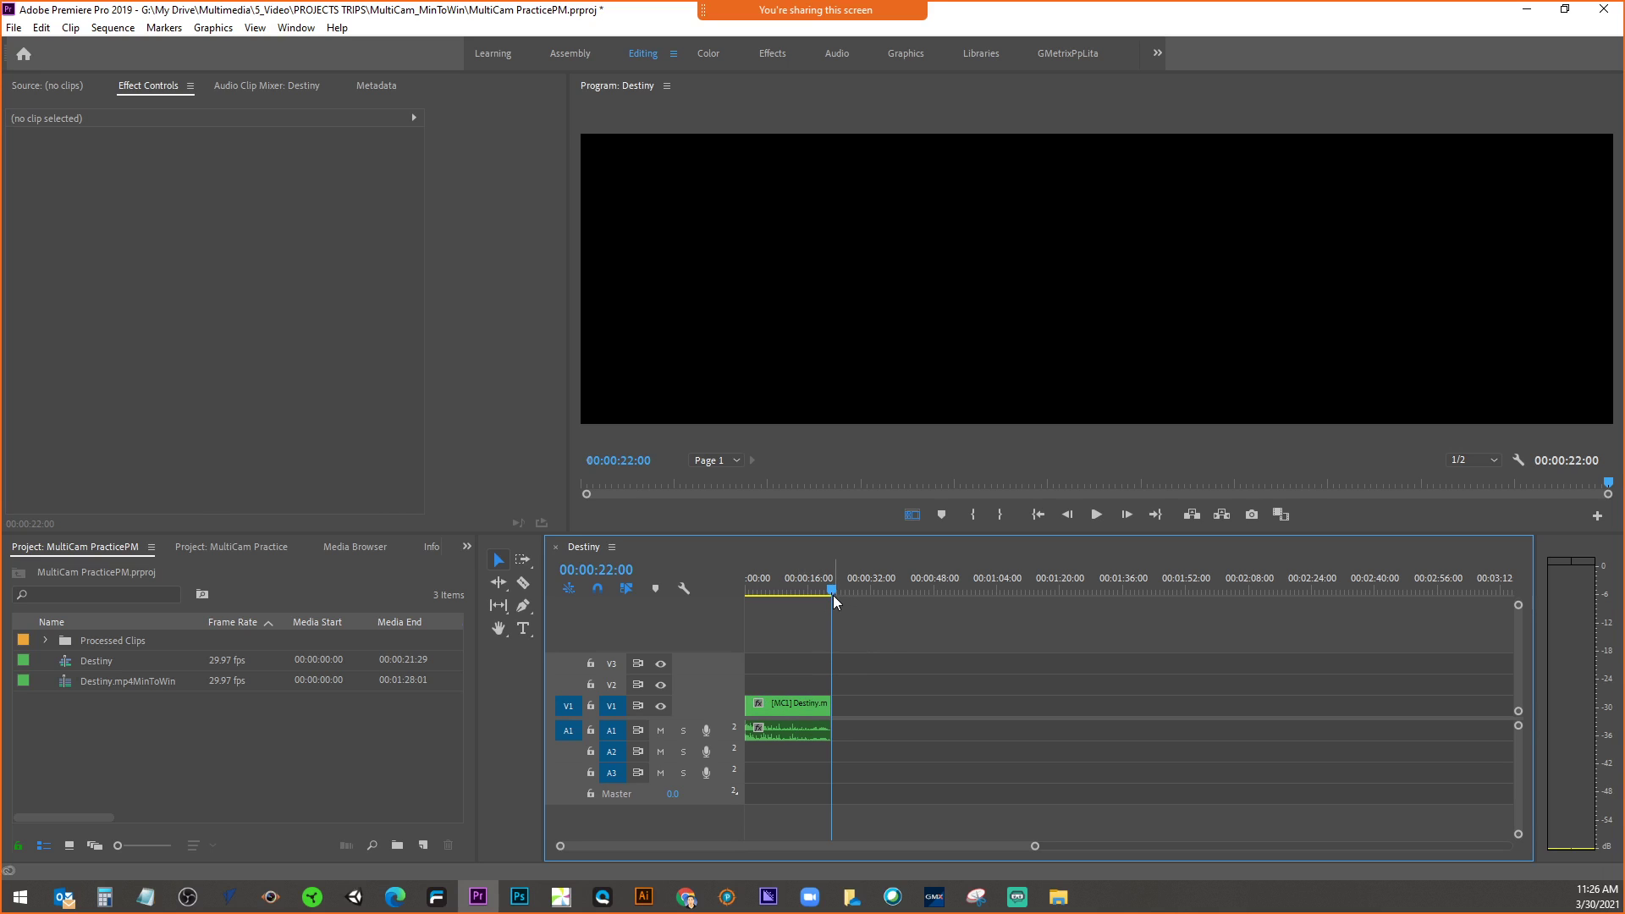
- Play the trimmed multi-camera sequence from its start through to its end, and return the playhead to the beginning
left_click_drag(834, 591, 753, 598)
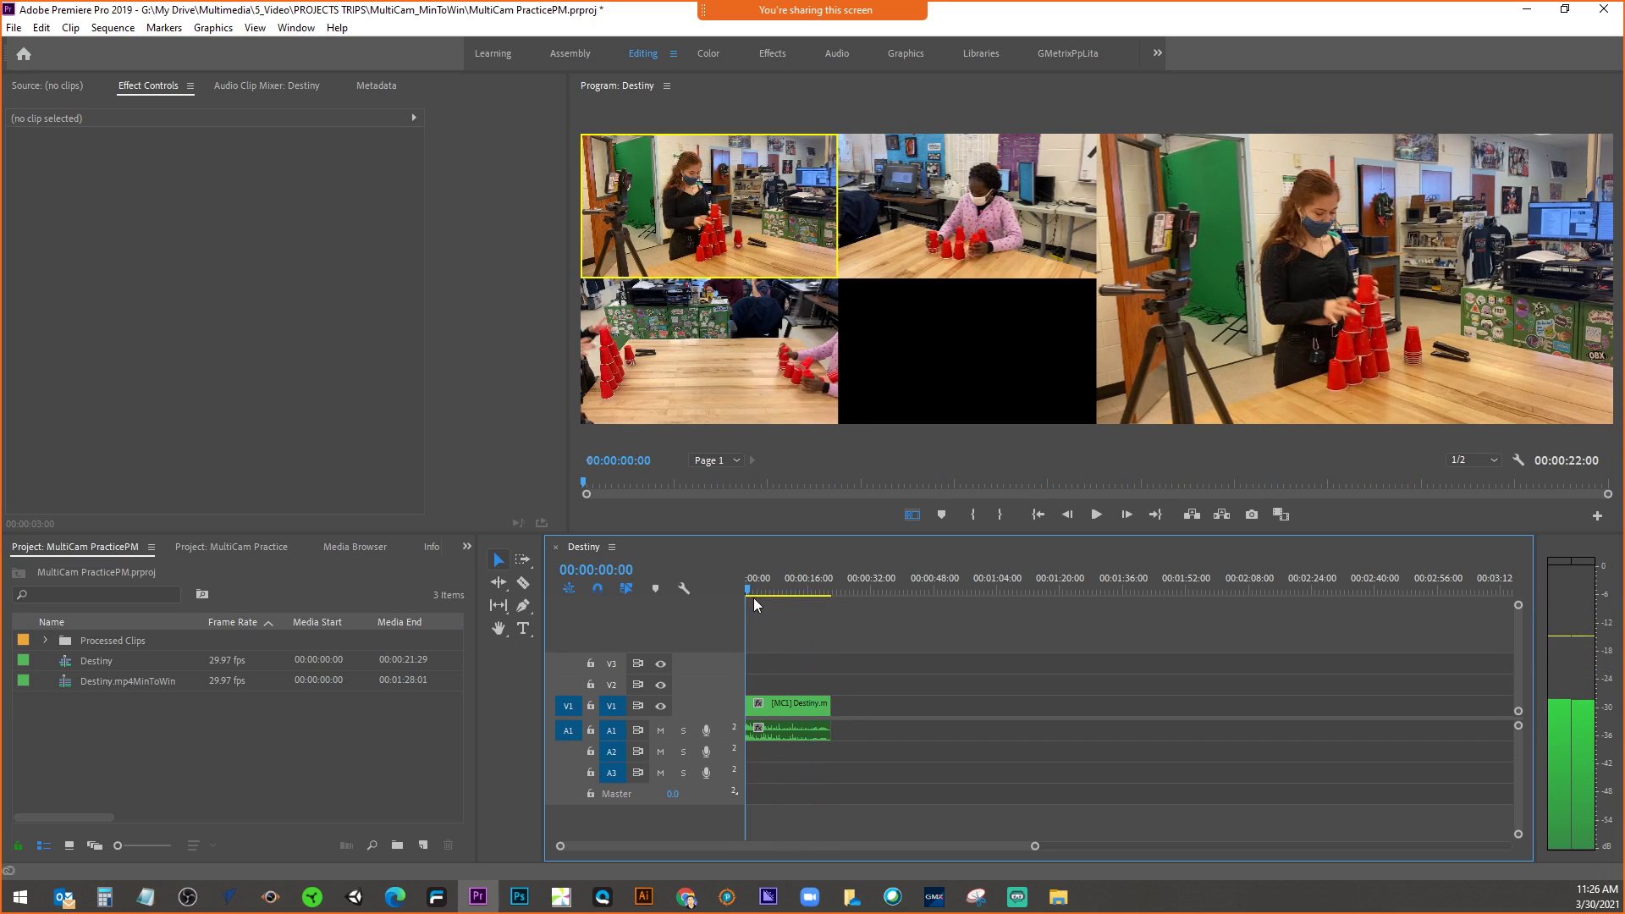
left_click(1089, 516)
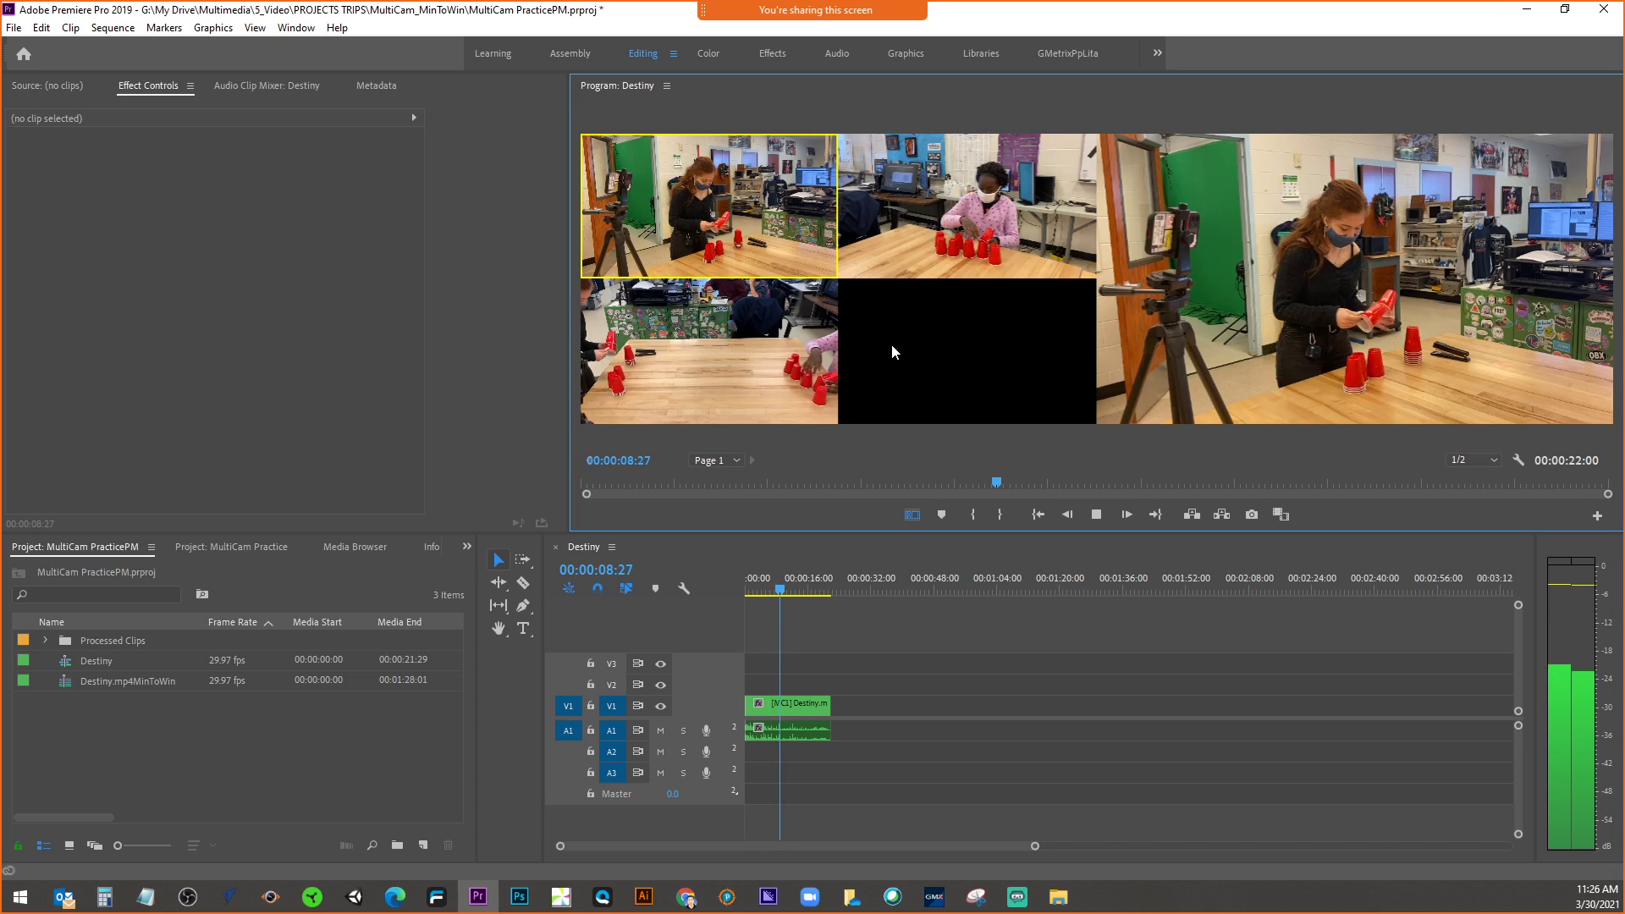
left_click(49, 645)
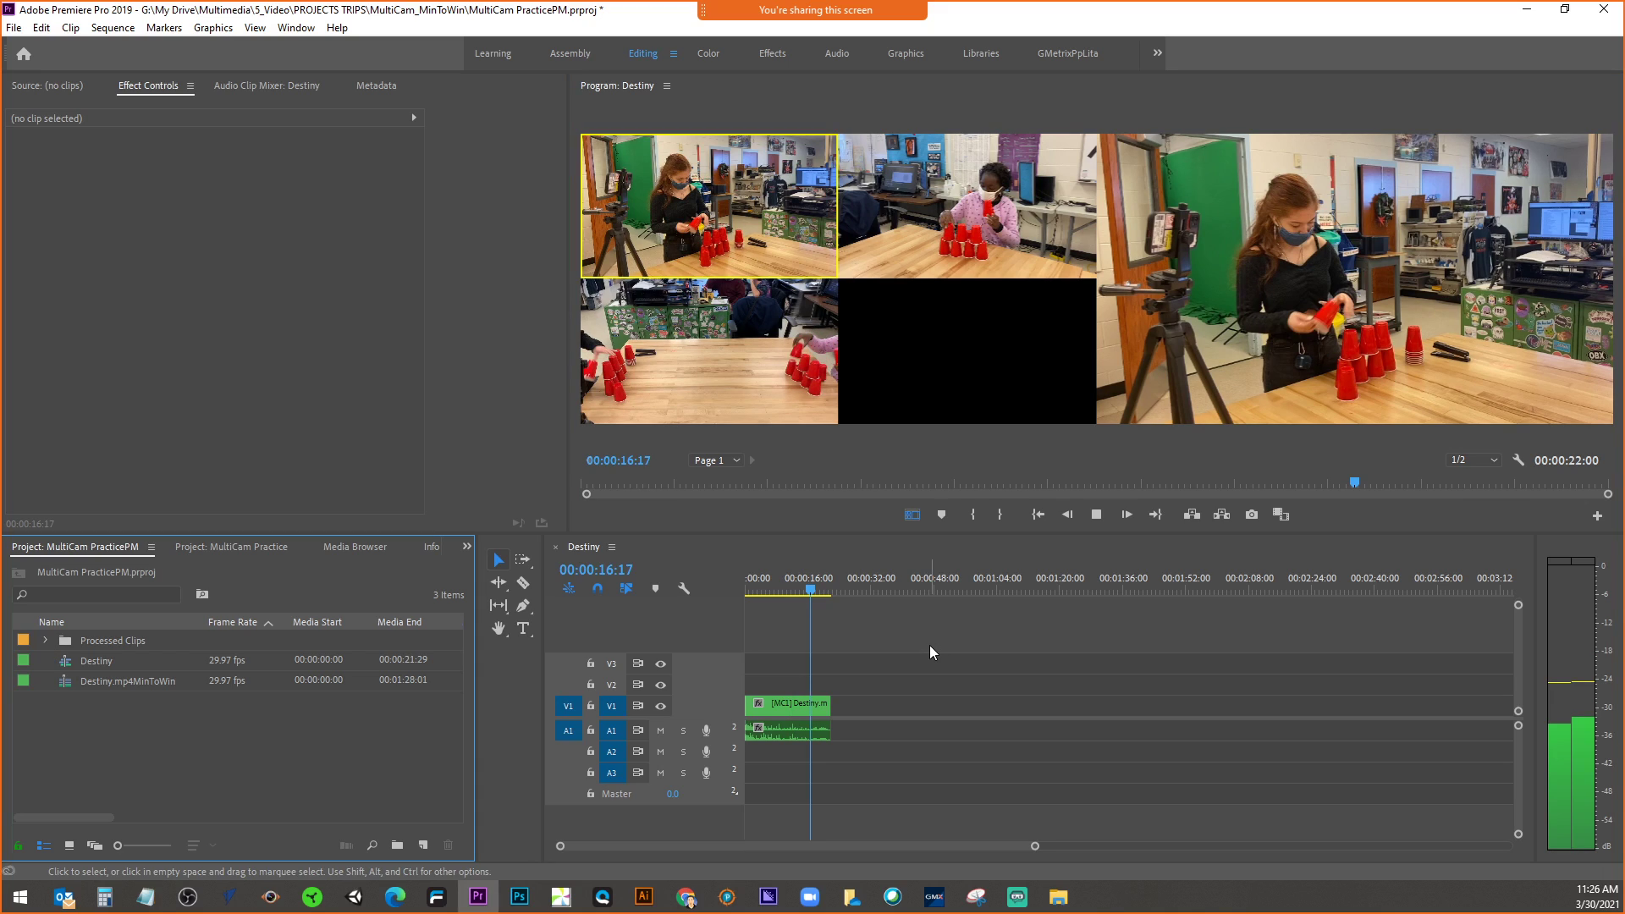
left_click(1088, 515)
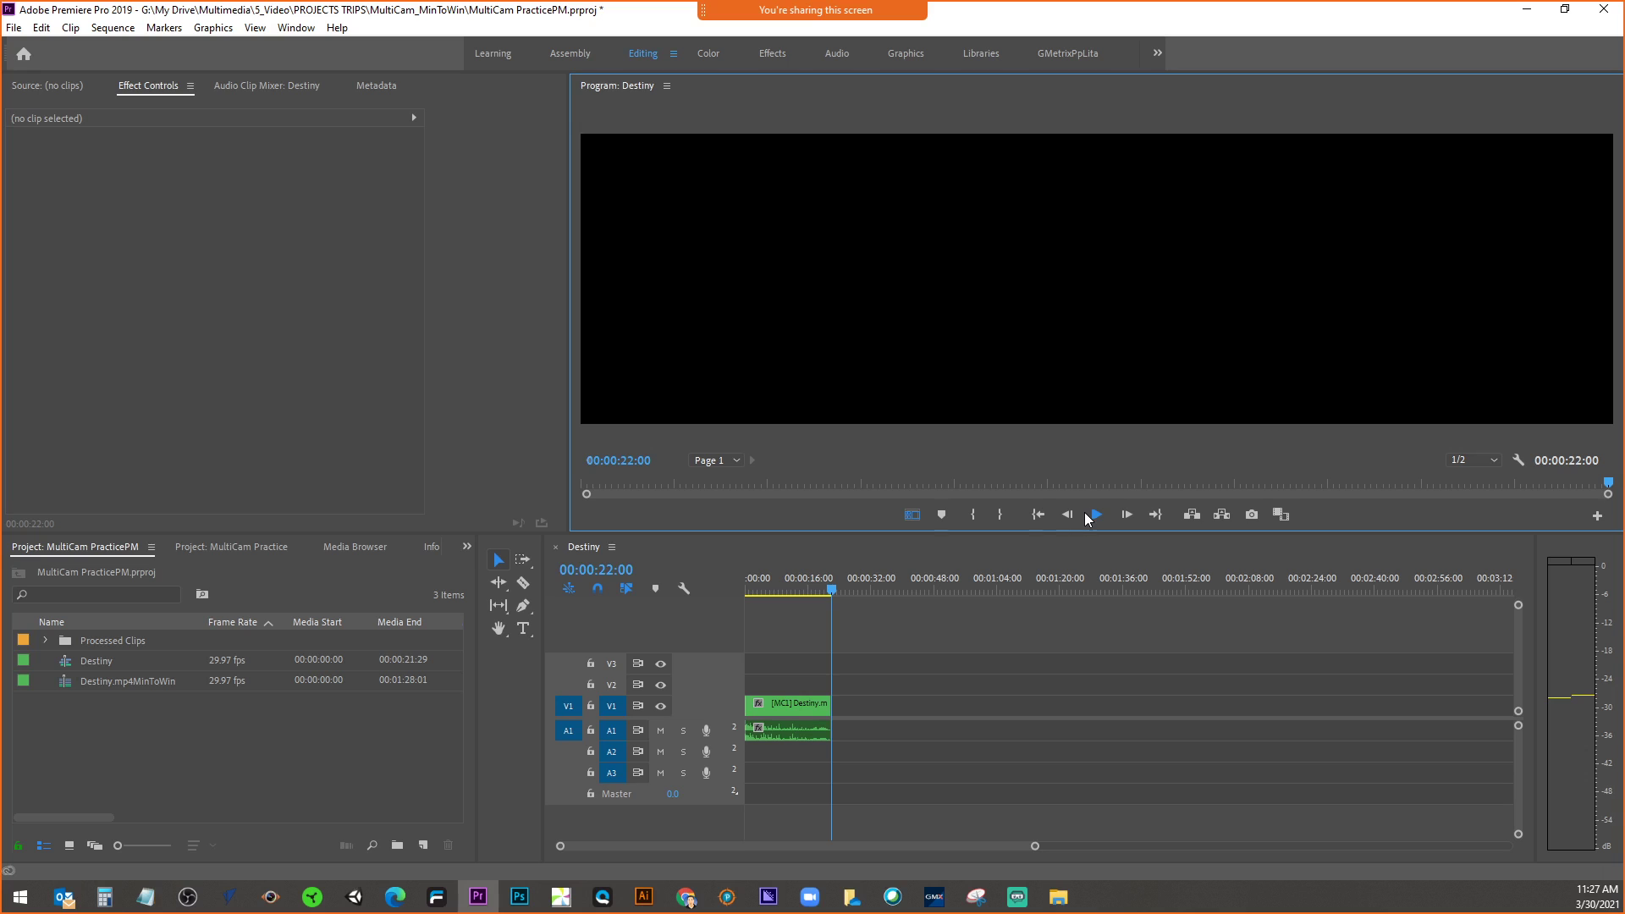
key("Home")
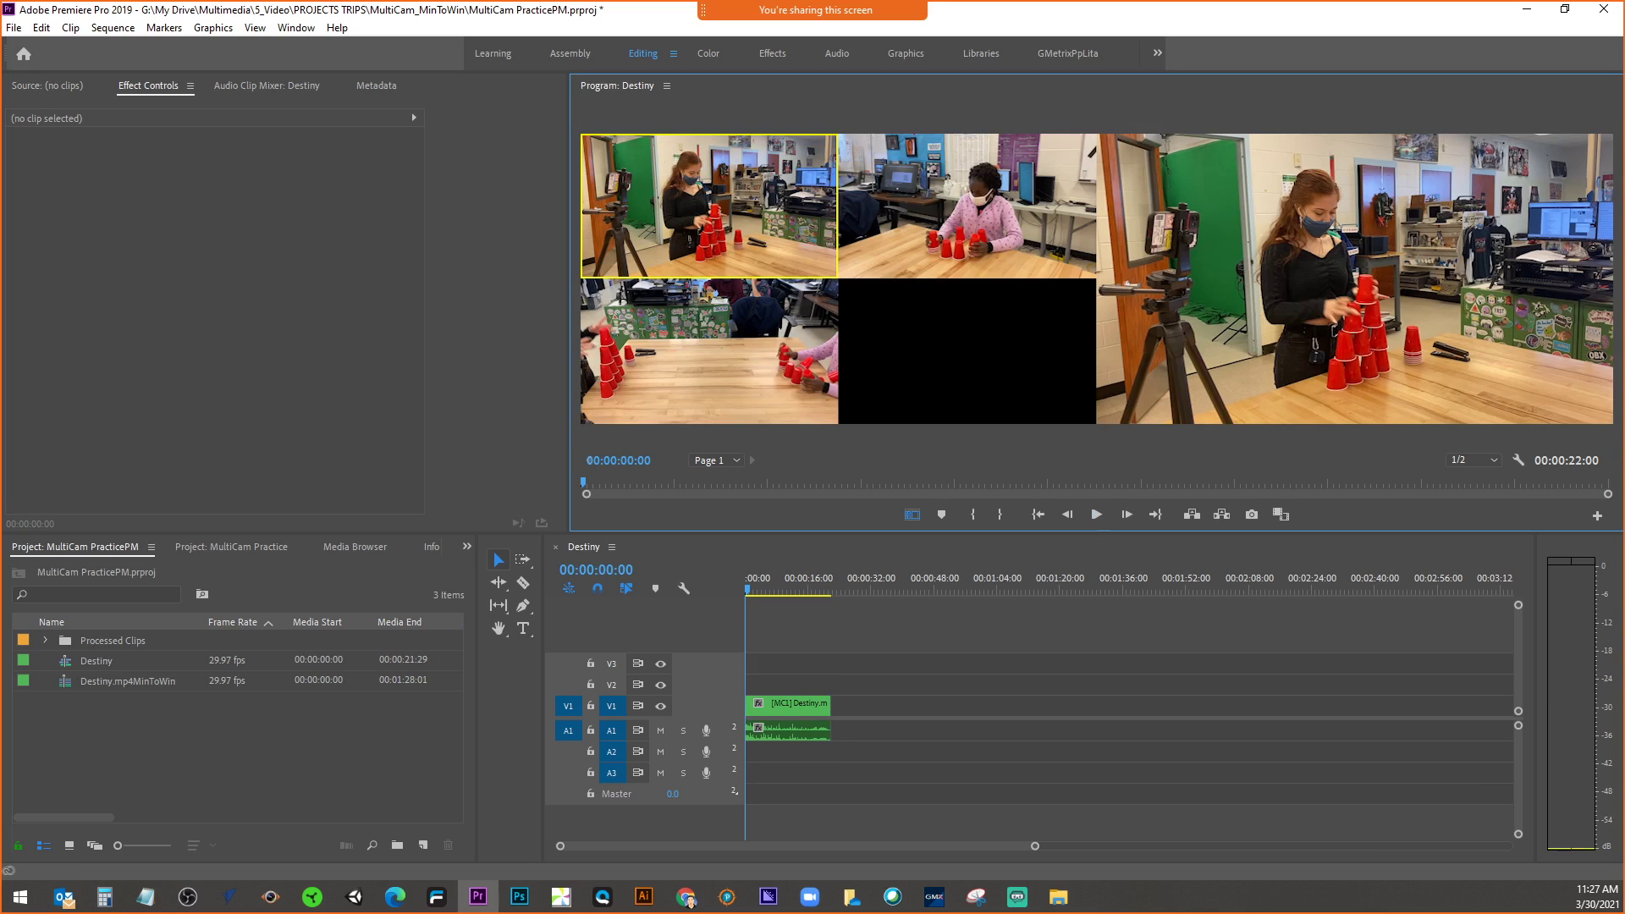
key("alt+Tab")
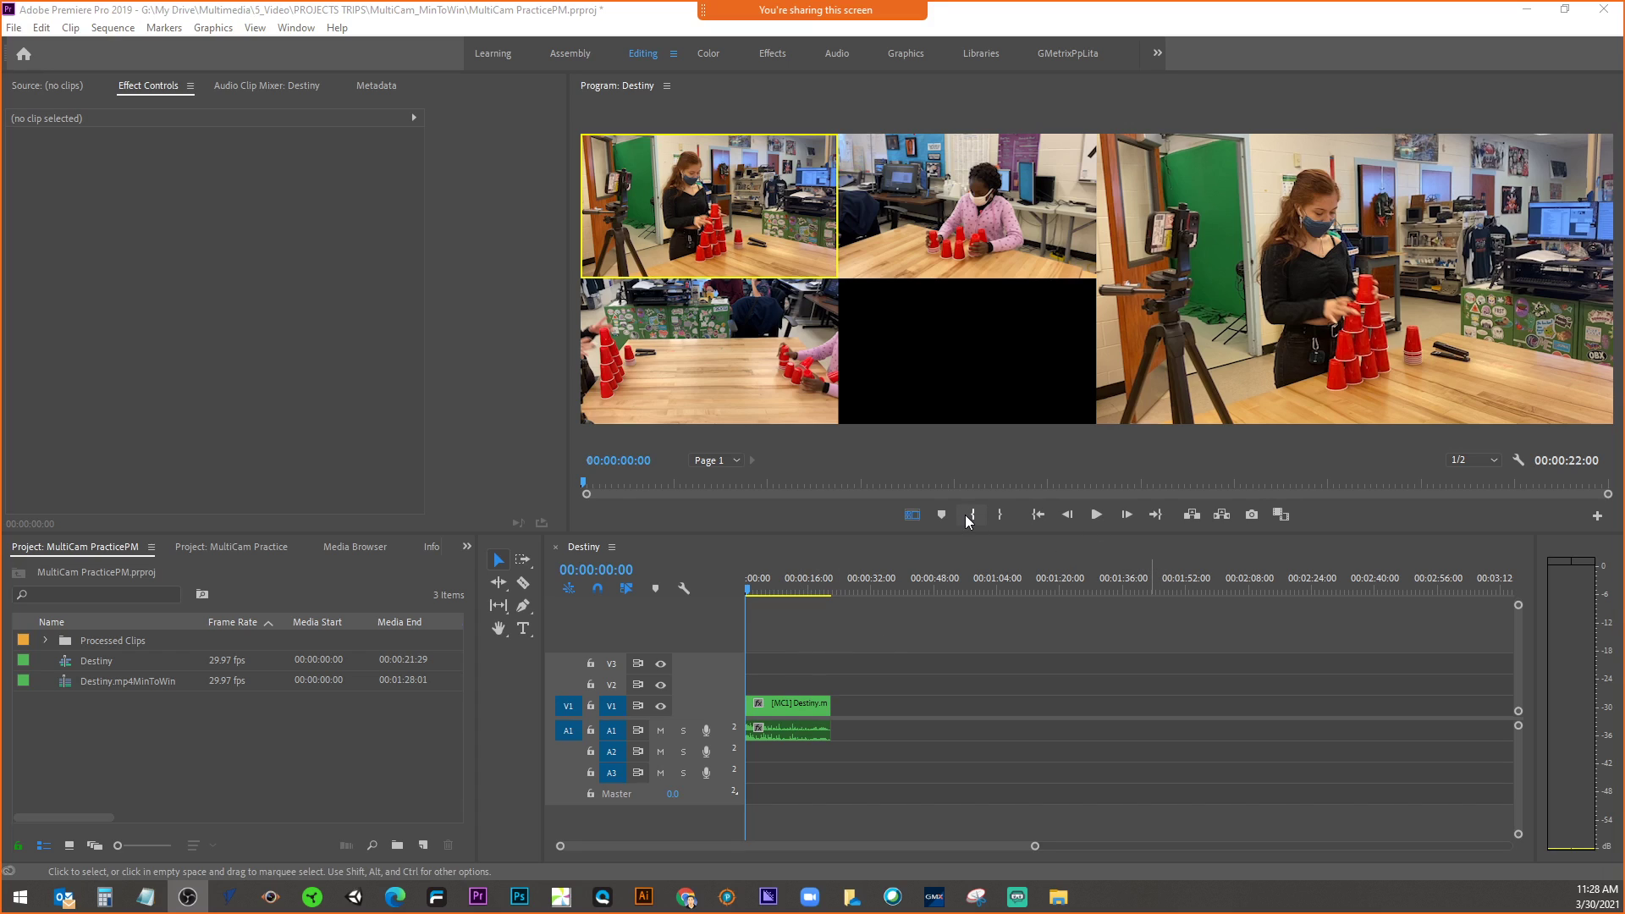
- Record a live multi-camera cut from the sequence start, opening on camera 3 and switching between cameras 1, 2 and 3 during playback
left_click(764, 395)
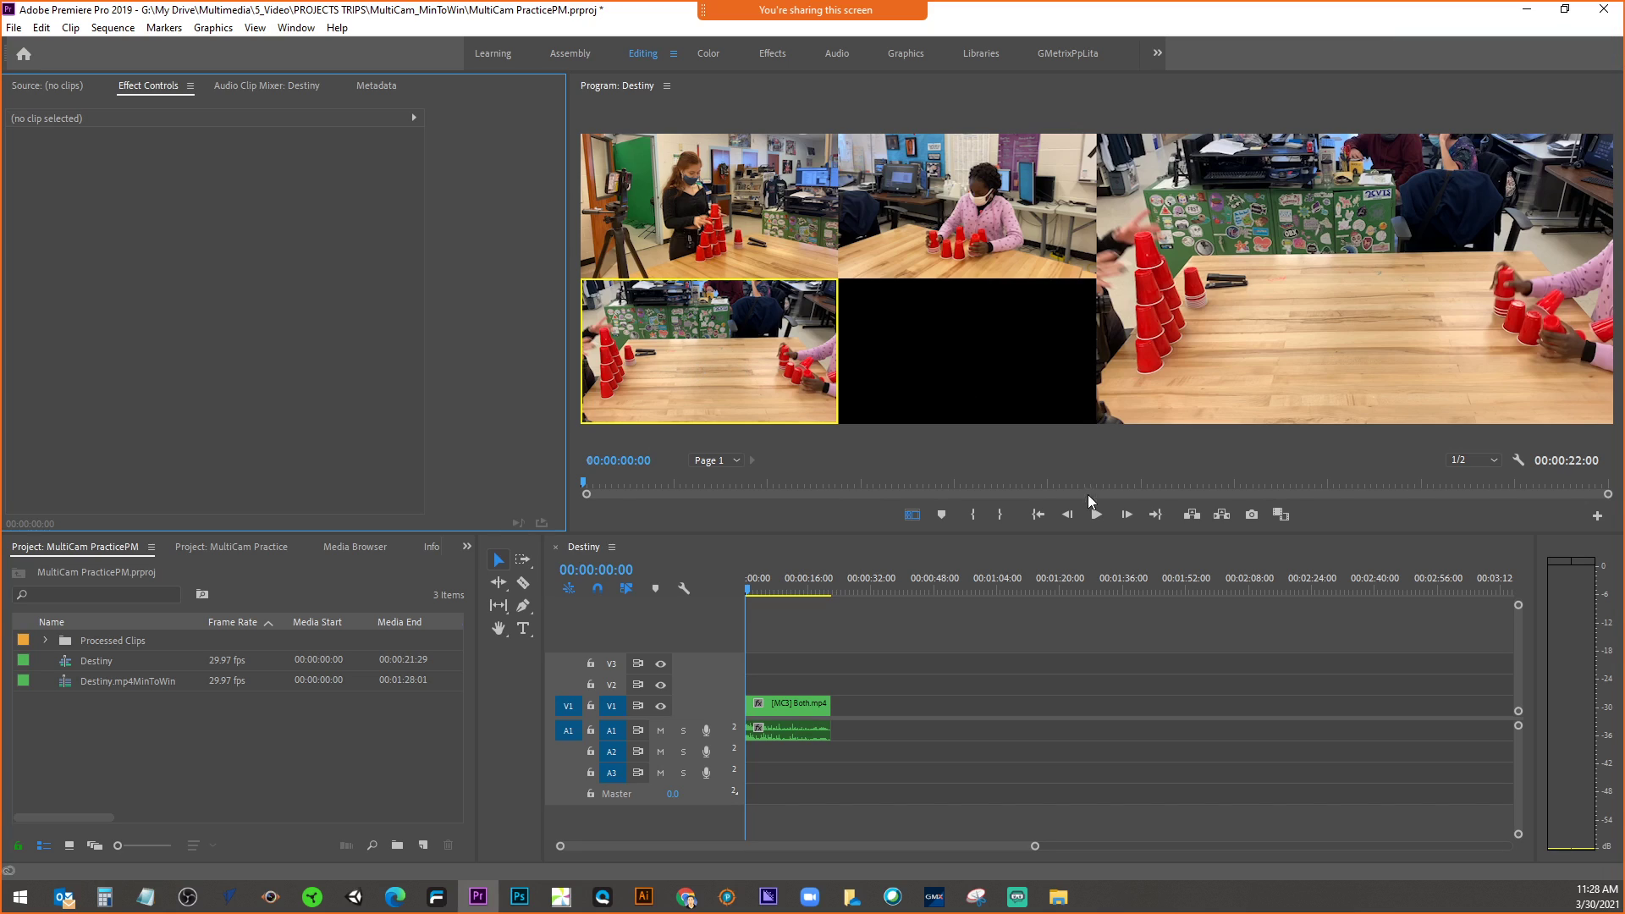
left_click(1096, 515)
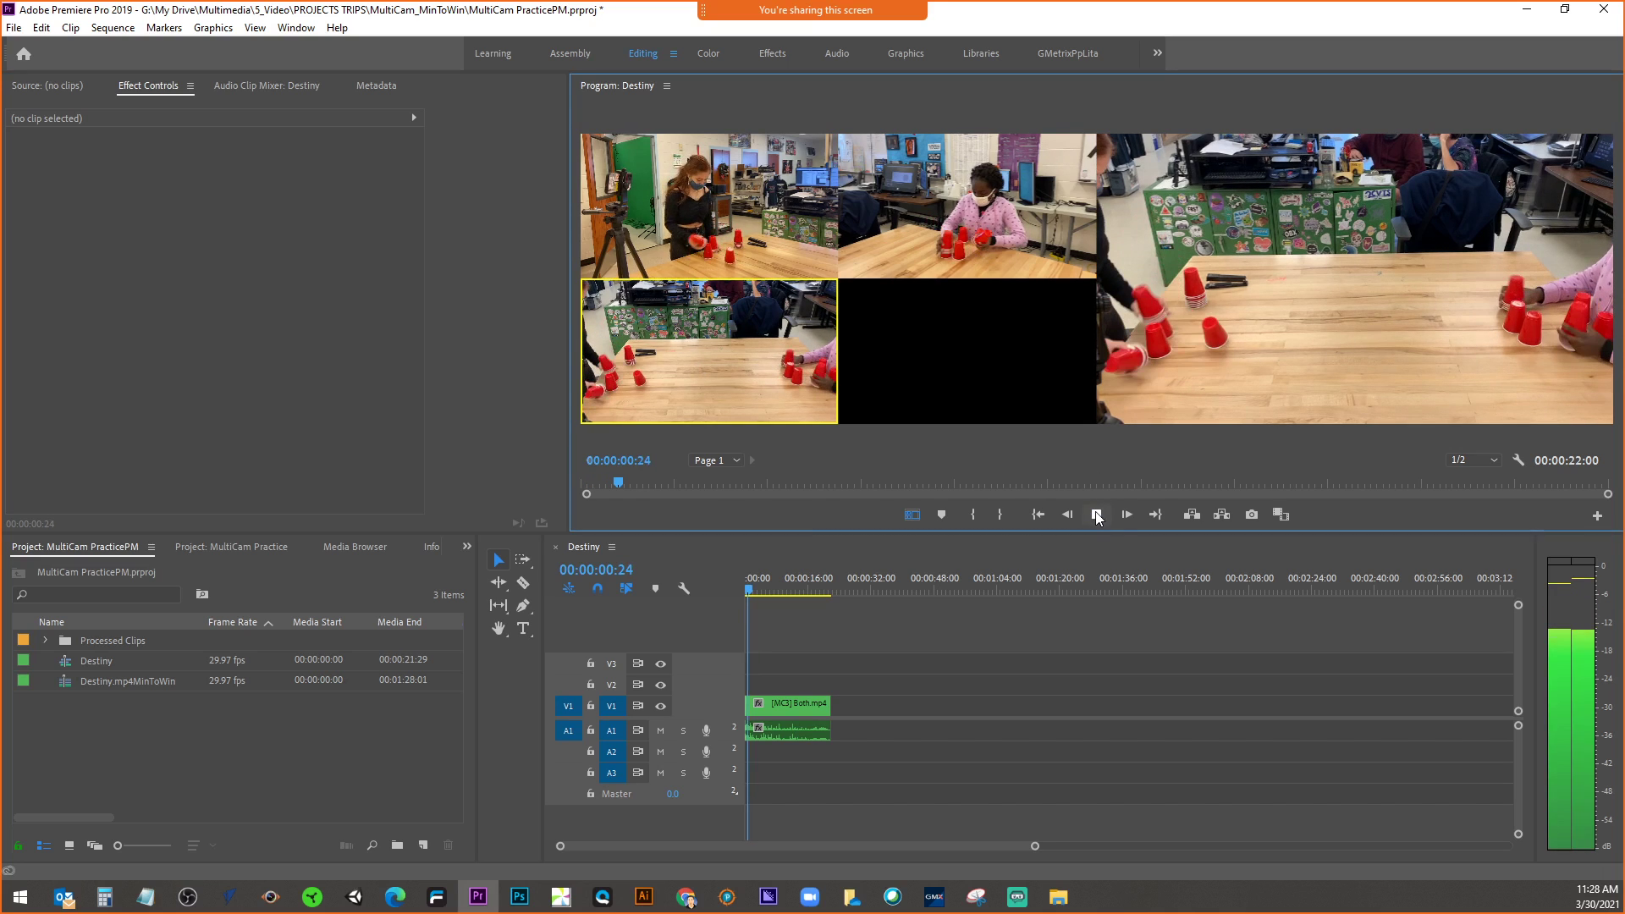
left_click(785, 212)
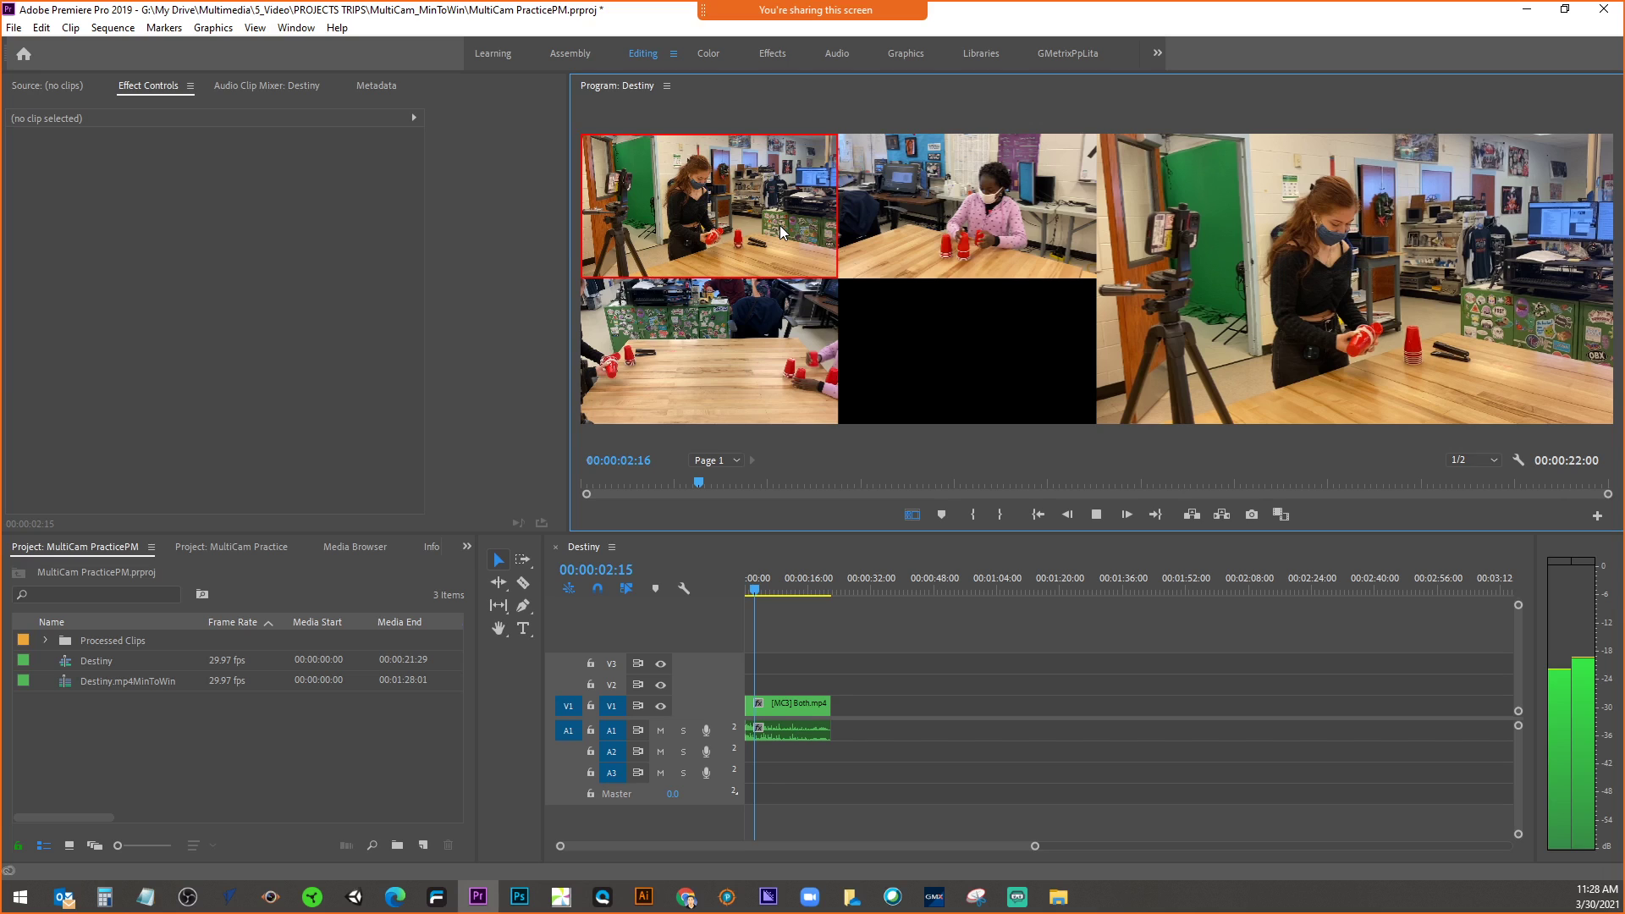
left_click(968, 210)
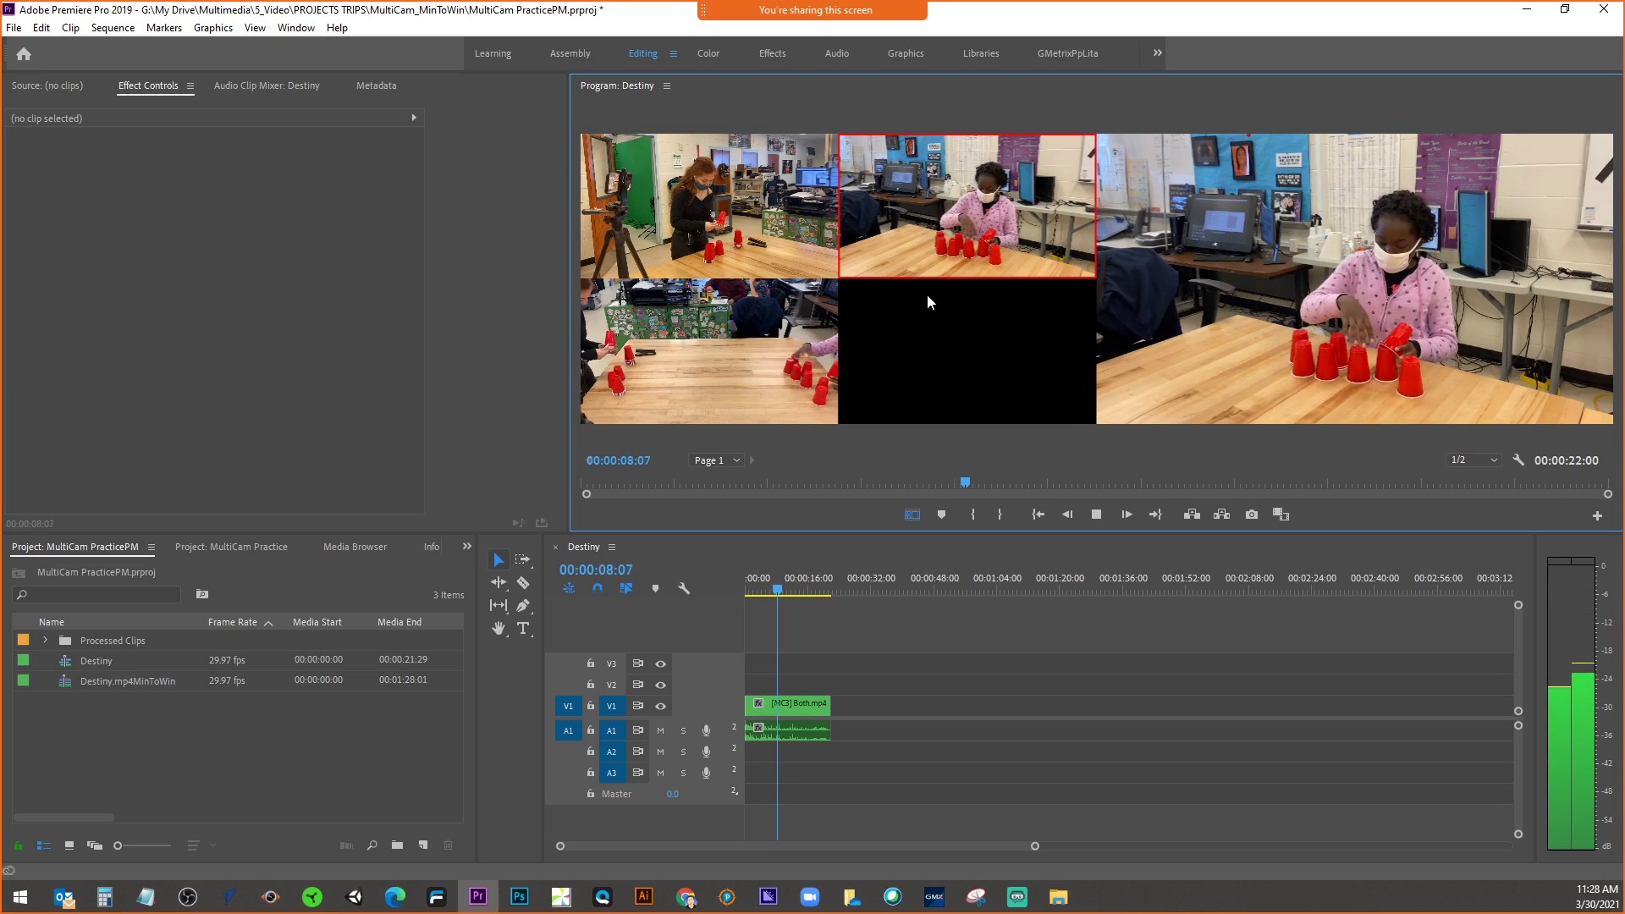
left_click(759, 359)
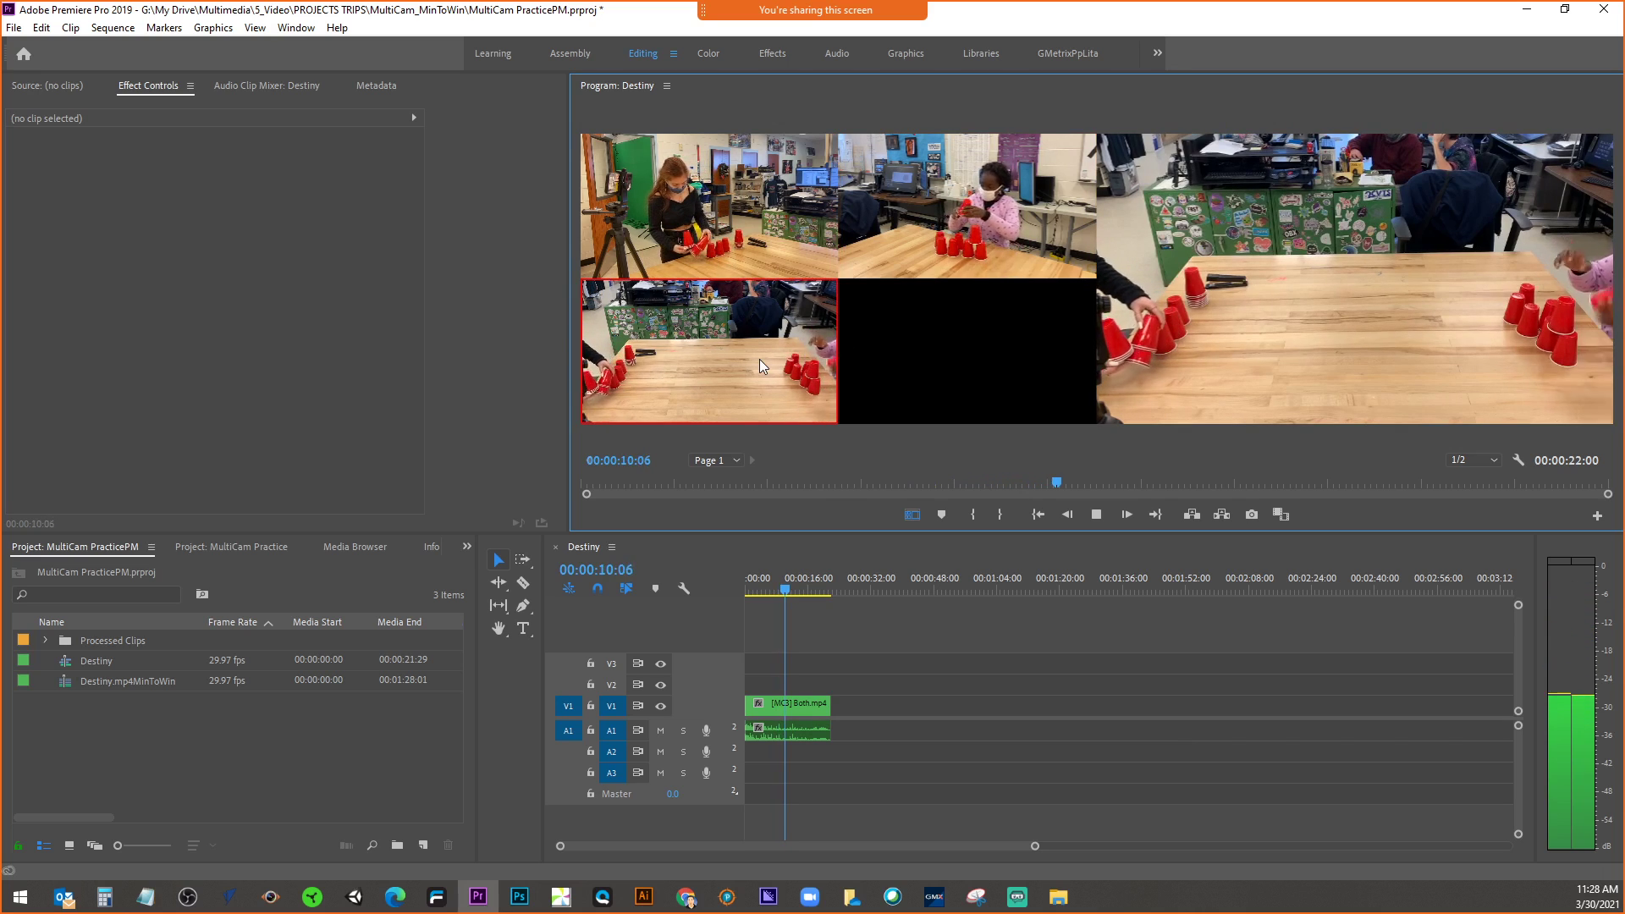
left_click(711, 205)
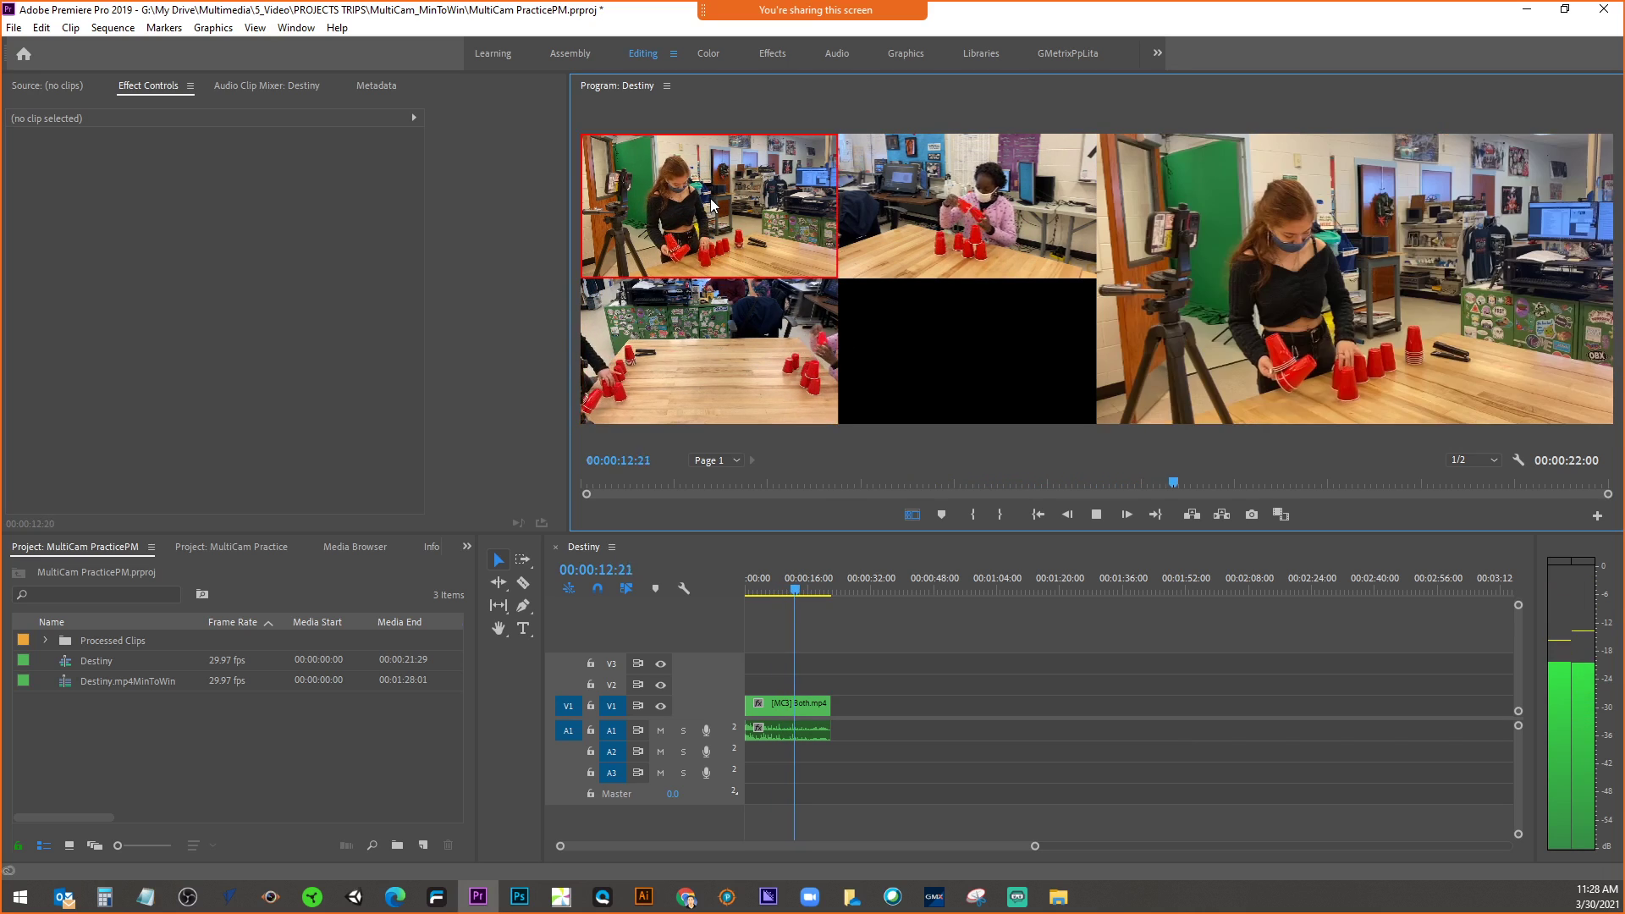
left_click(961, 212)
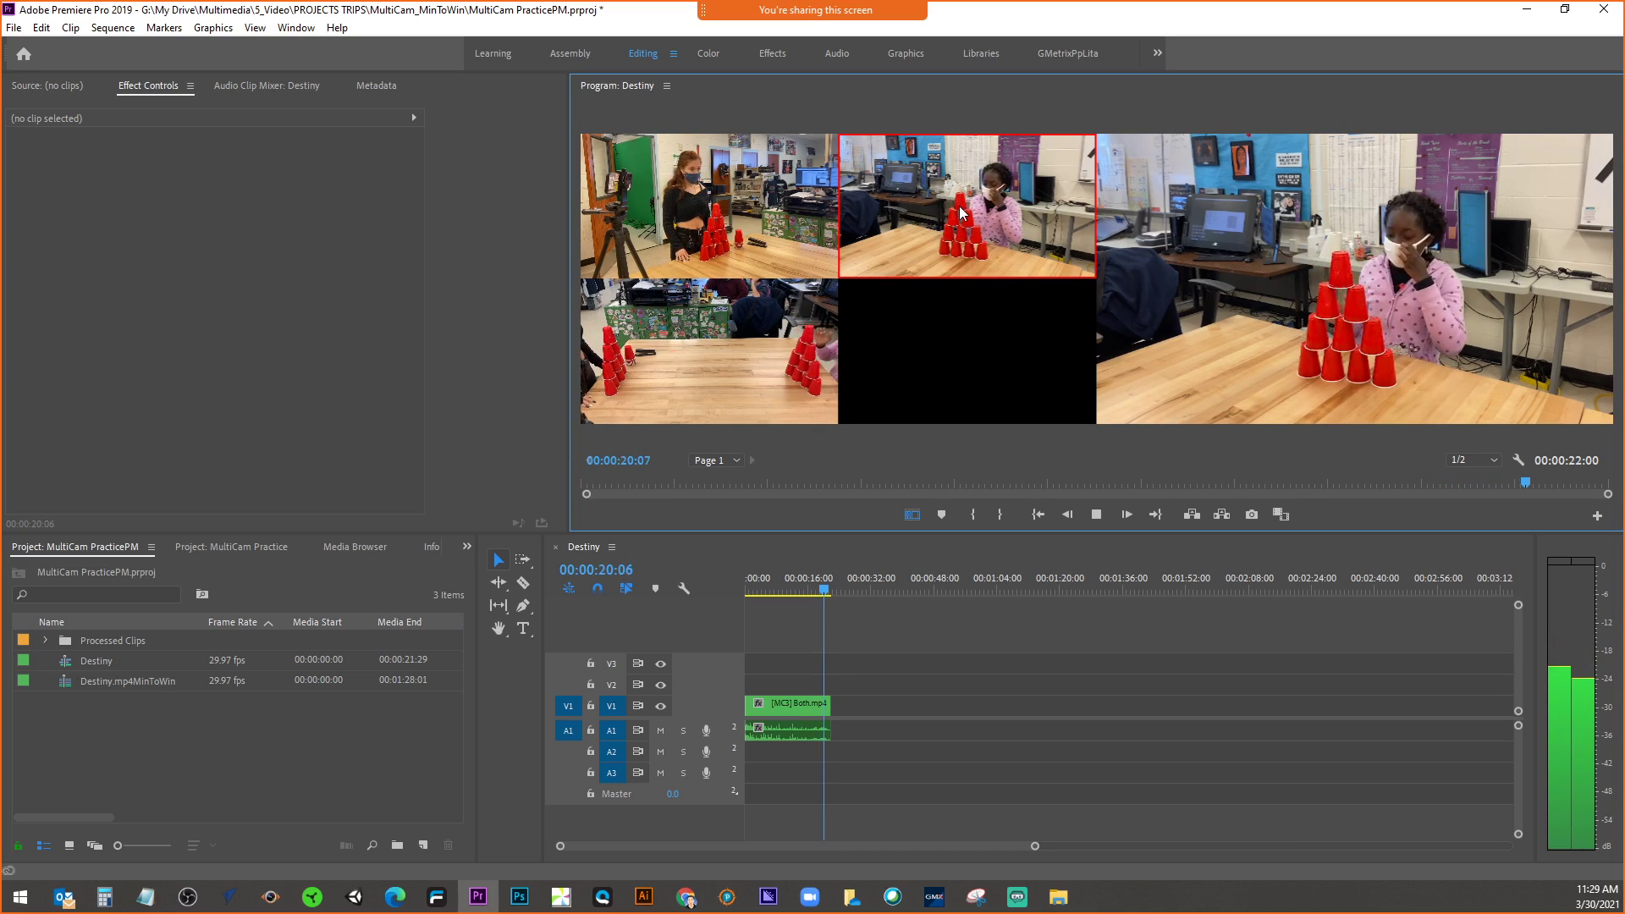
left_click(754, 200)
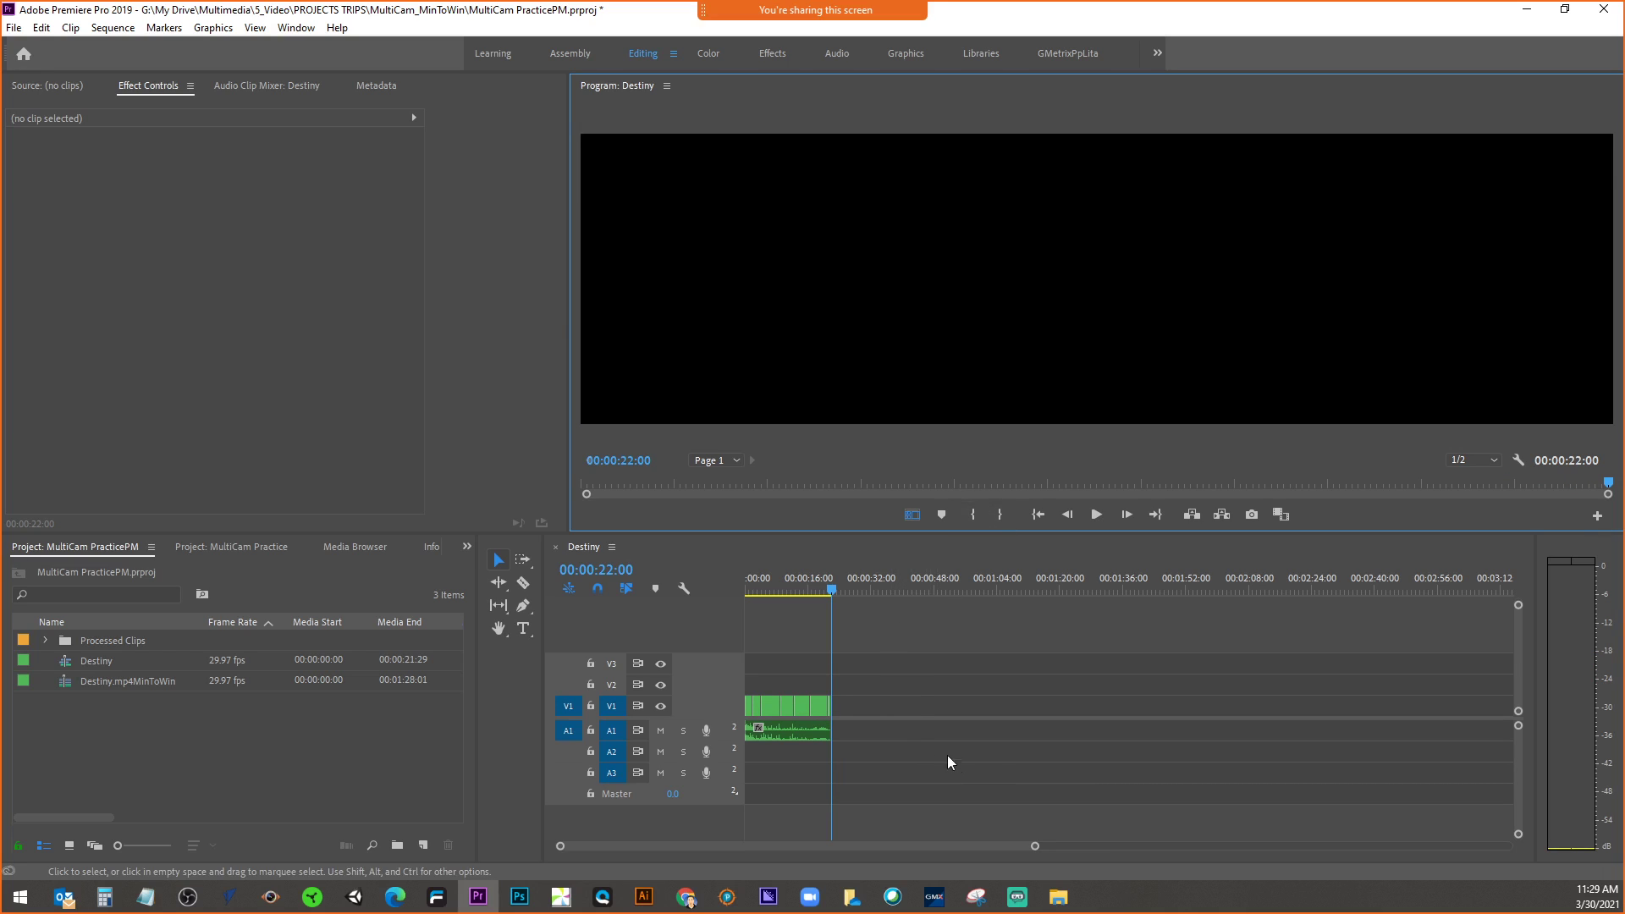
- Scrub back through the recorded cuts to 00:00:04:13 and set that clip to camera 2
left_click_drag(1031, 846, 898, 893)
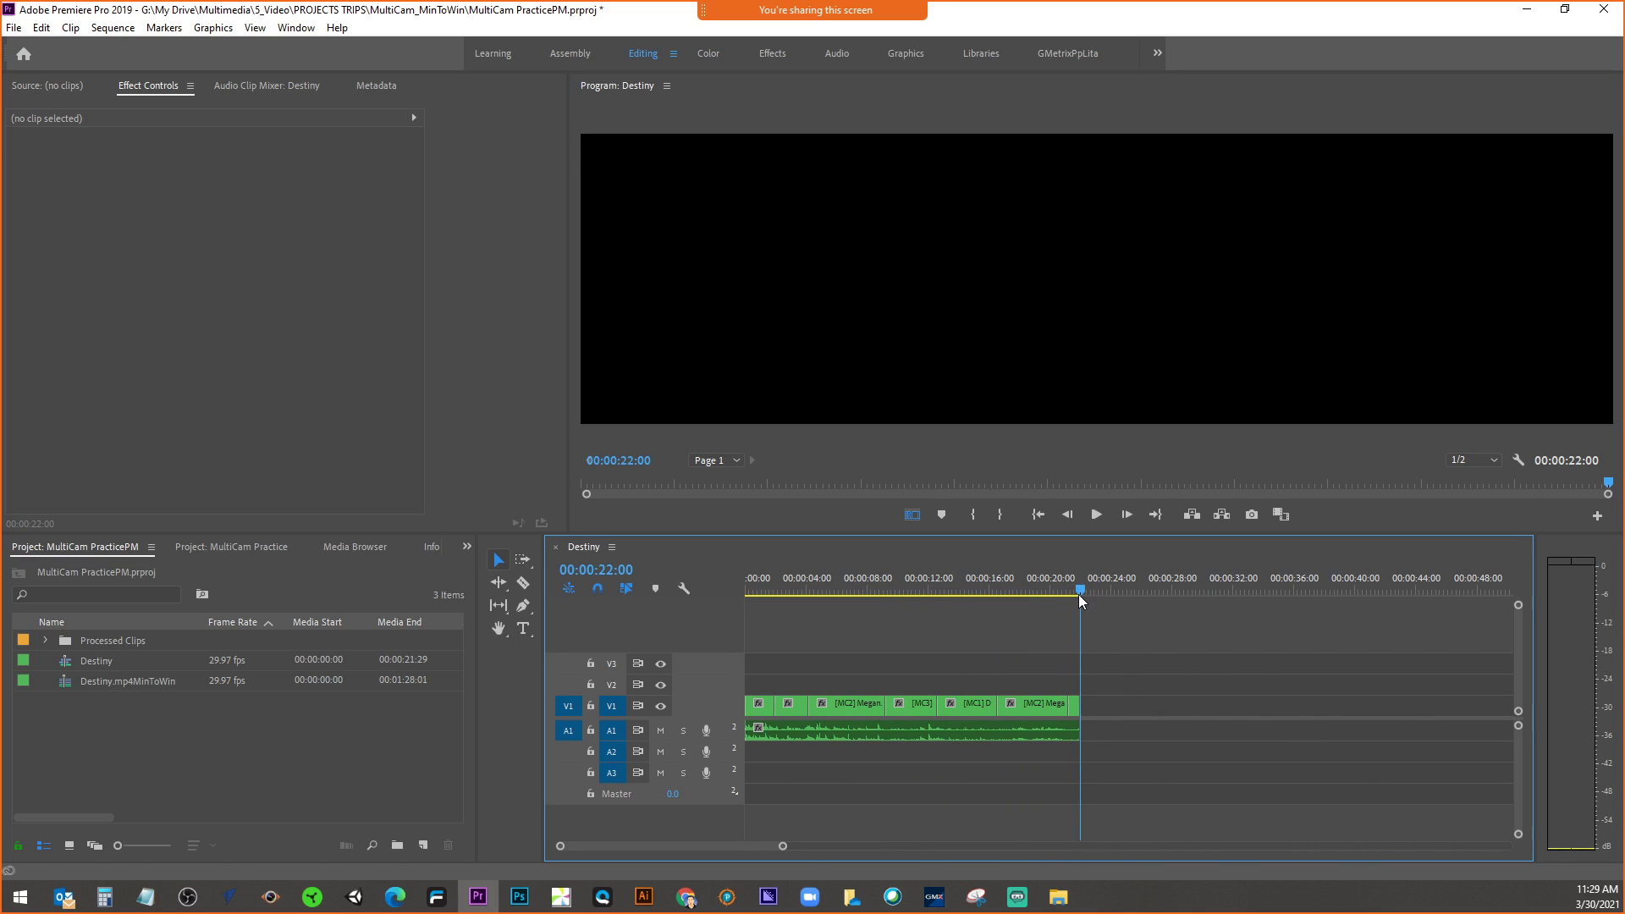
left_click_drag(1078, 592, 1027, 597)
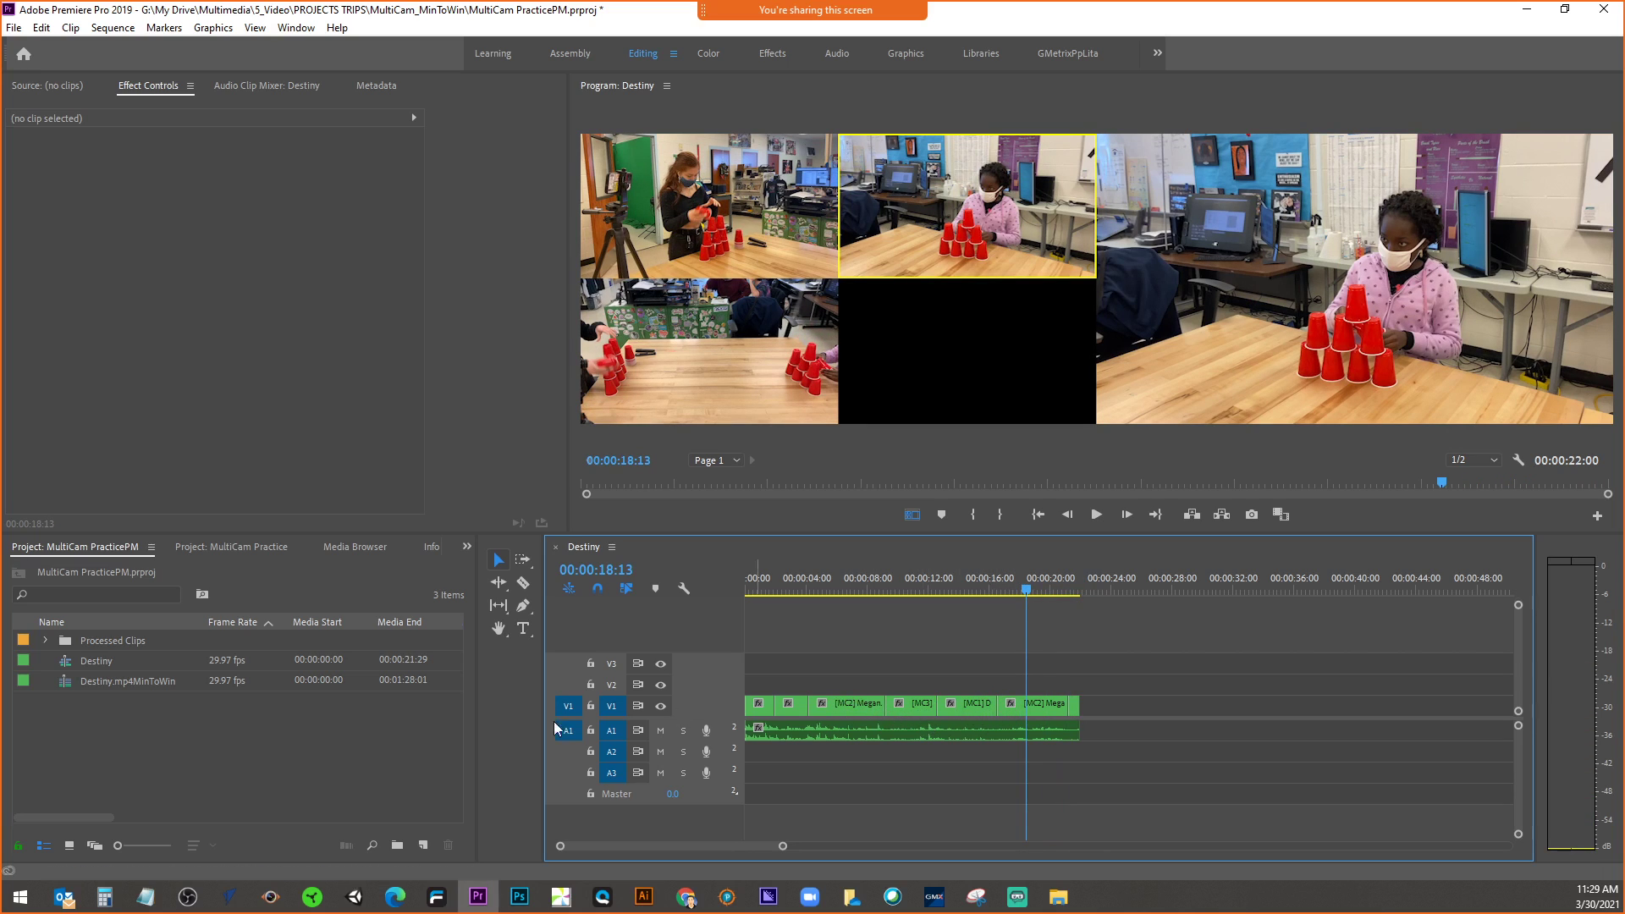
left_click_drag(1023, 586, 811, 627)
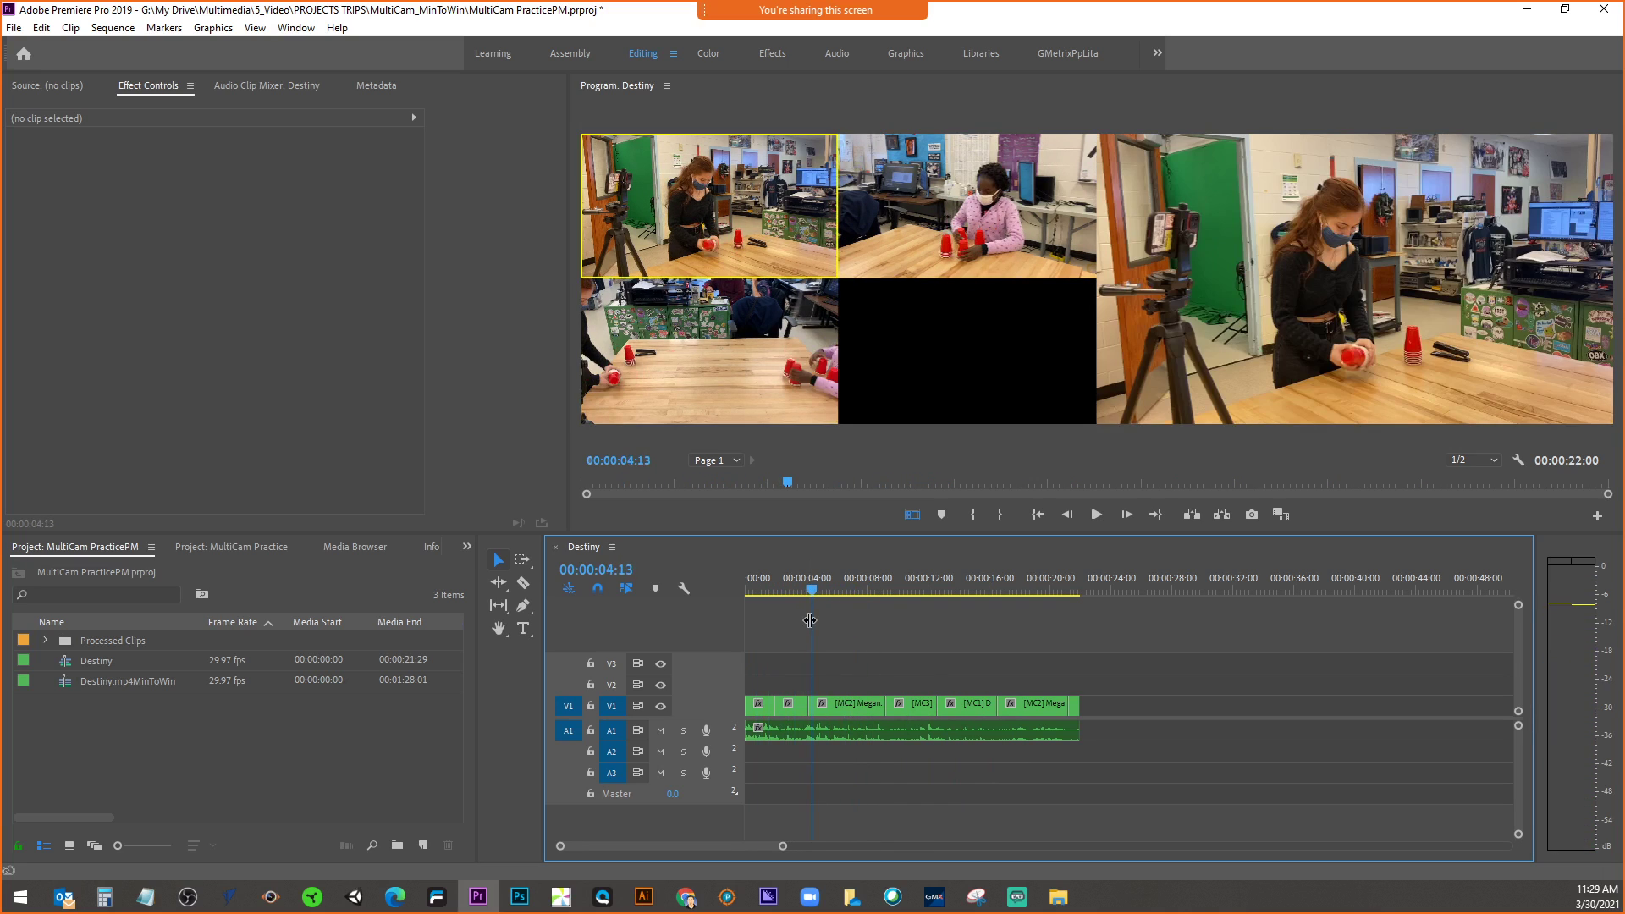
key("2")
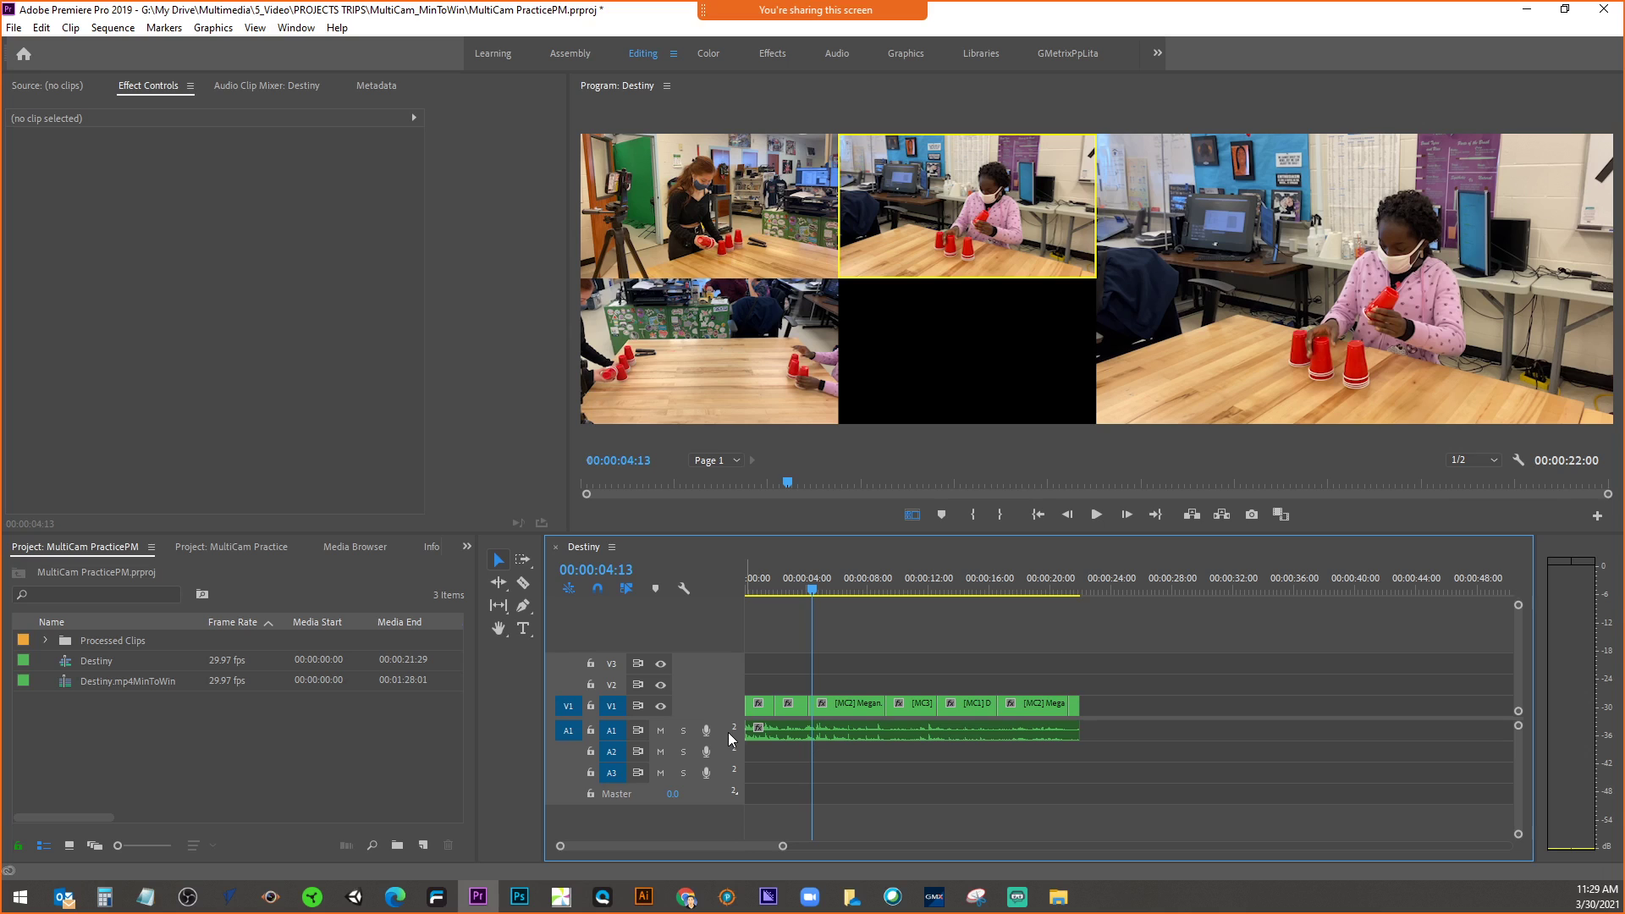
- Record a short voice-over on audio track A2 and delete the recorded clip from the timeline
key("space")
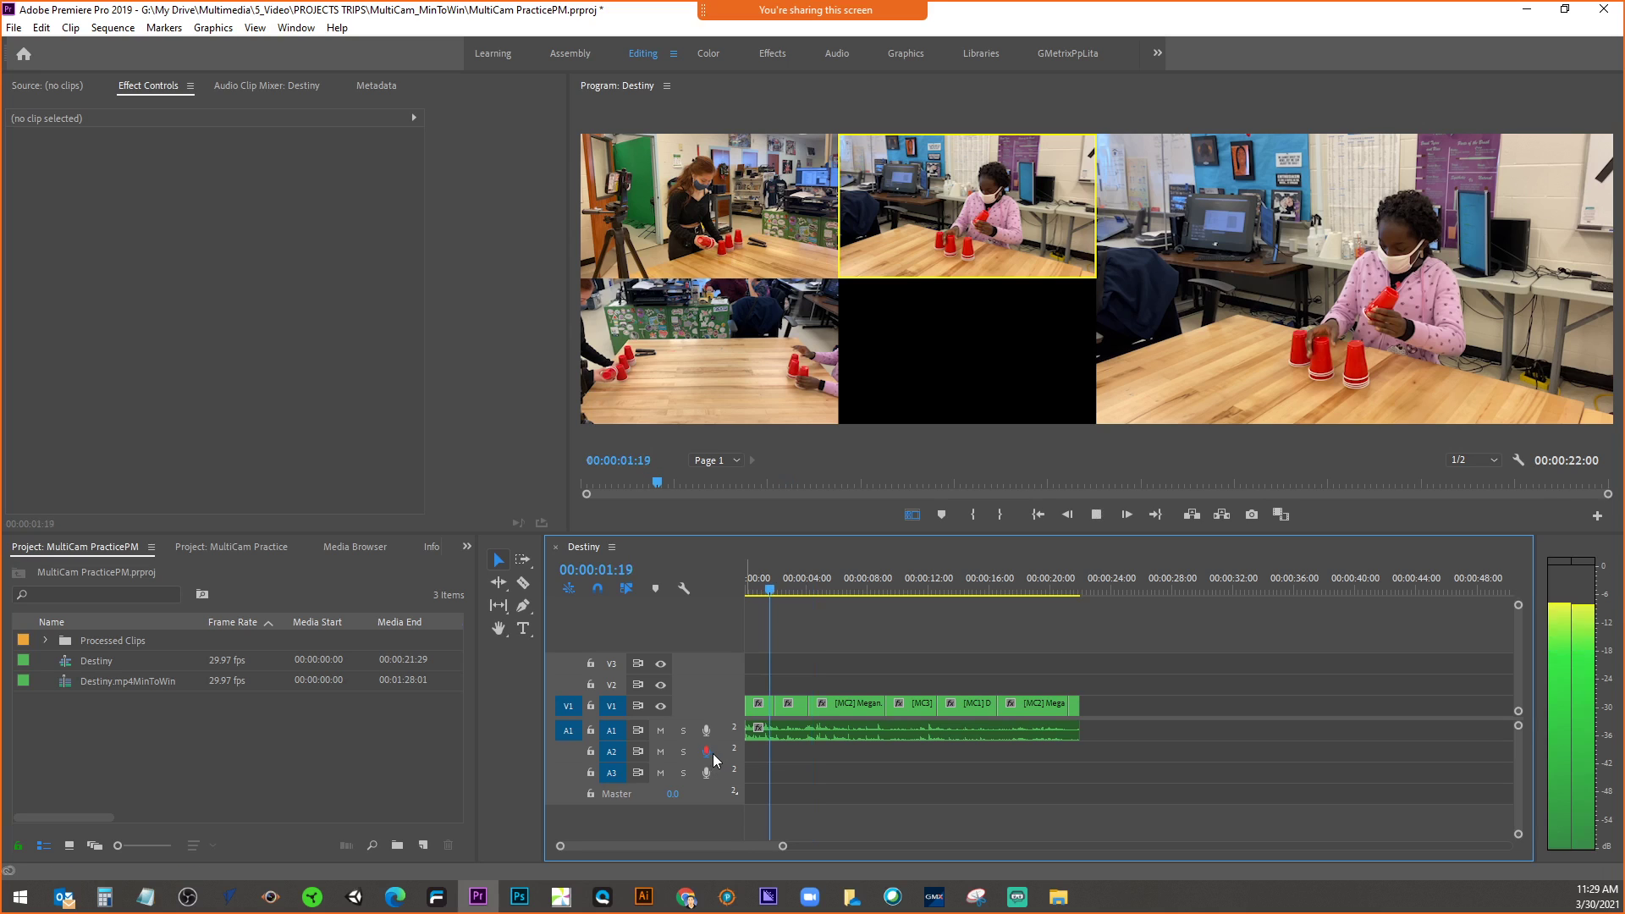
key("1")
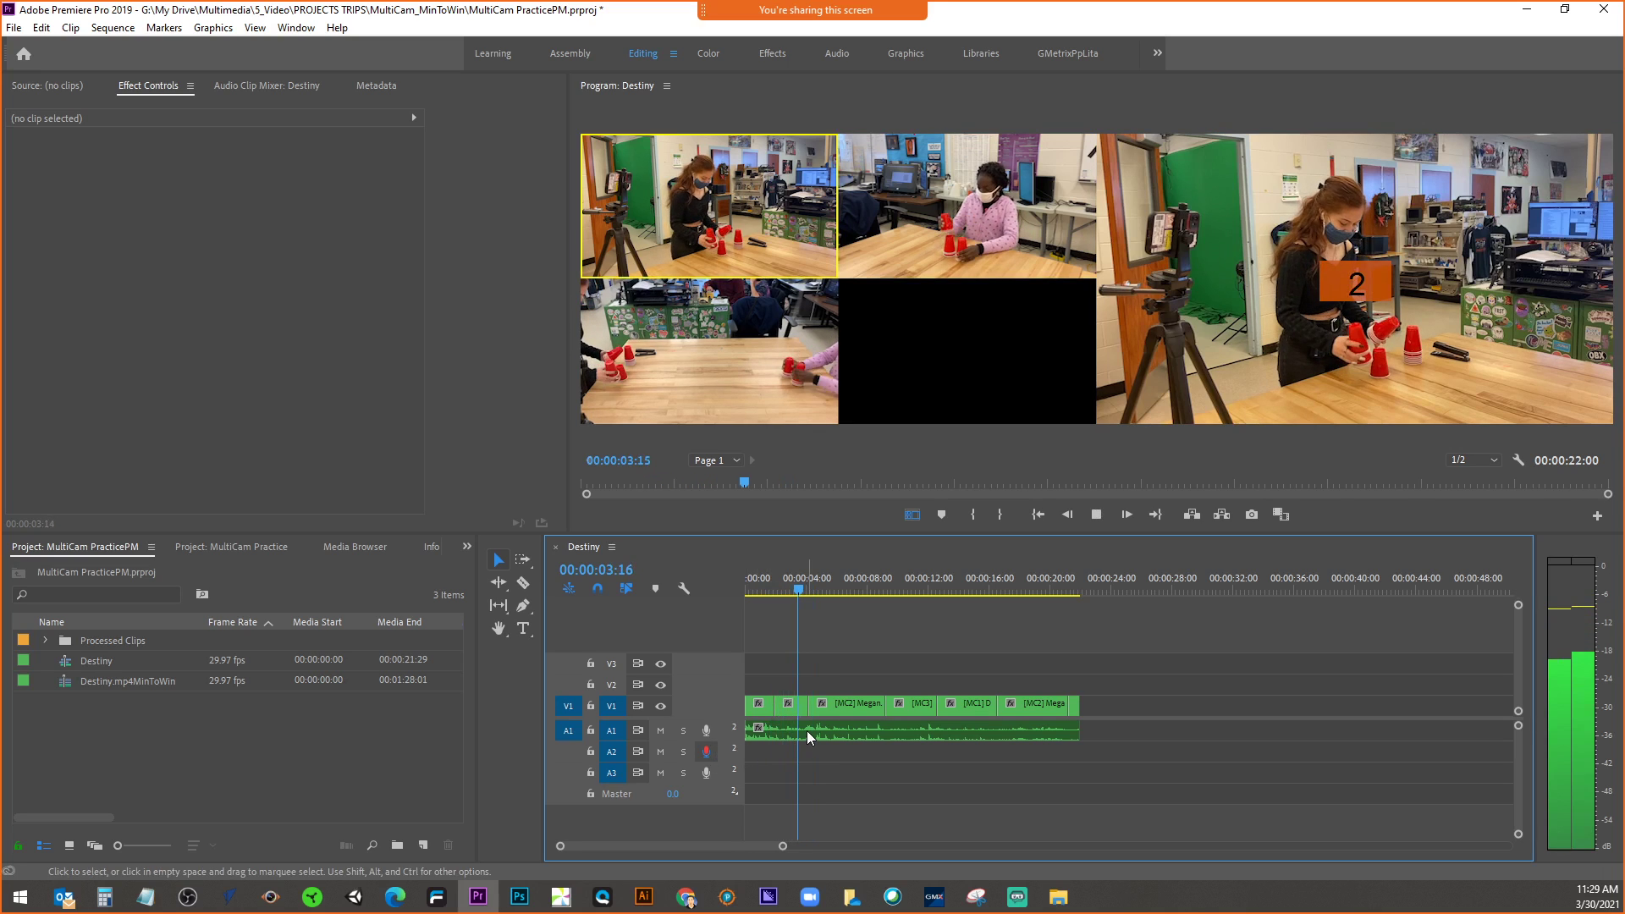
key("2")
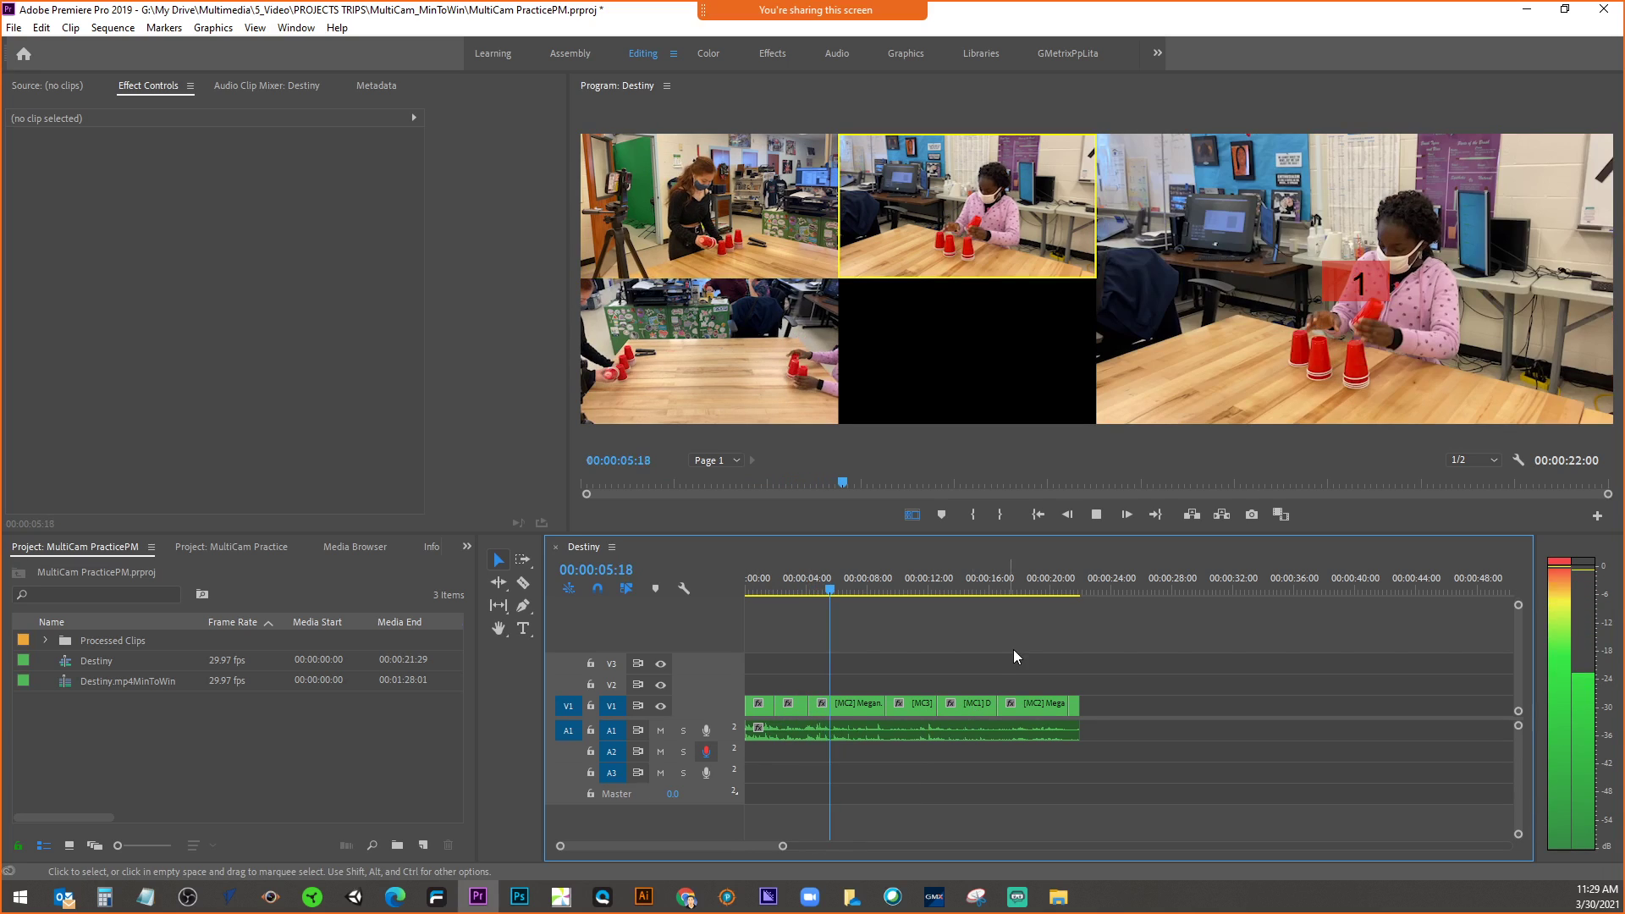
left_click(1097, 516)
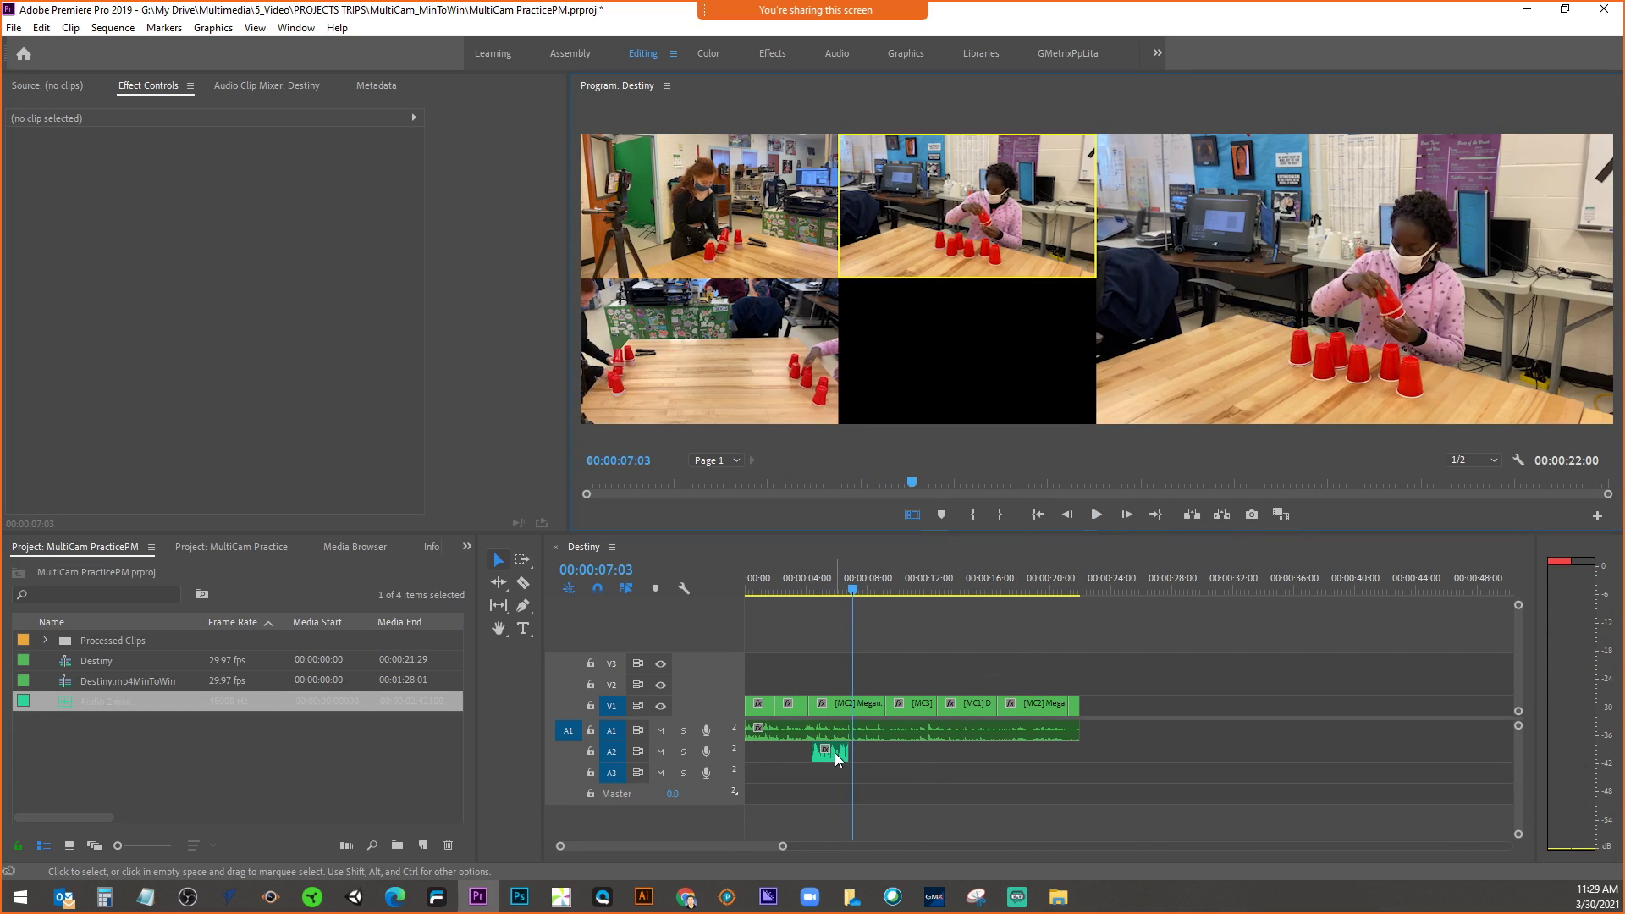
left_click(834, 754)
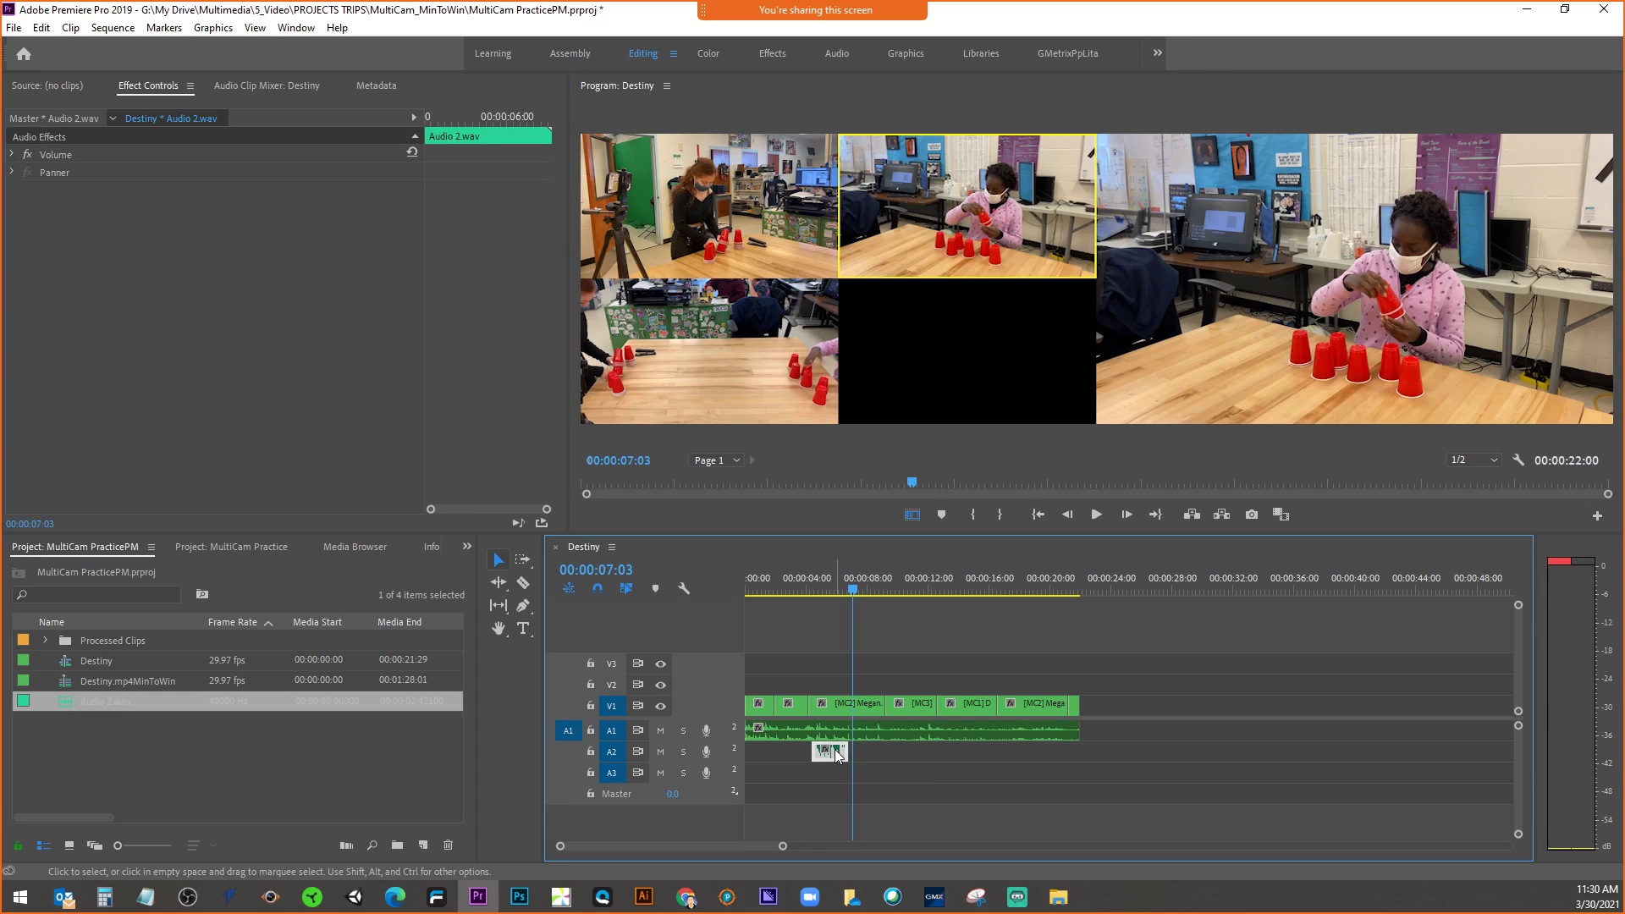
key("Delete")
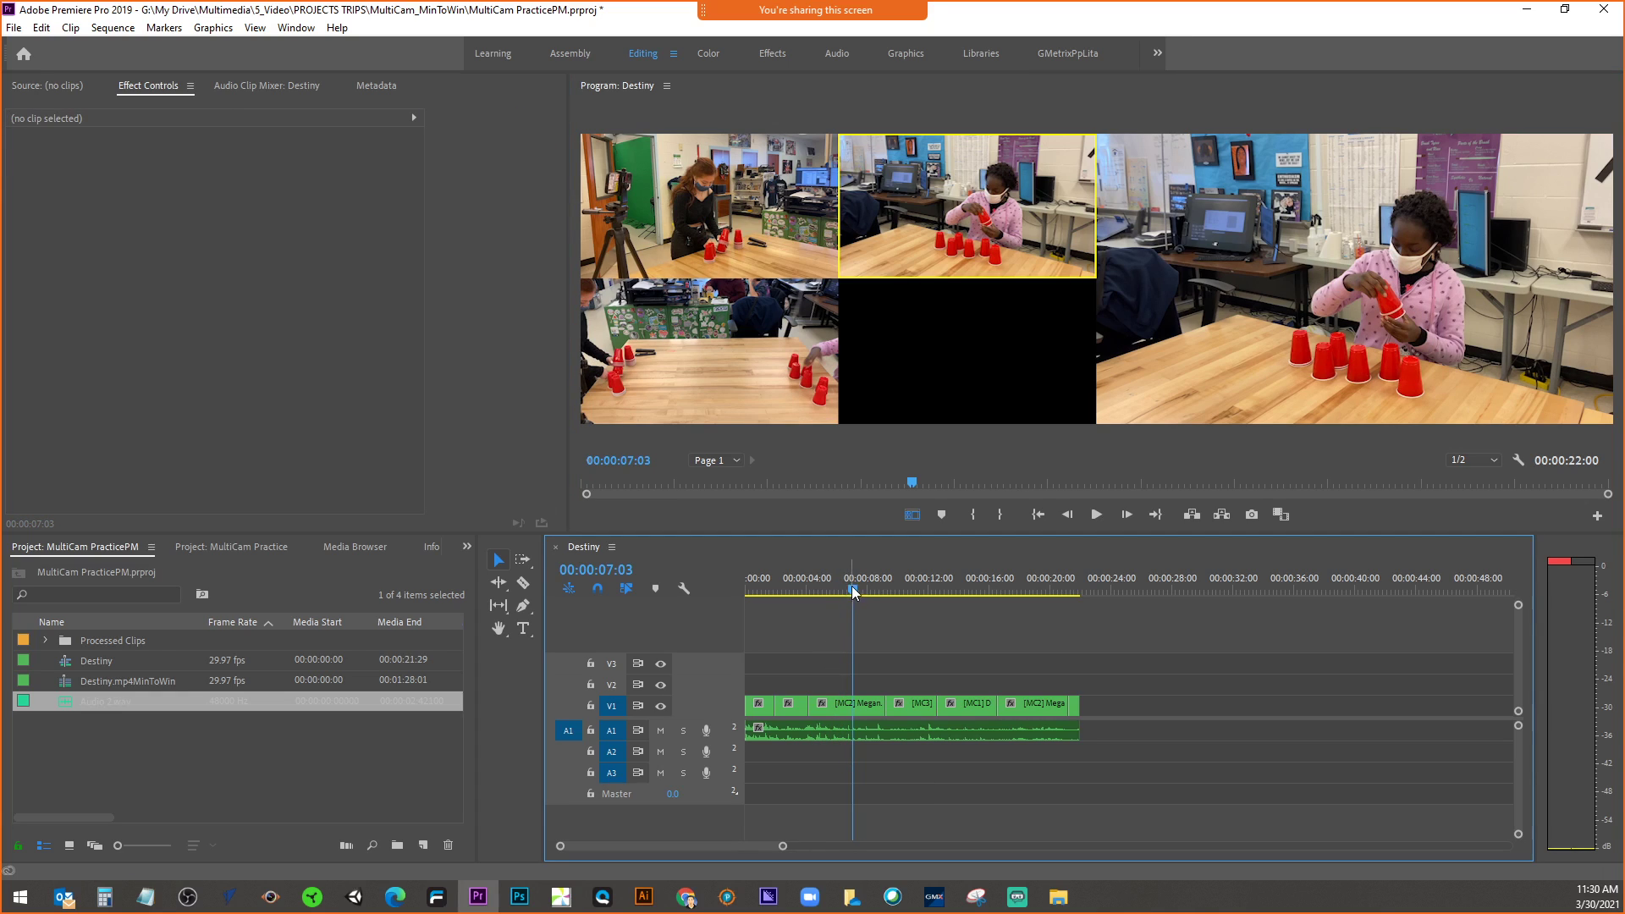
- Scrub from the sequence start to 00:00:06:00 and change the third video clip to camera 1
left_click_drag(852, 585, 740, 603)
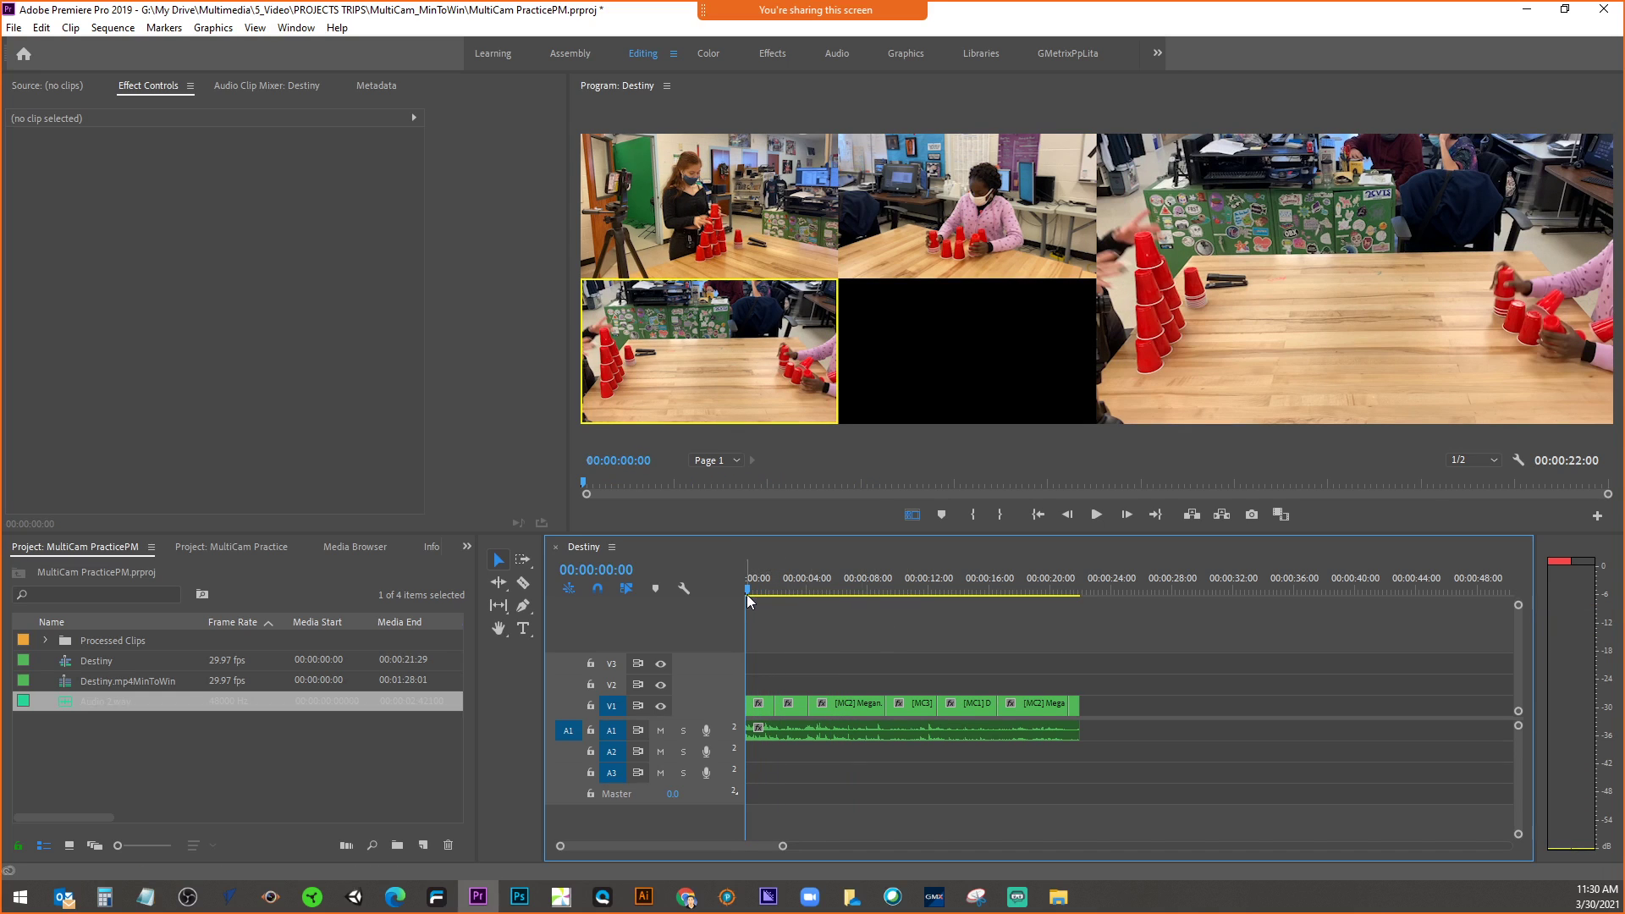
left_click_drag(745, 590, 836, 597)
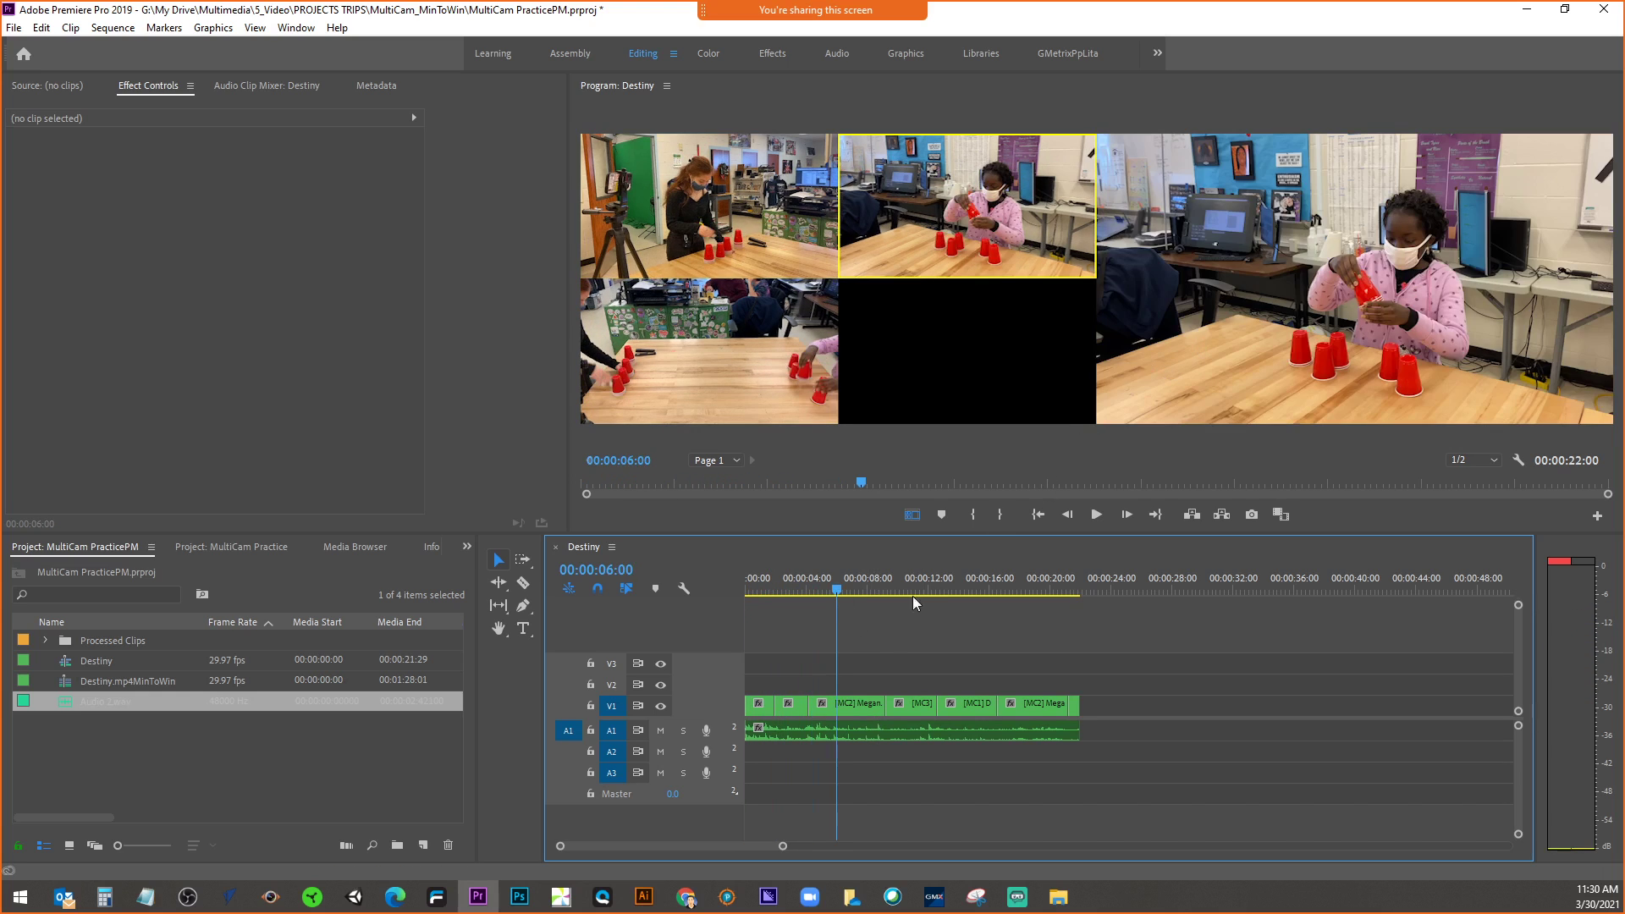
left_click(870, 708)
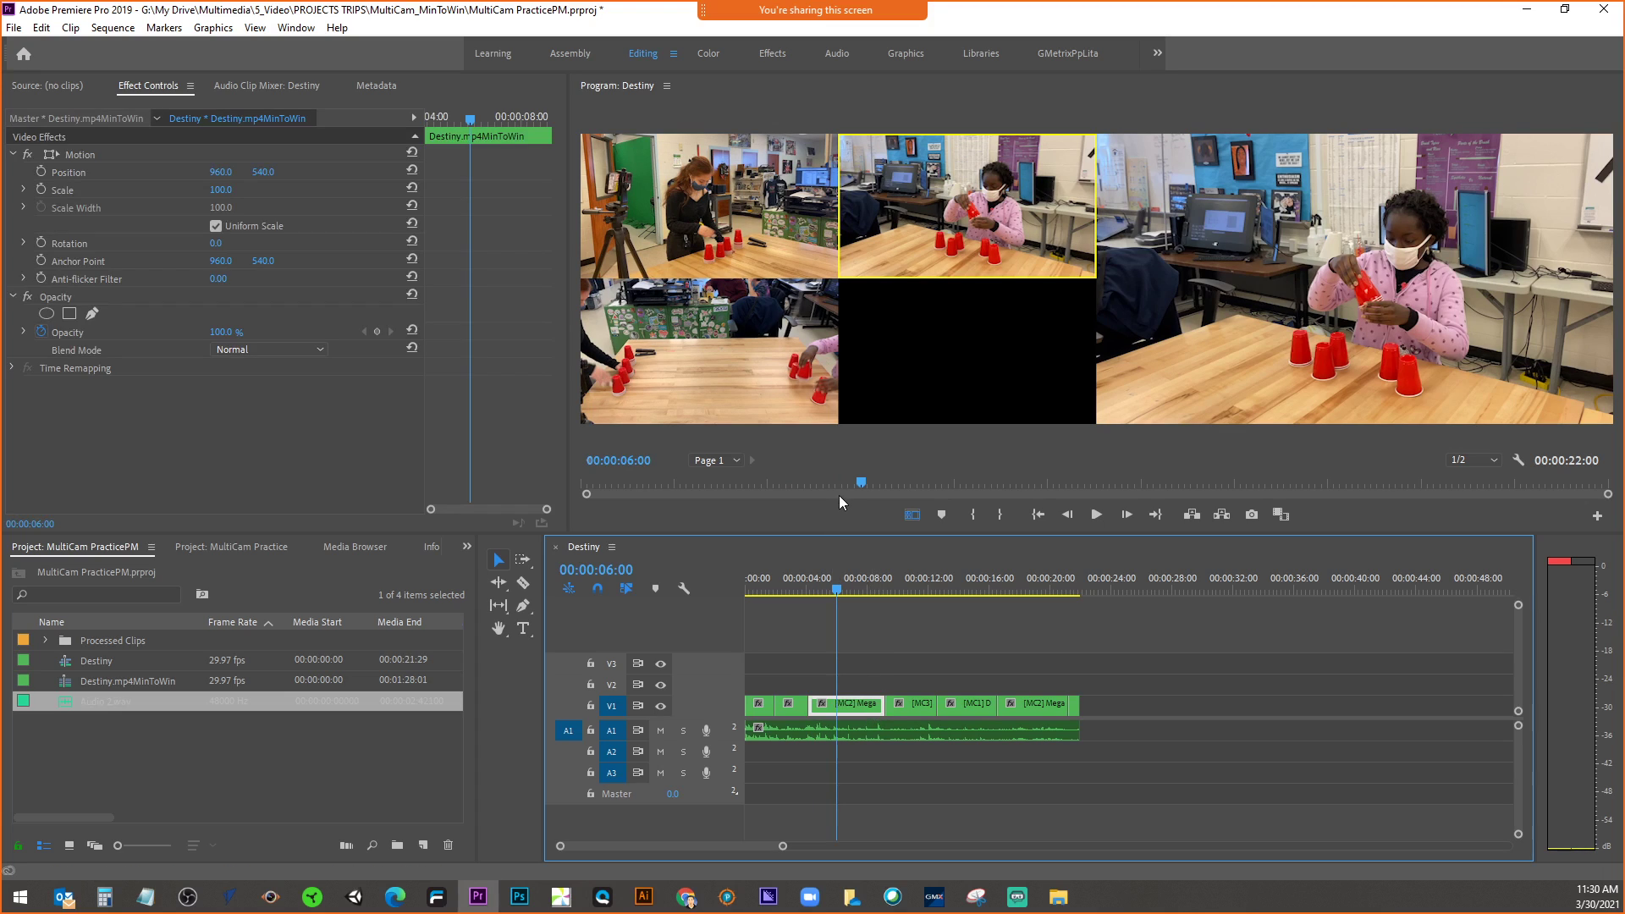
left_click(729, 253)
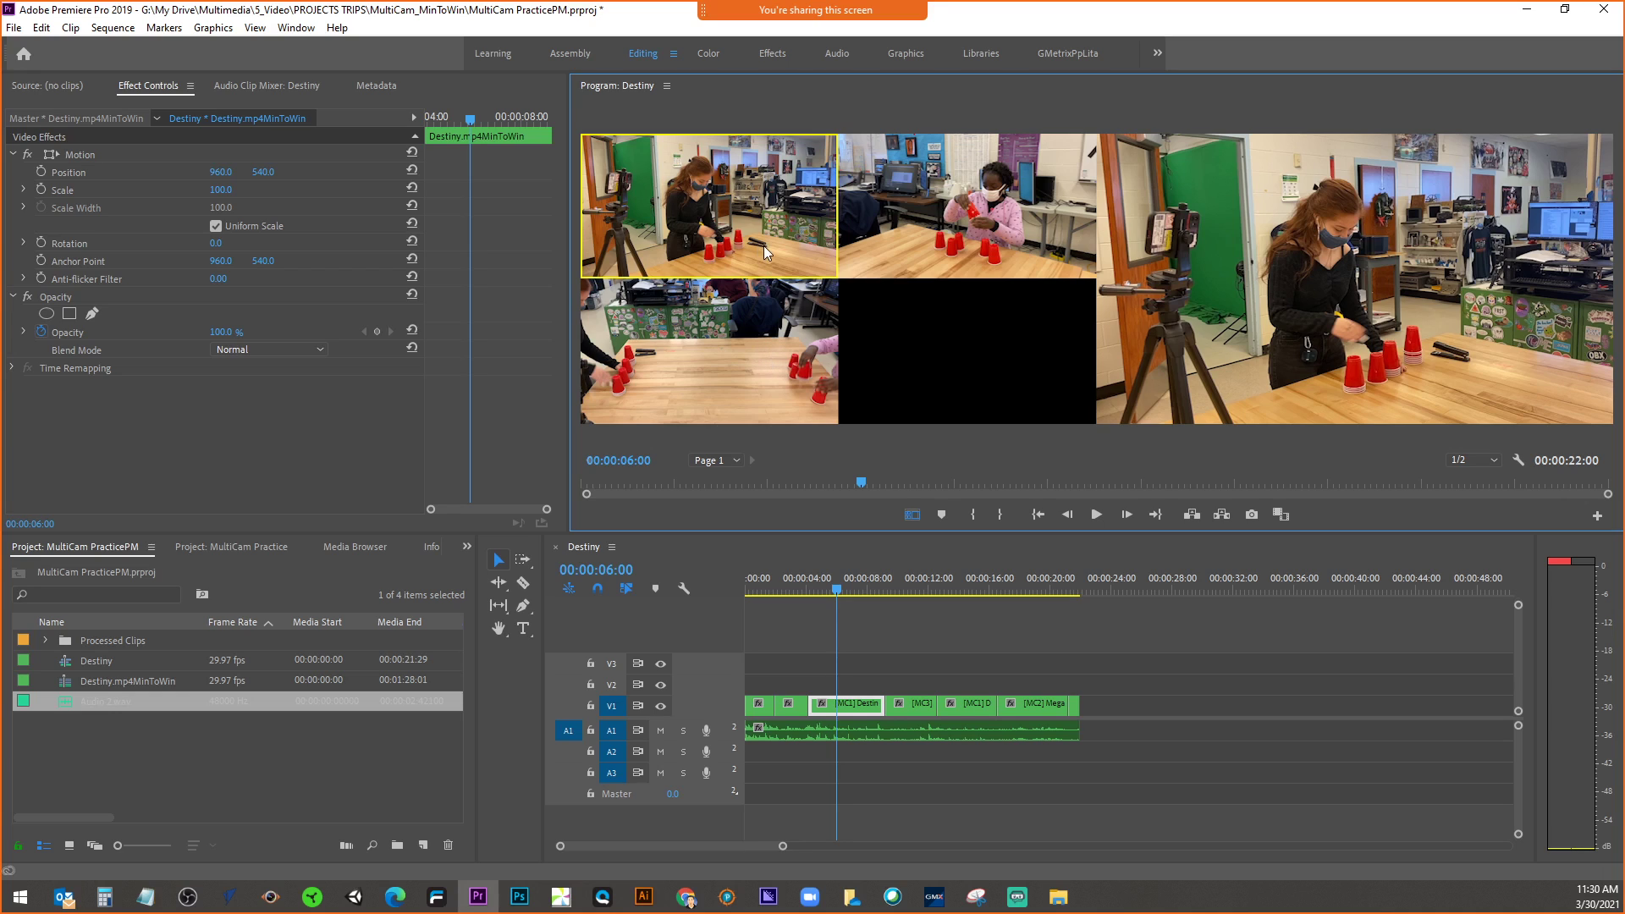
- Play on from 00:00:06:18, cut live to camera 2 at about 00:00:08:00, and stop playback at 00:00:11:25
left_click_drag(841, 595, 848, 594)
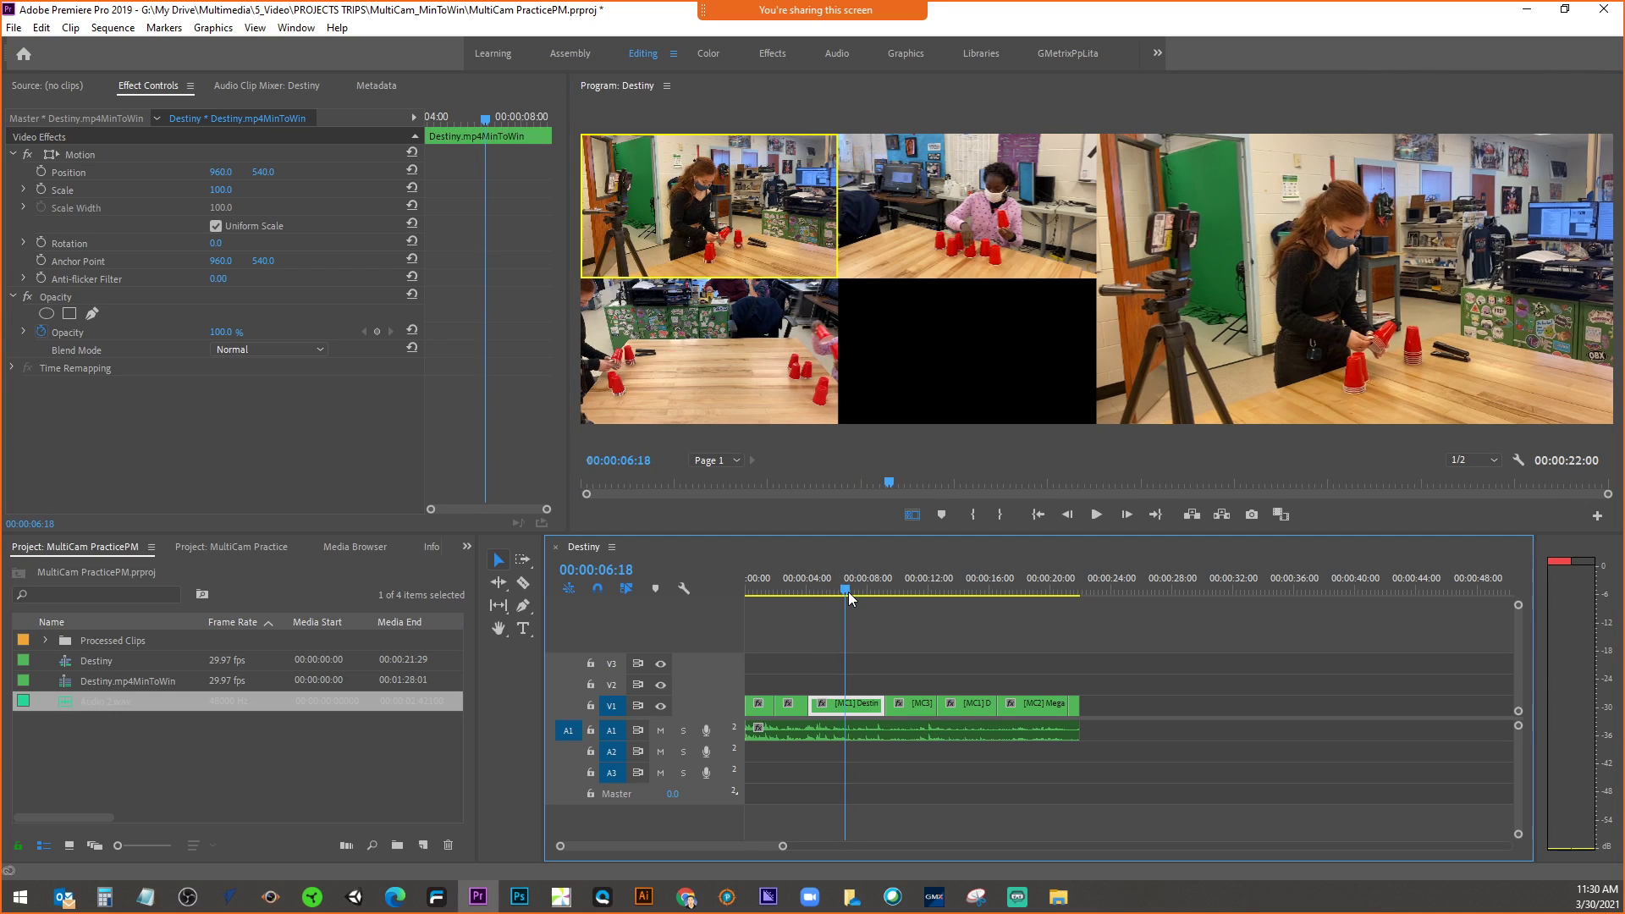
left_click(1093, 514)
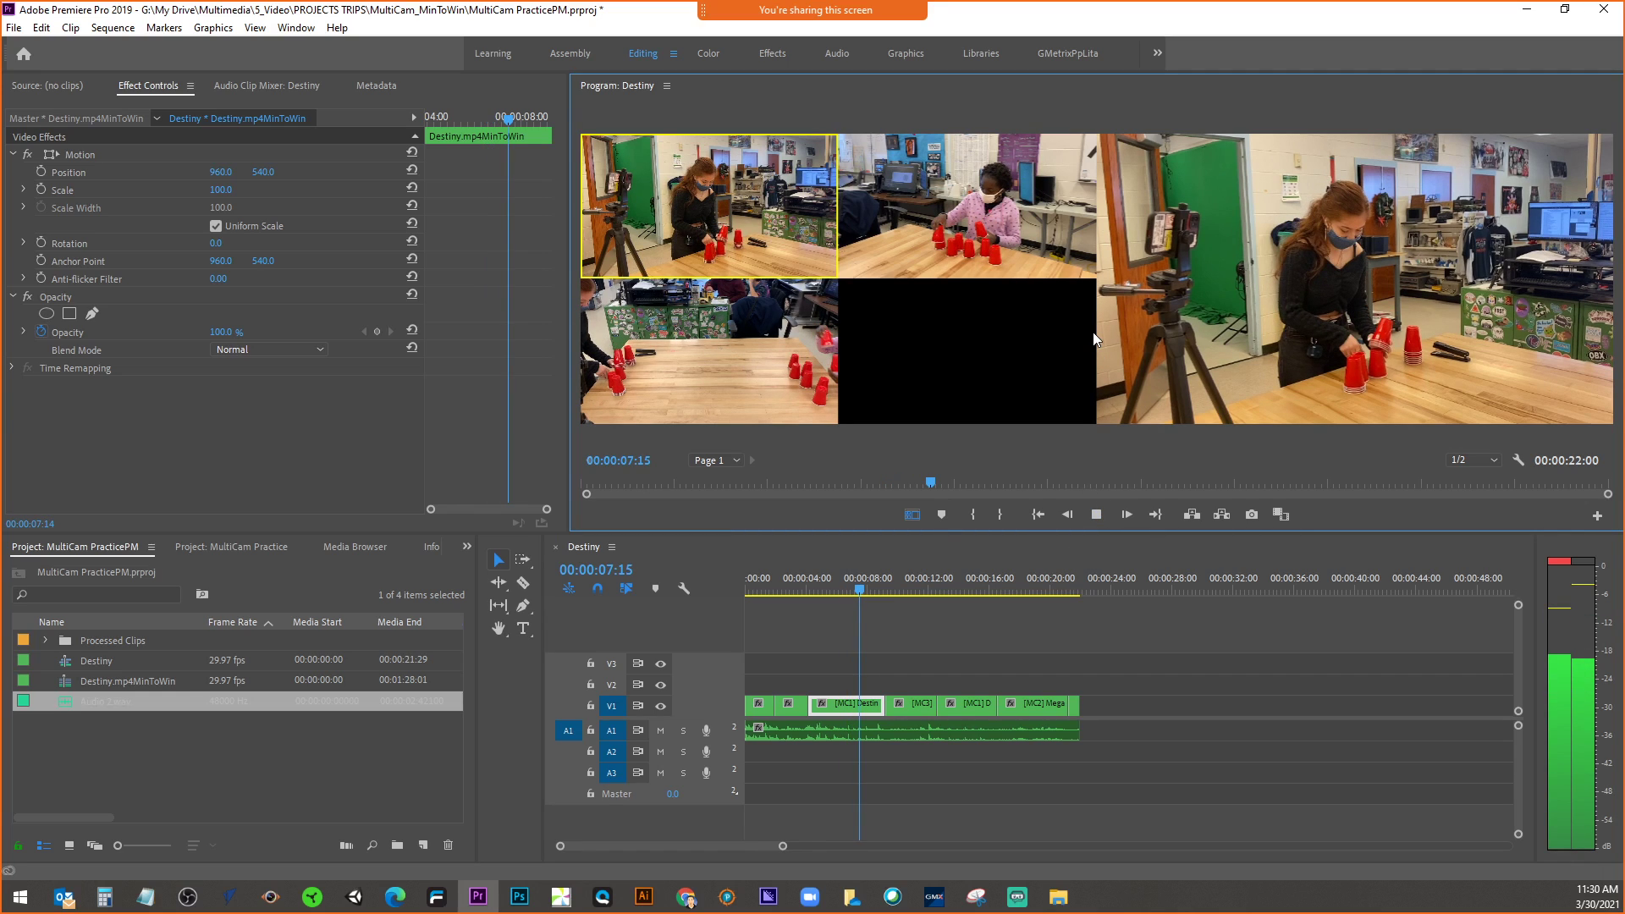
key("2")
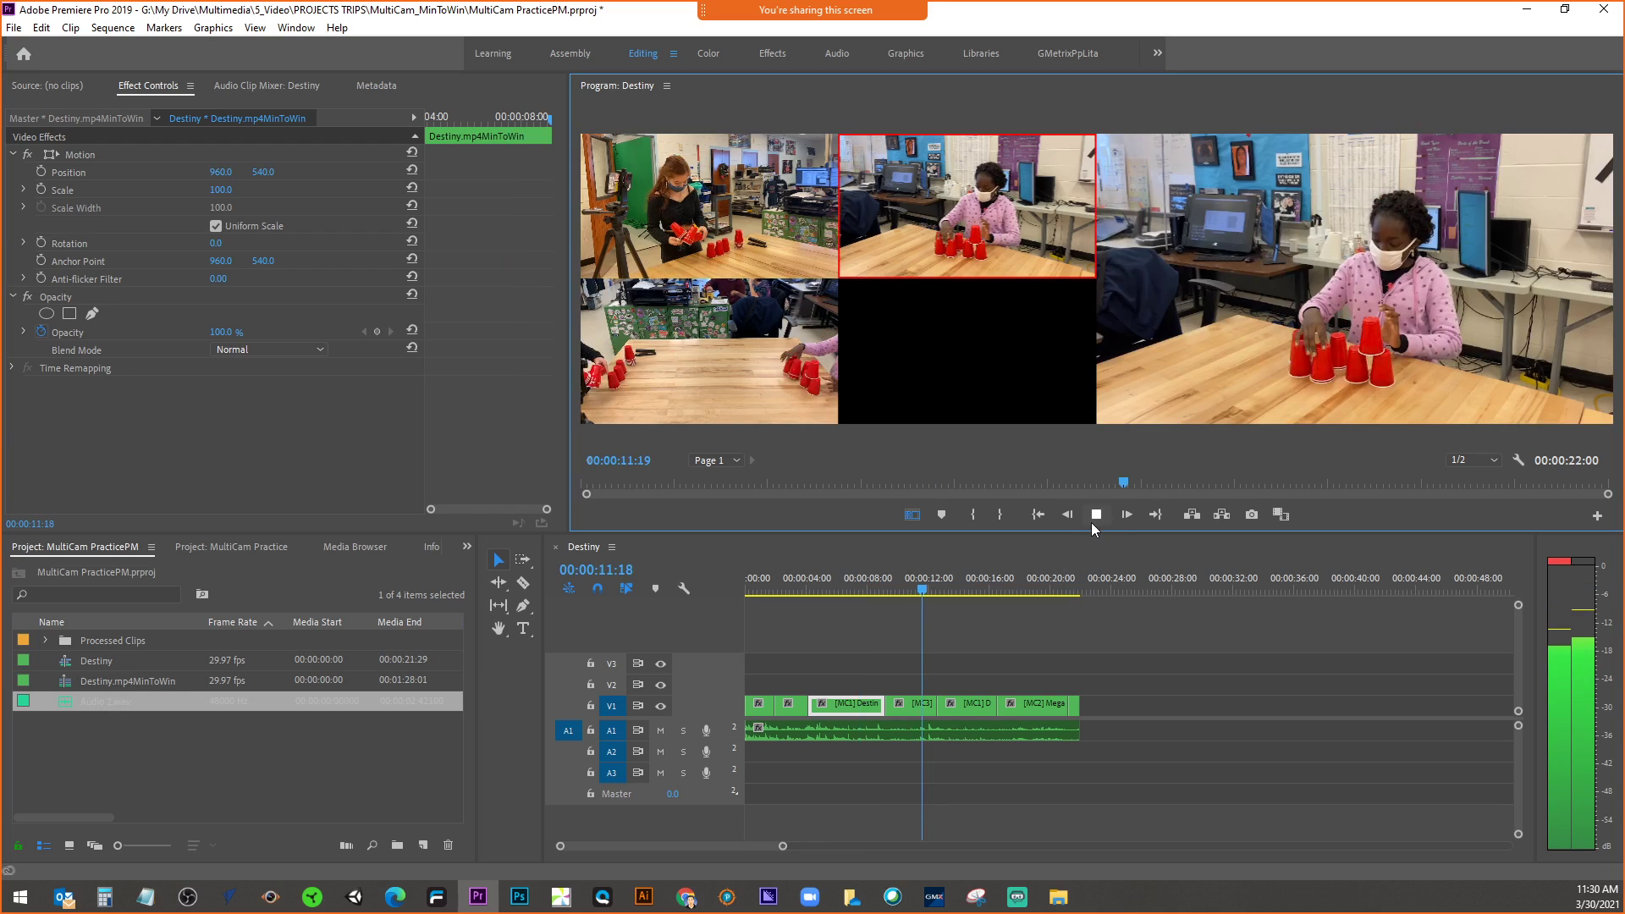
left_click(1092, 518)
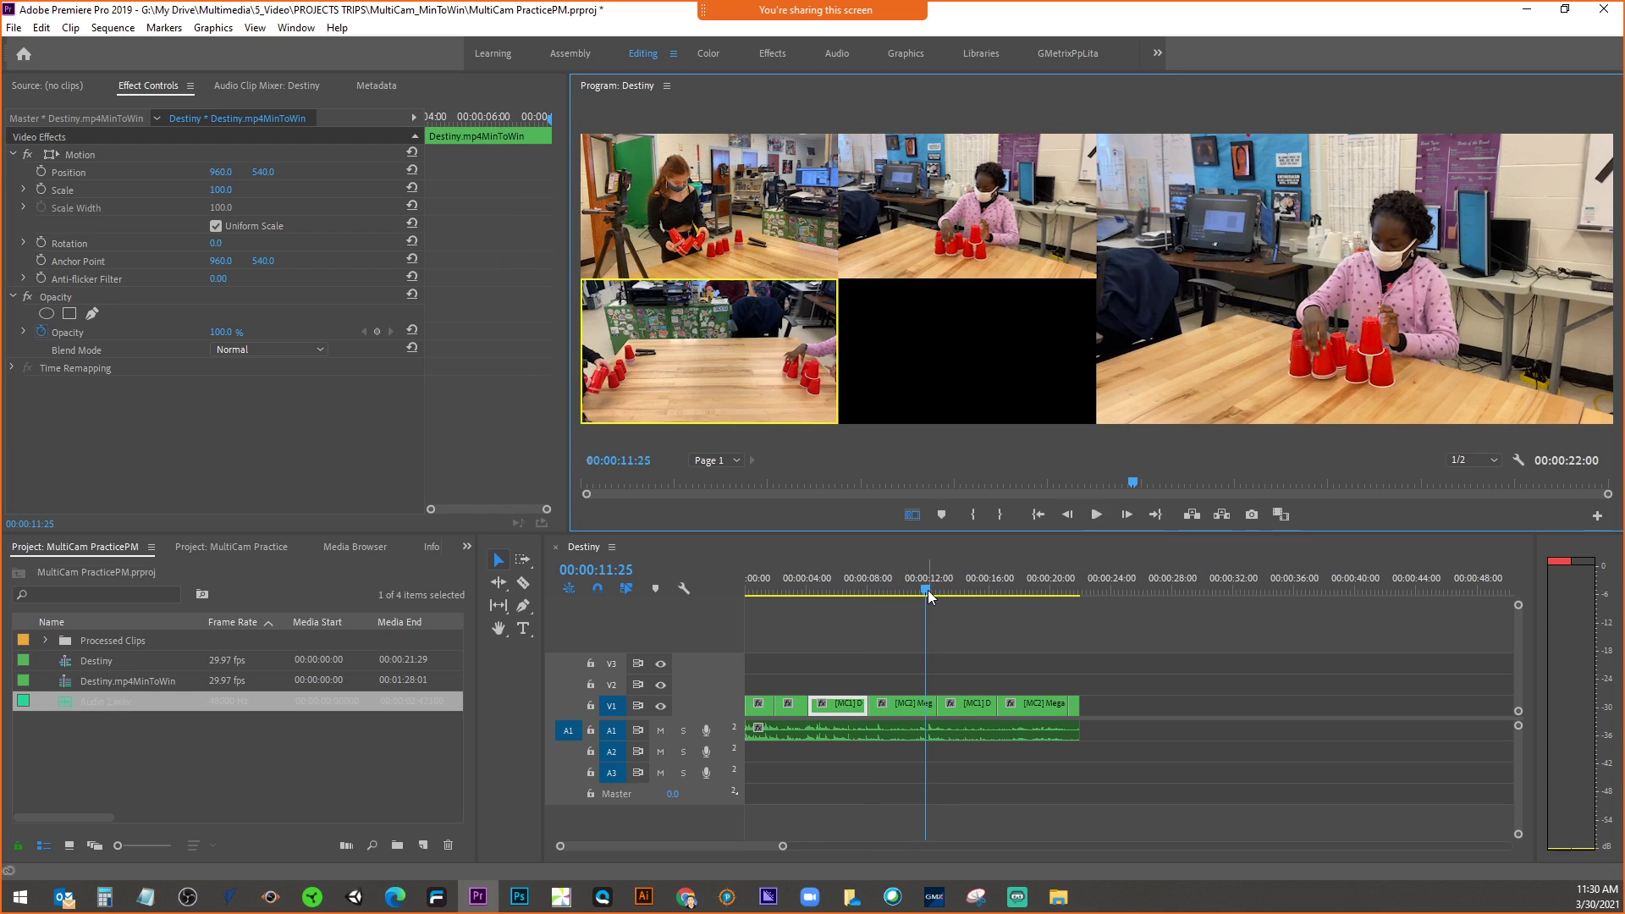
- Scrub back to 00:00:00:13 and set the opening clip to camera 3
mouse_move(928, 591)
left_mouse_down()
mouse_move(872, 598)
mouse_move(905, 607)
left_mouse_up()
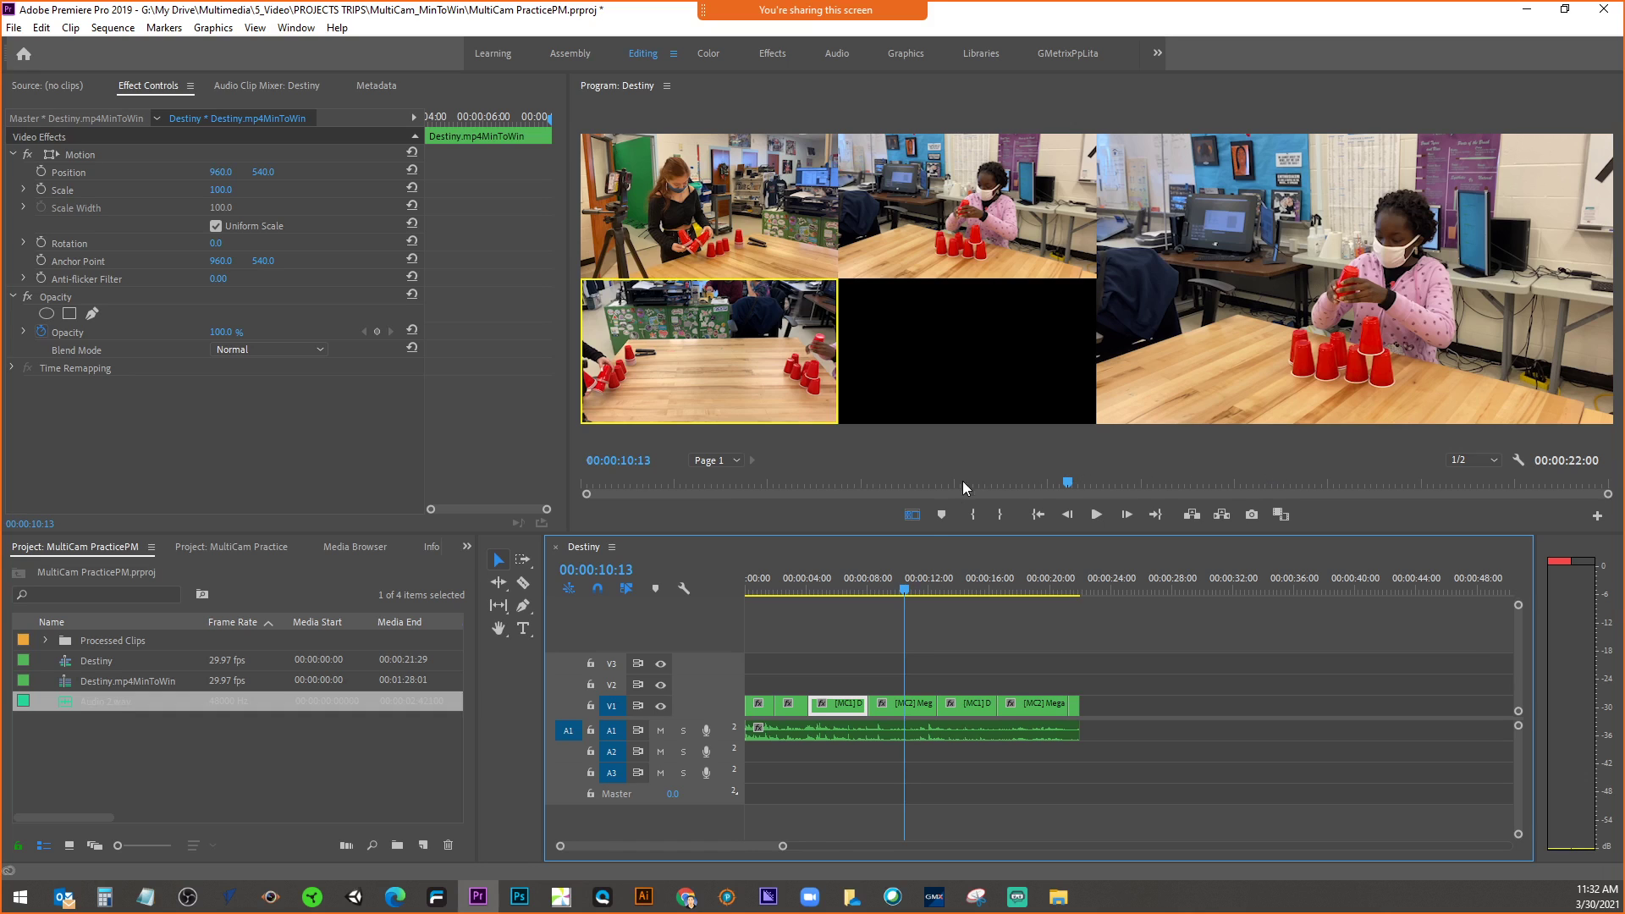
left_click_drag(897, 589, 750, 607)
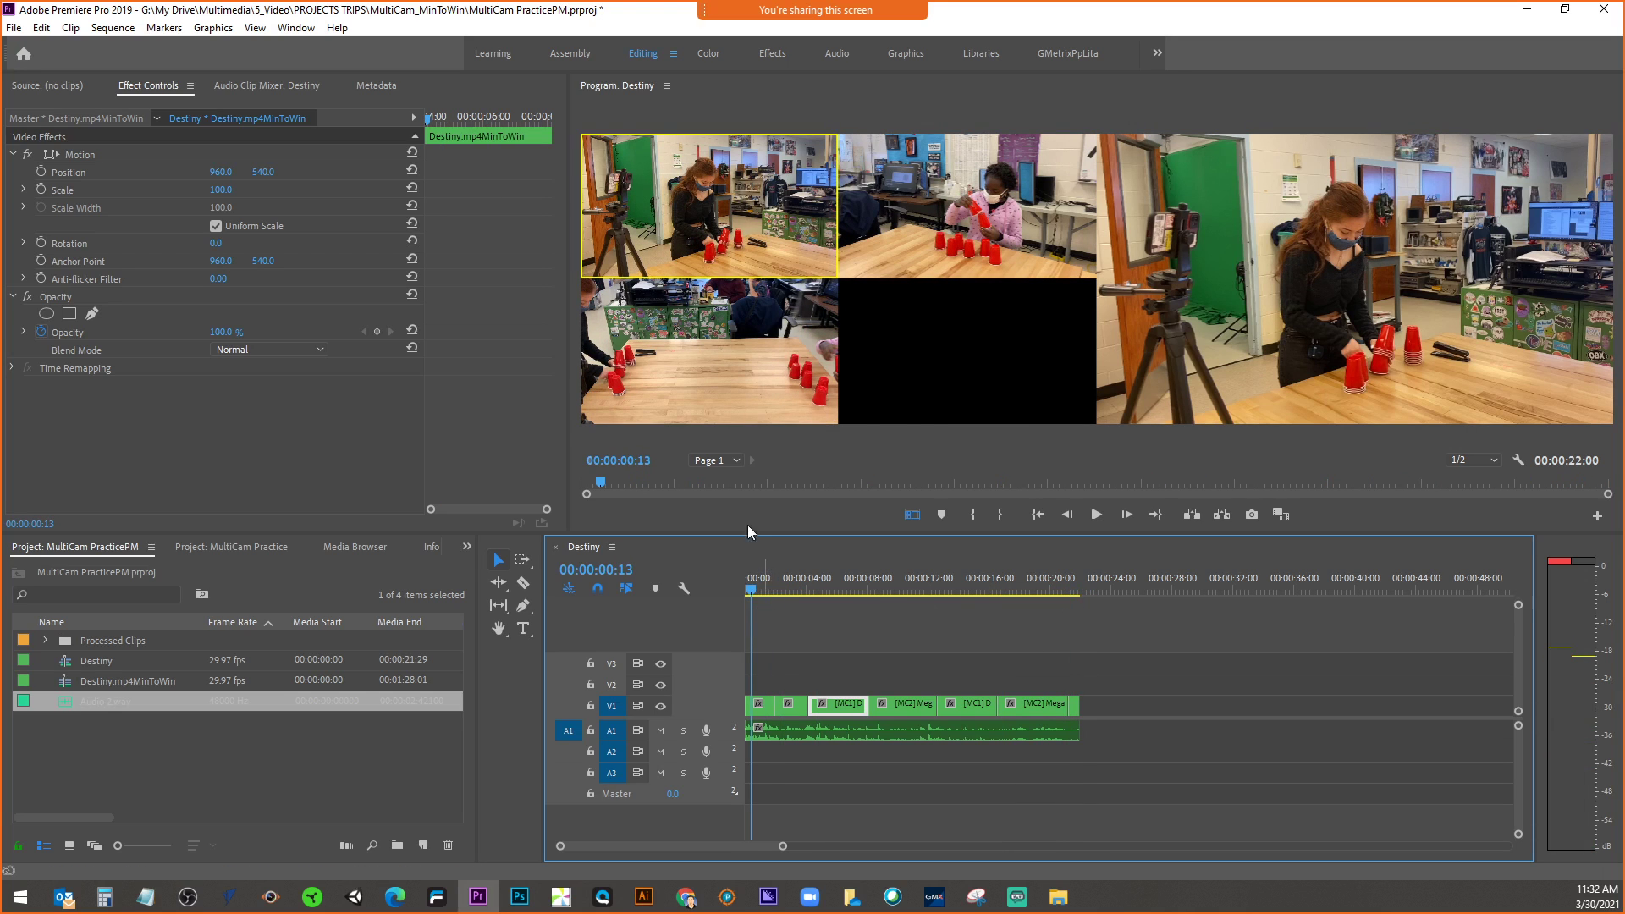
key("3")
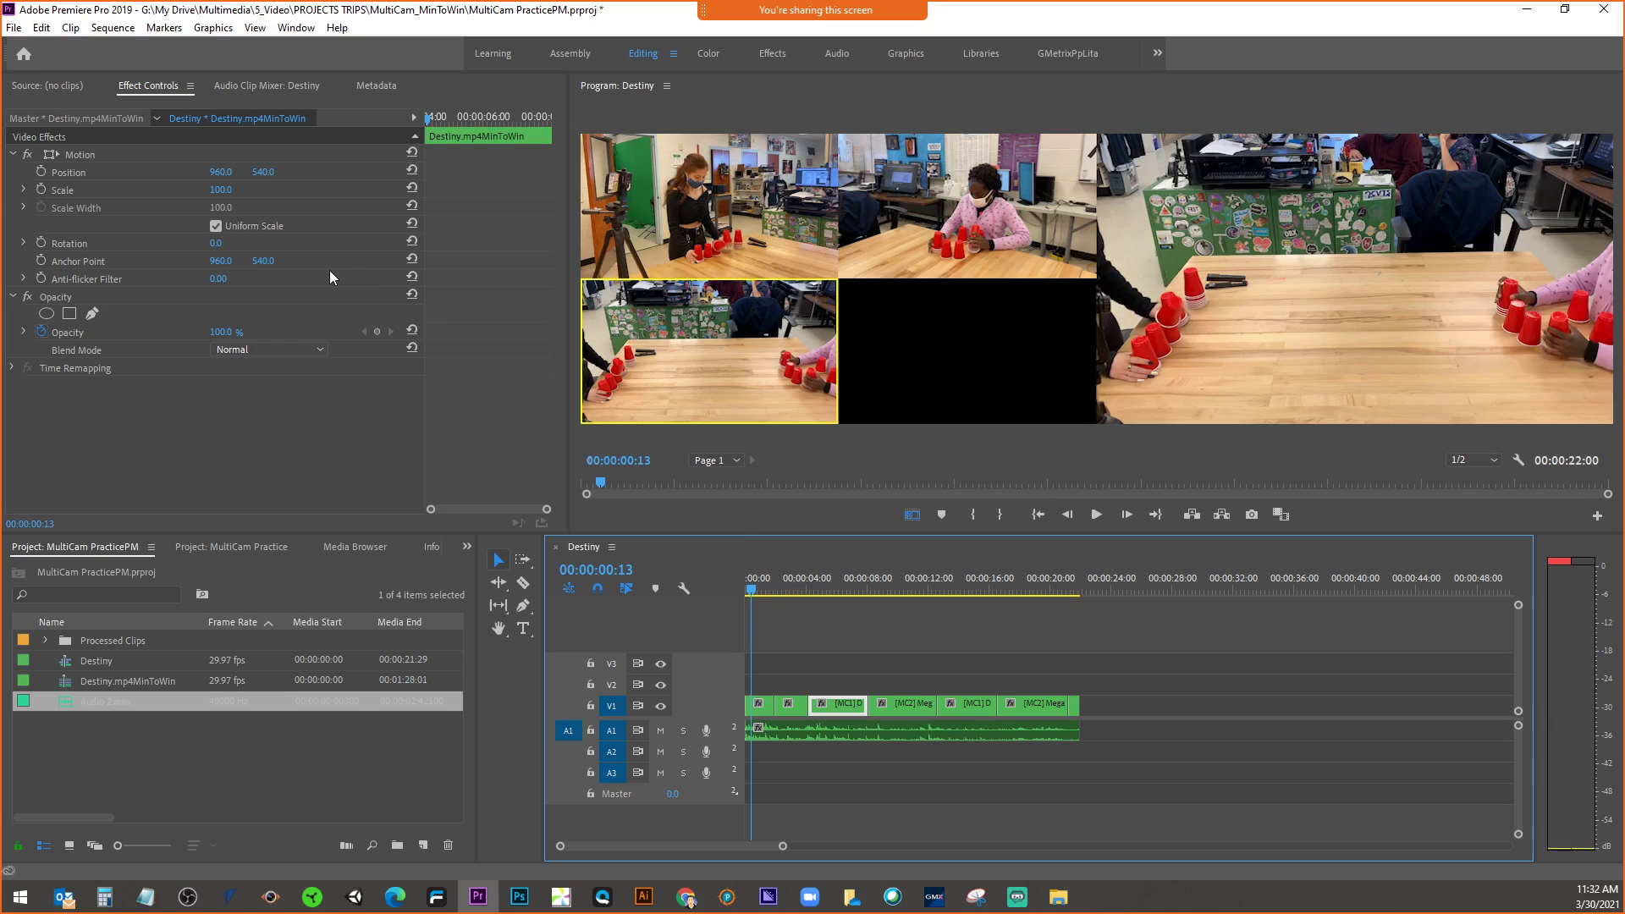
- Save the project and look through the available export types without starting an export
left_click(14, 28)
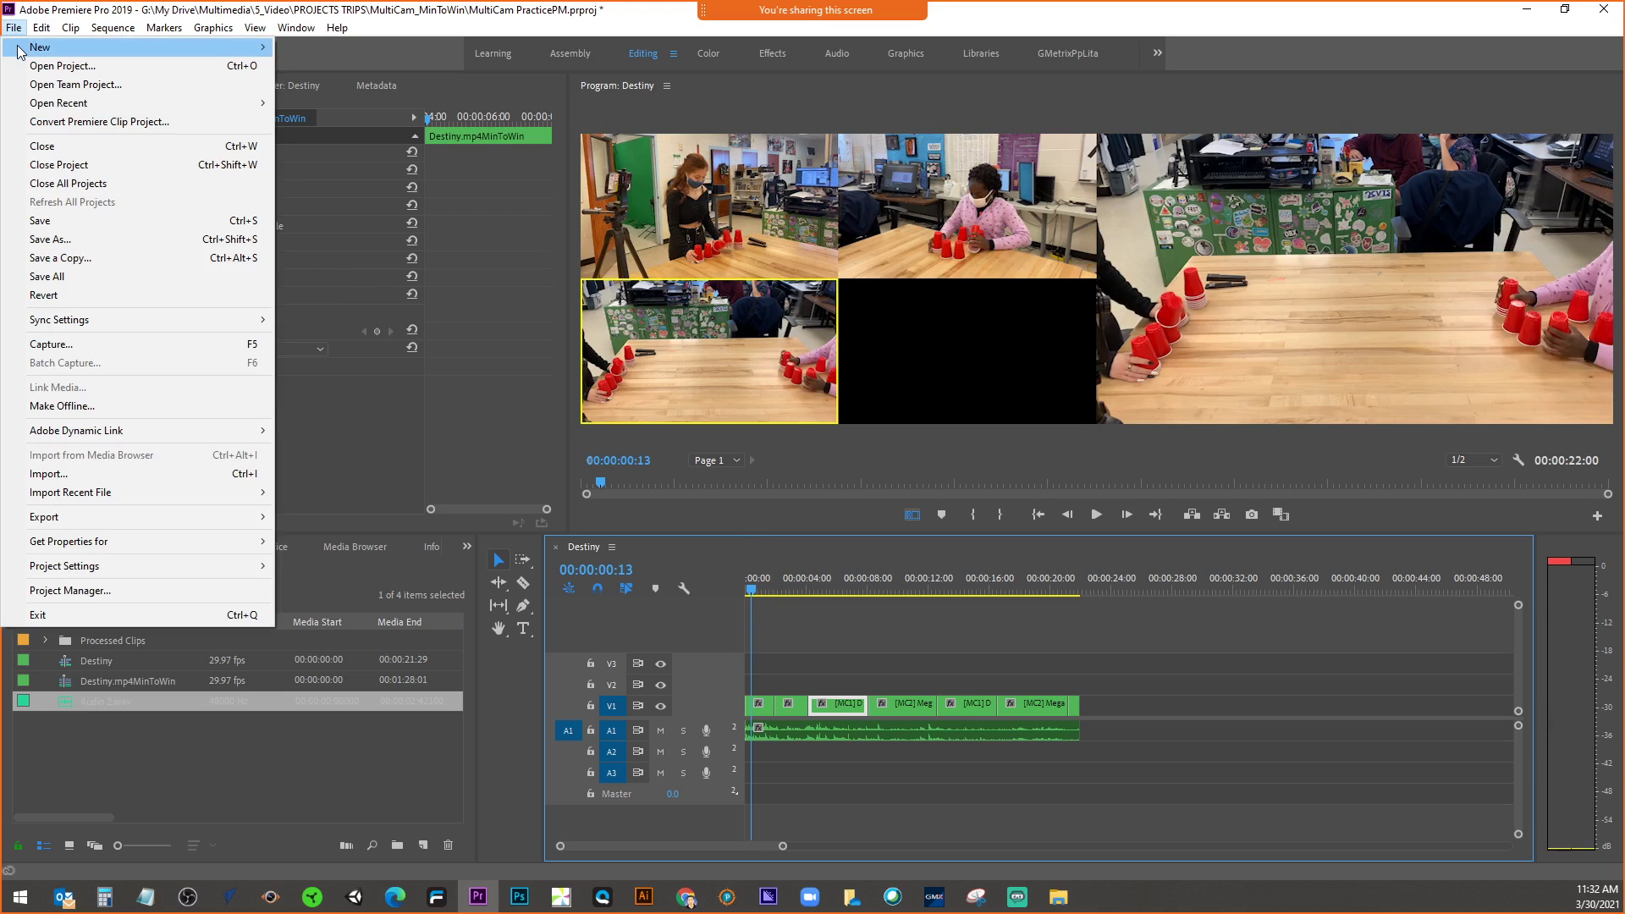
left_click(17, 222)
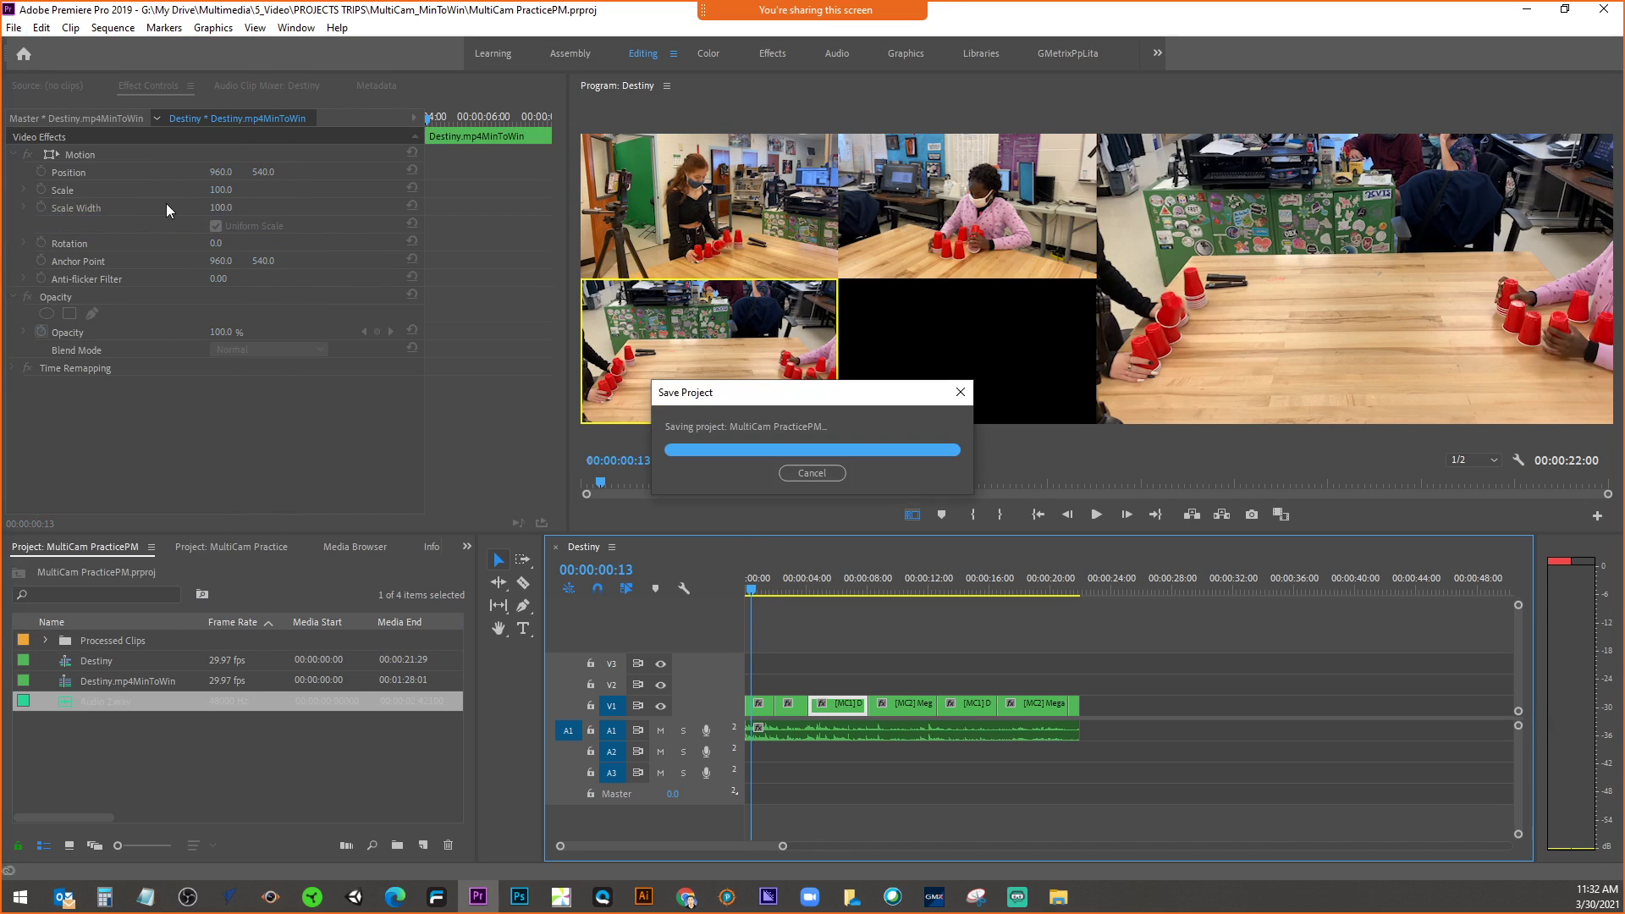
left_click(14, 28)
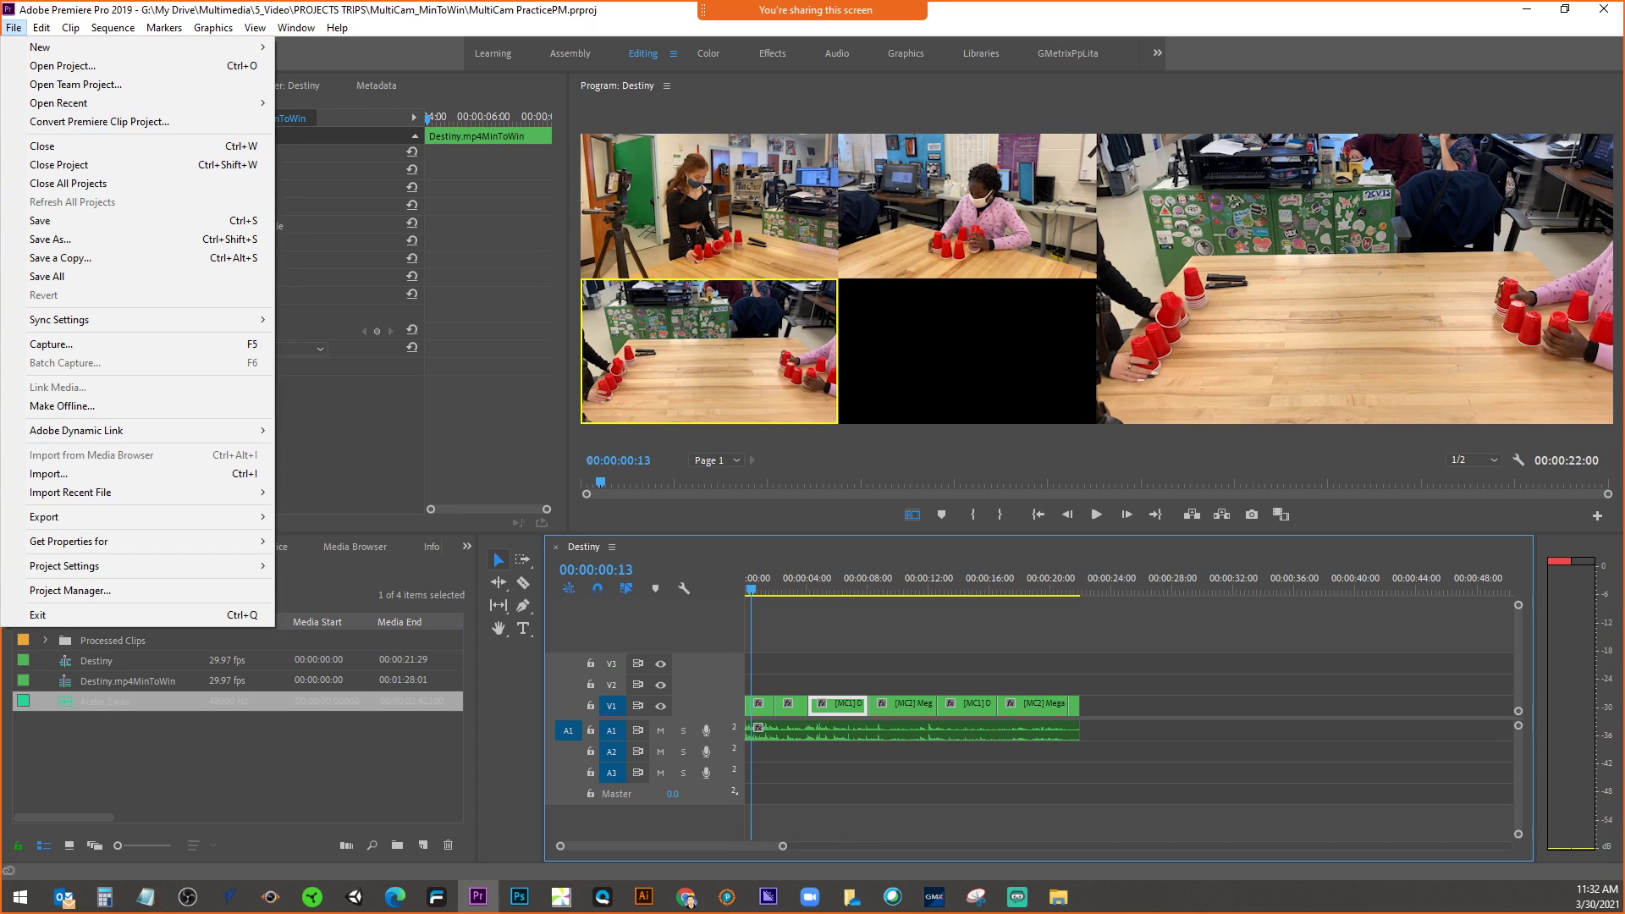
mouse_move(127, 517)
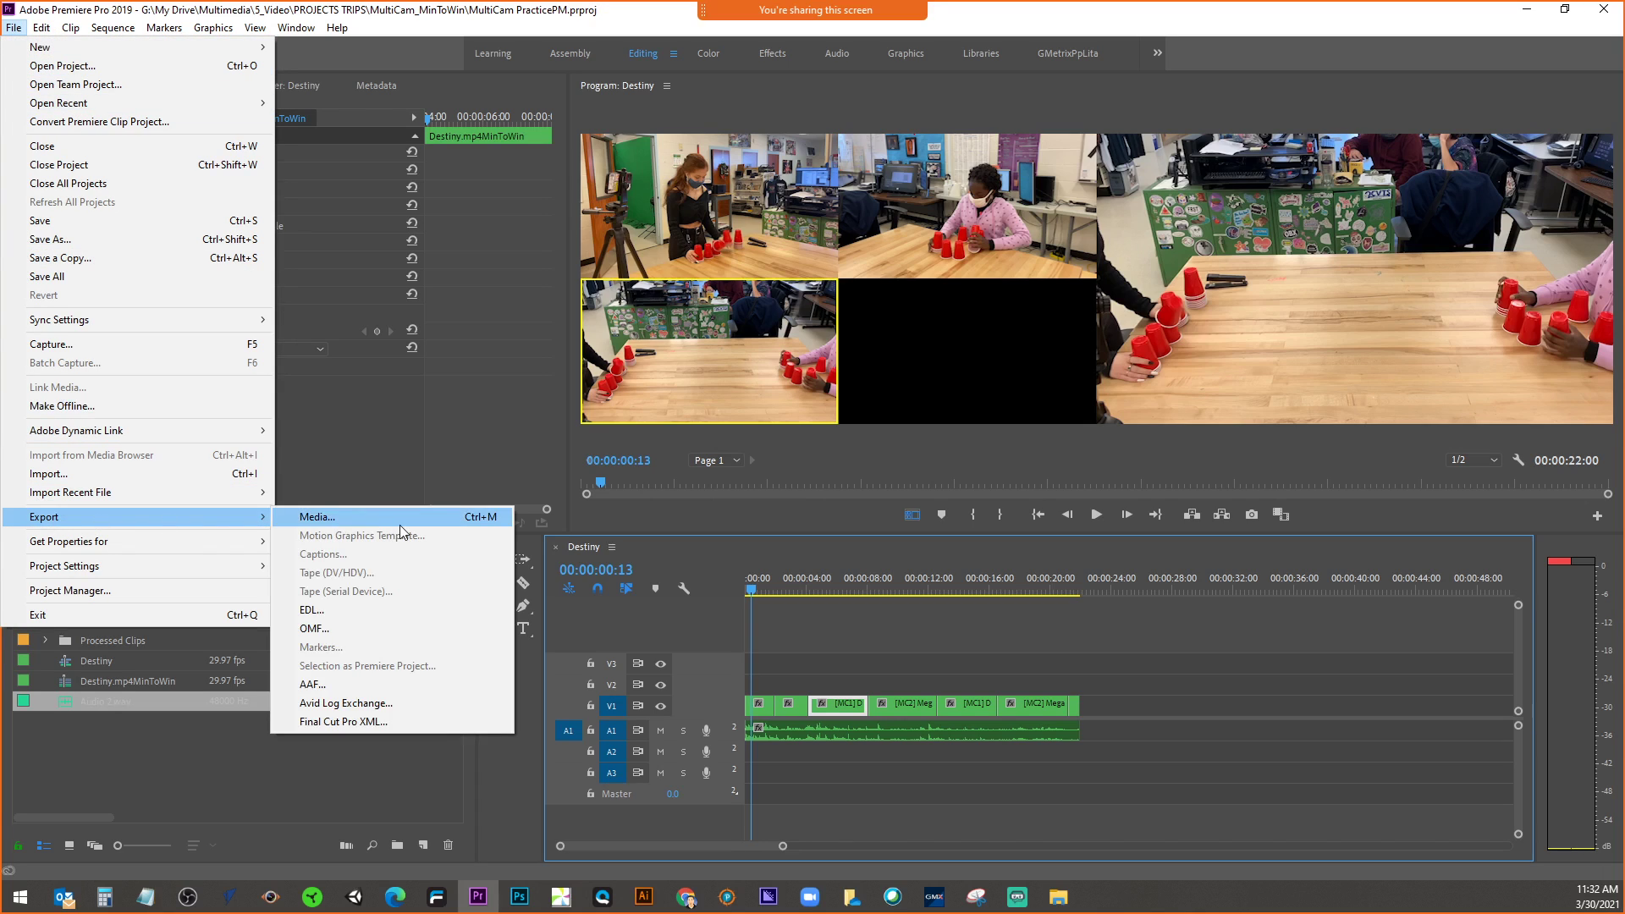
left_click(171, 755)
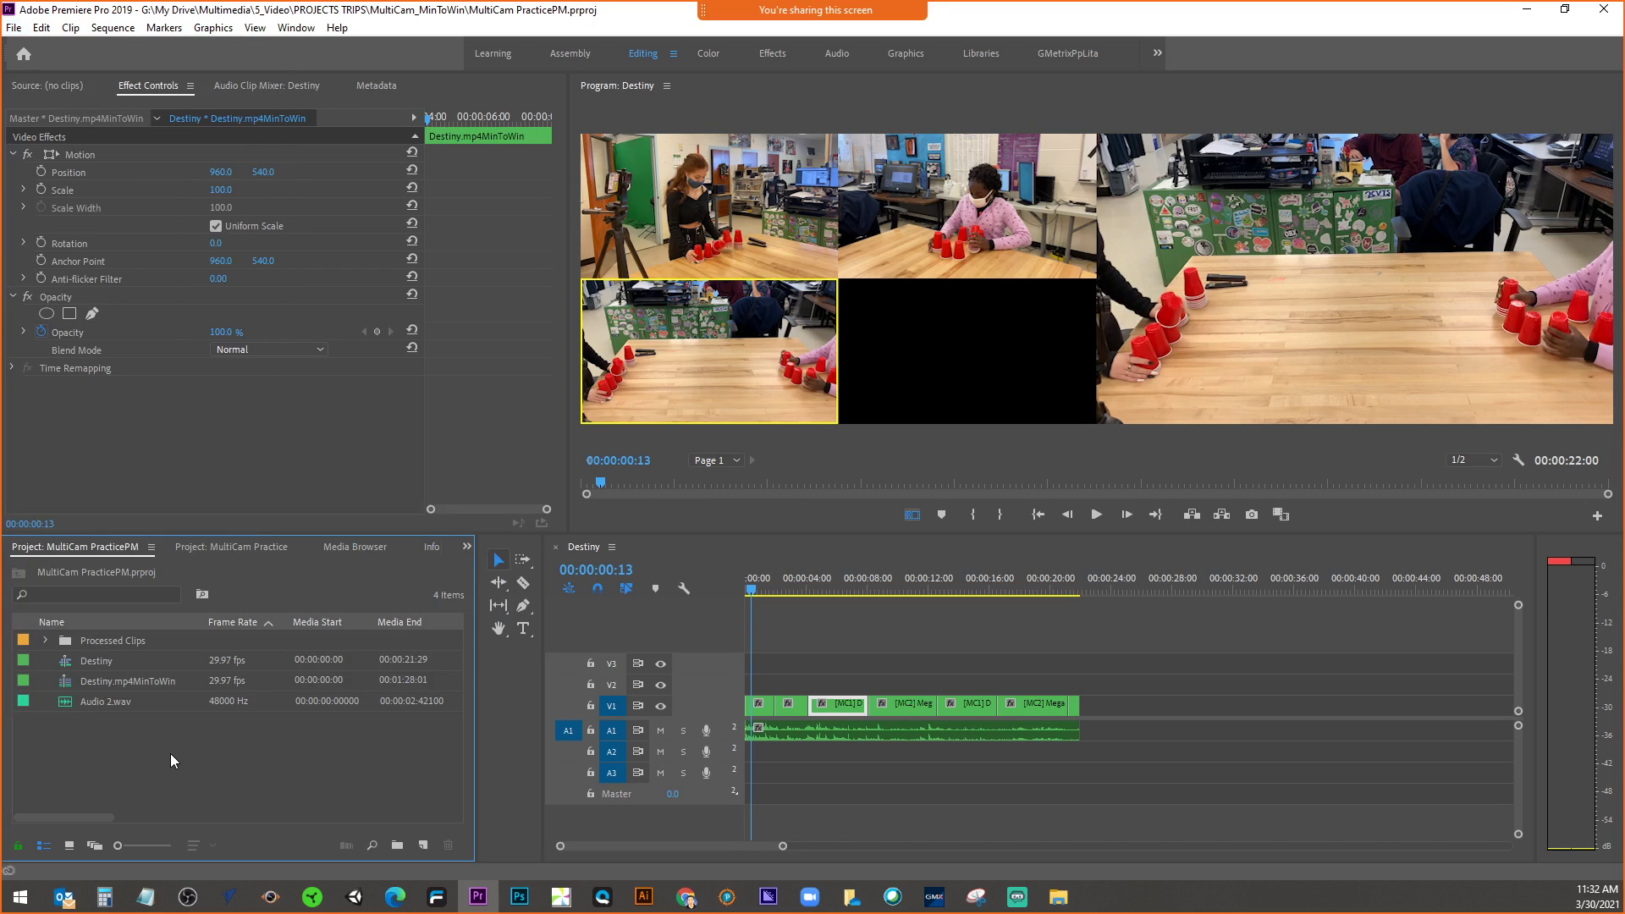
- Remove Audio 2.wav from the project and rename the sequence open in the timeline as MultiCamPracticePM
right_click(129, 708)
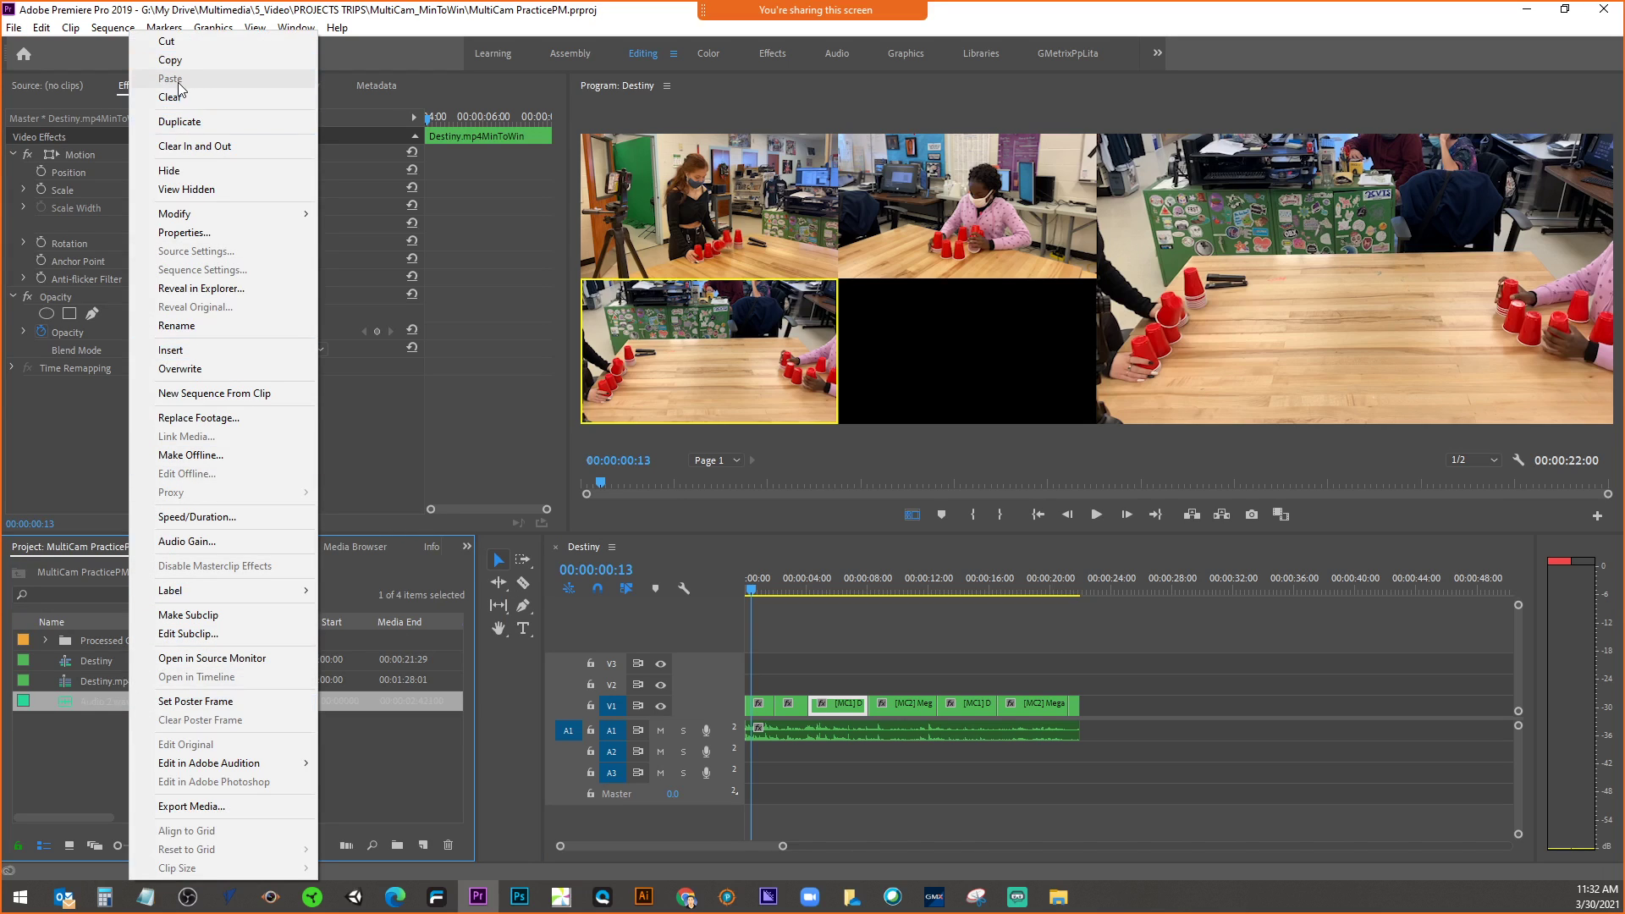
left_click(169, 96)
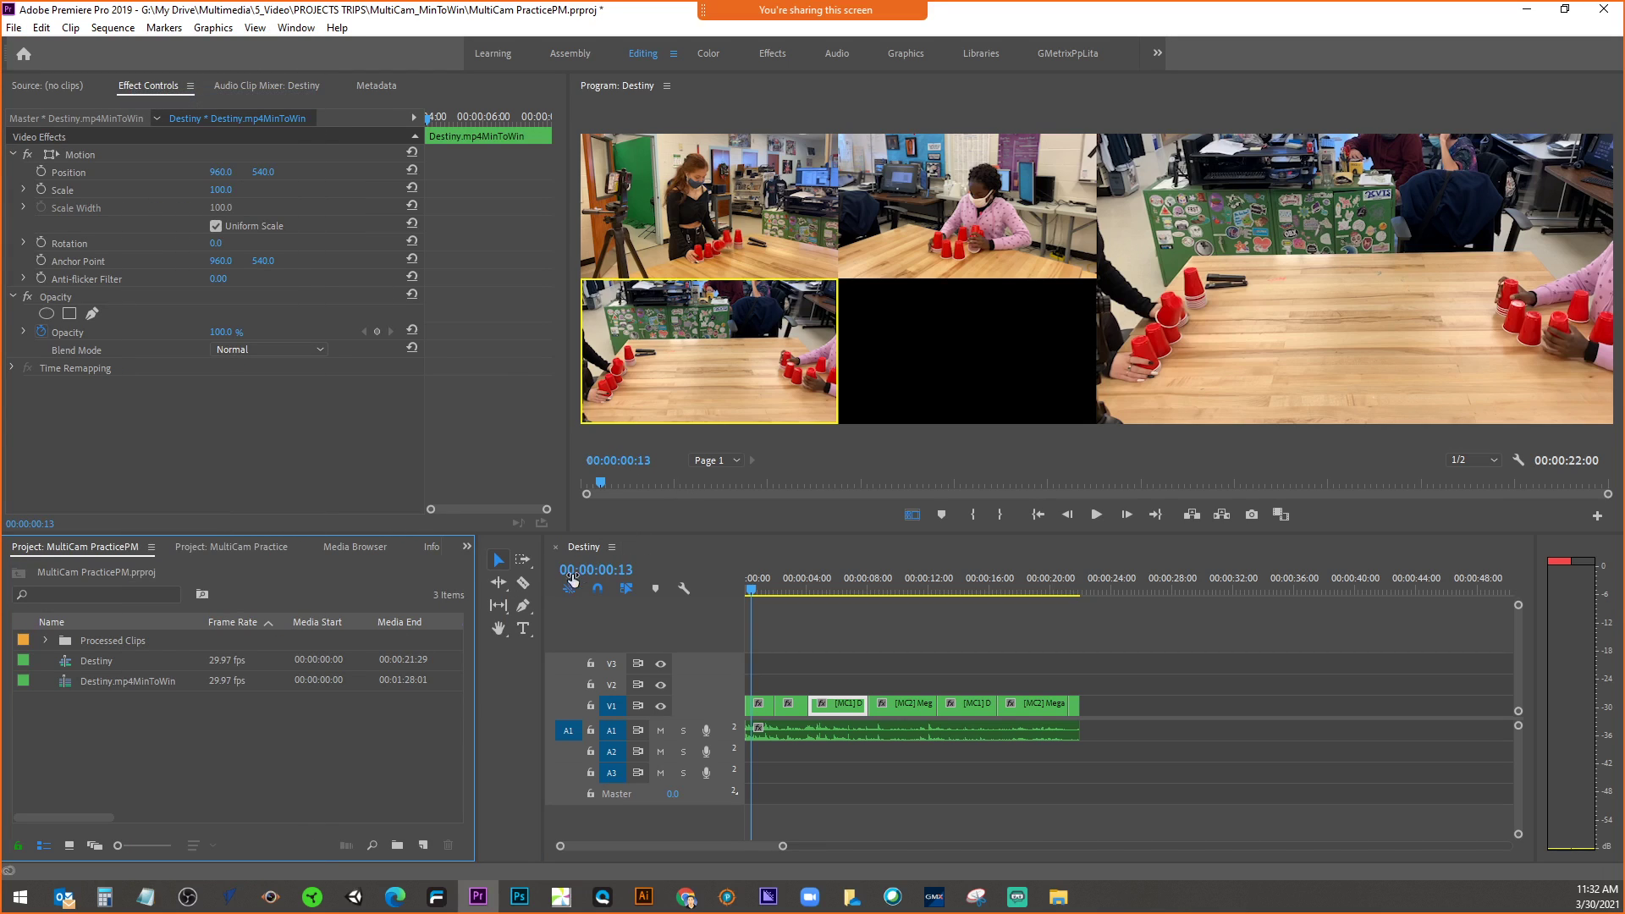
left_click(111, 666)
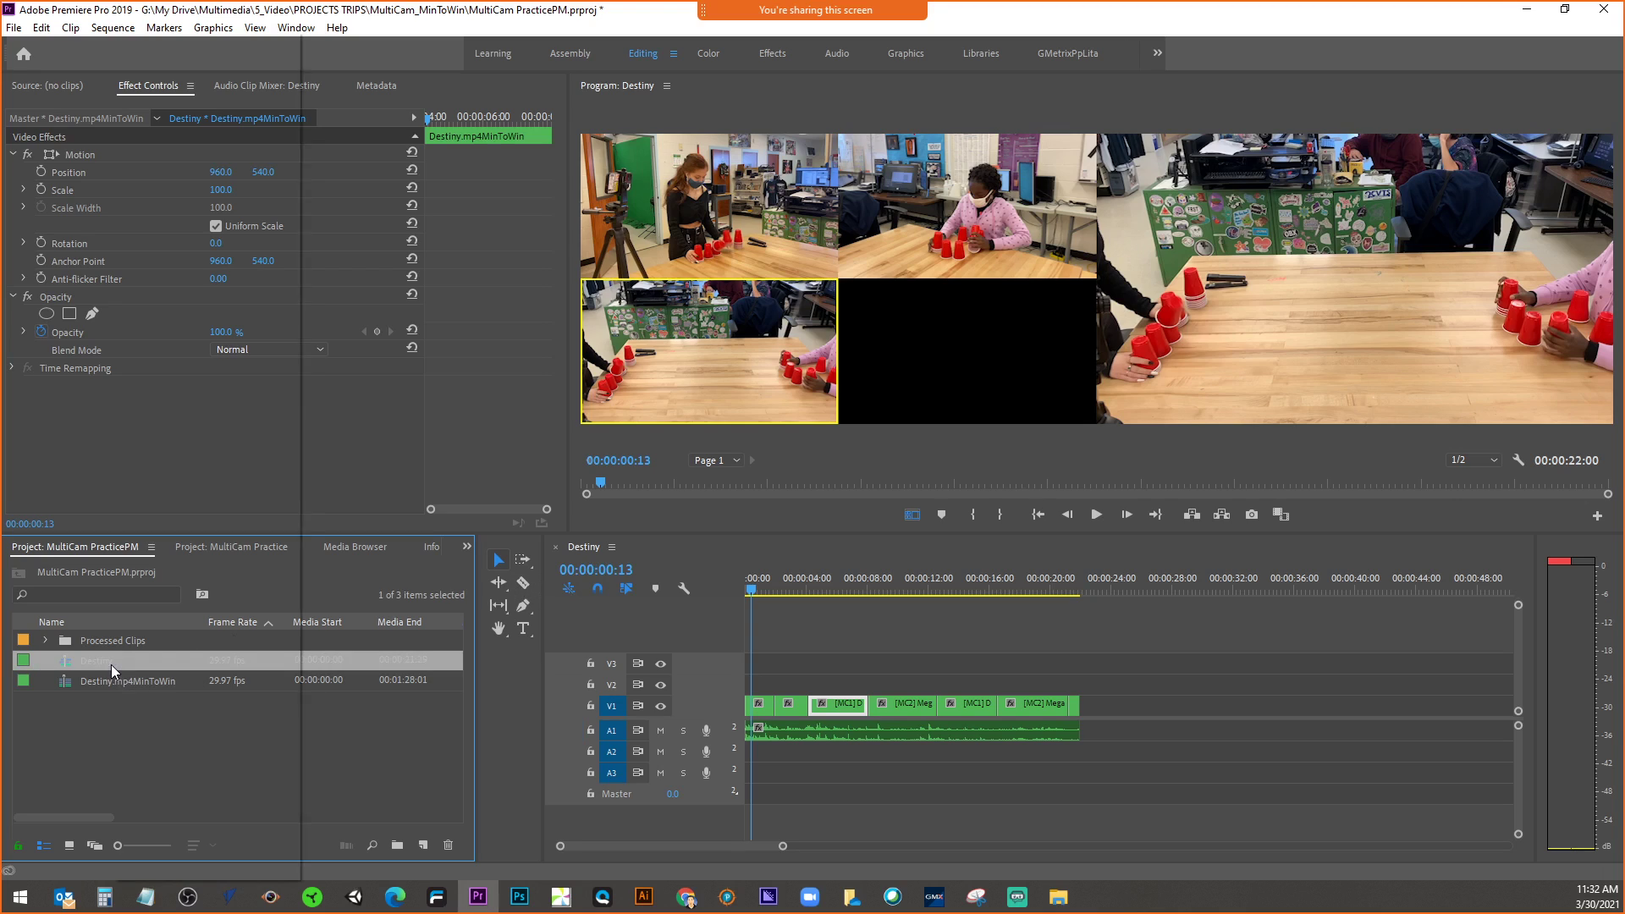
right_click(110, 664)
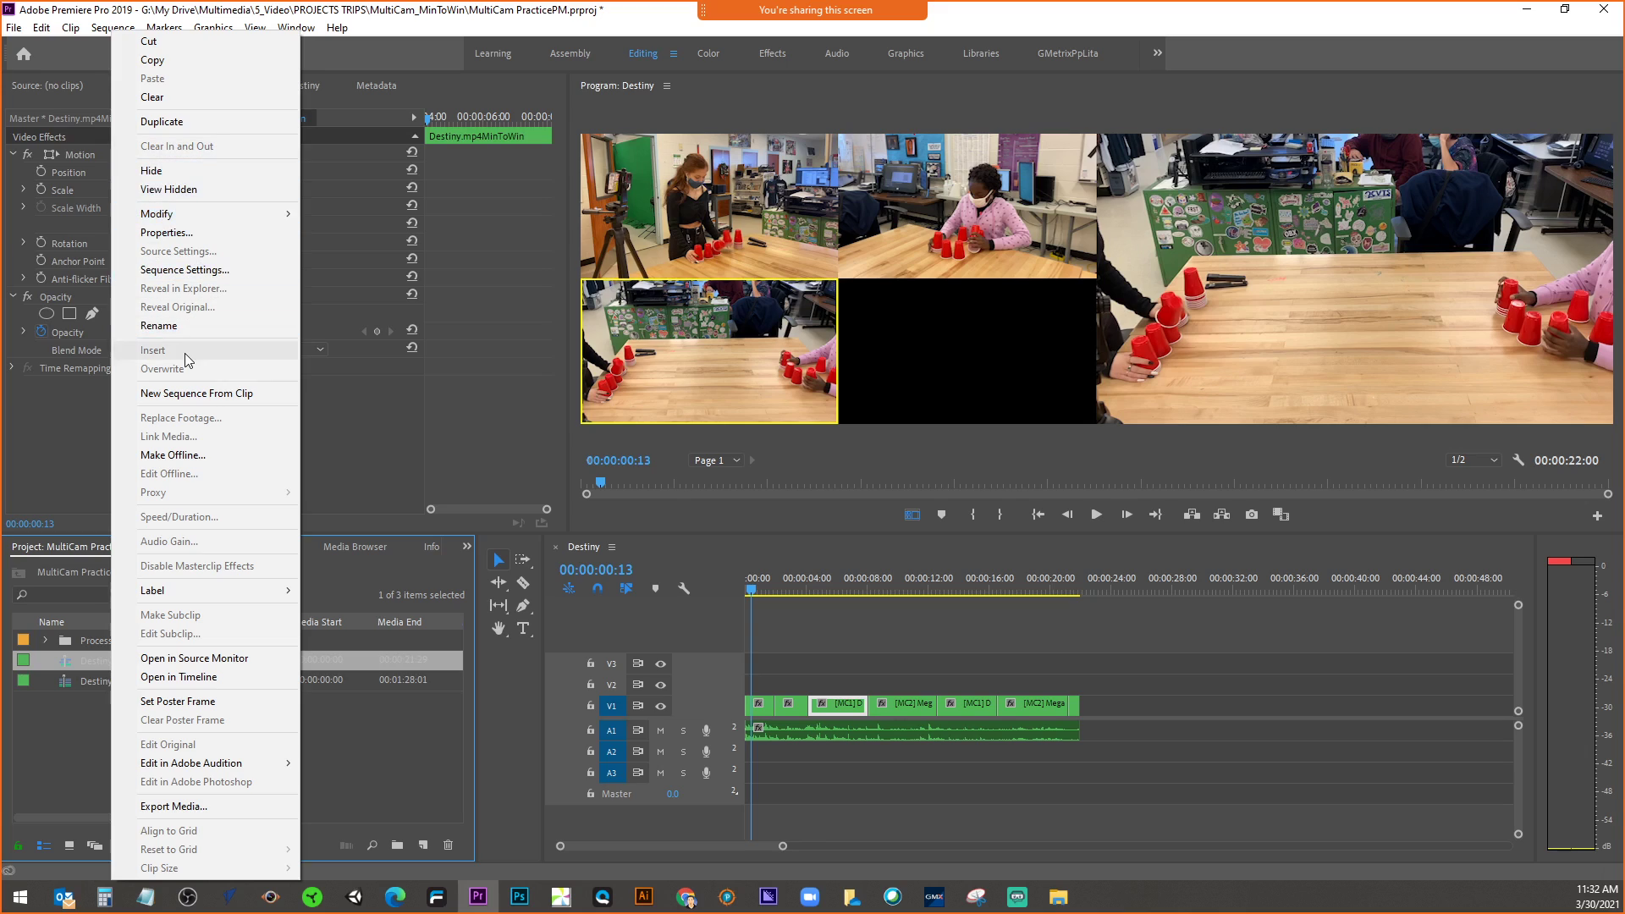
left_click(183, 328)
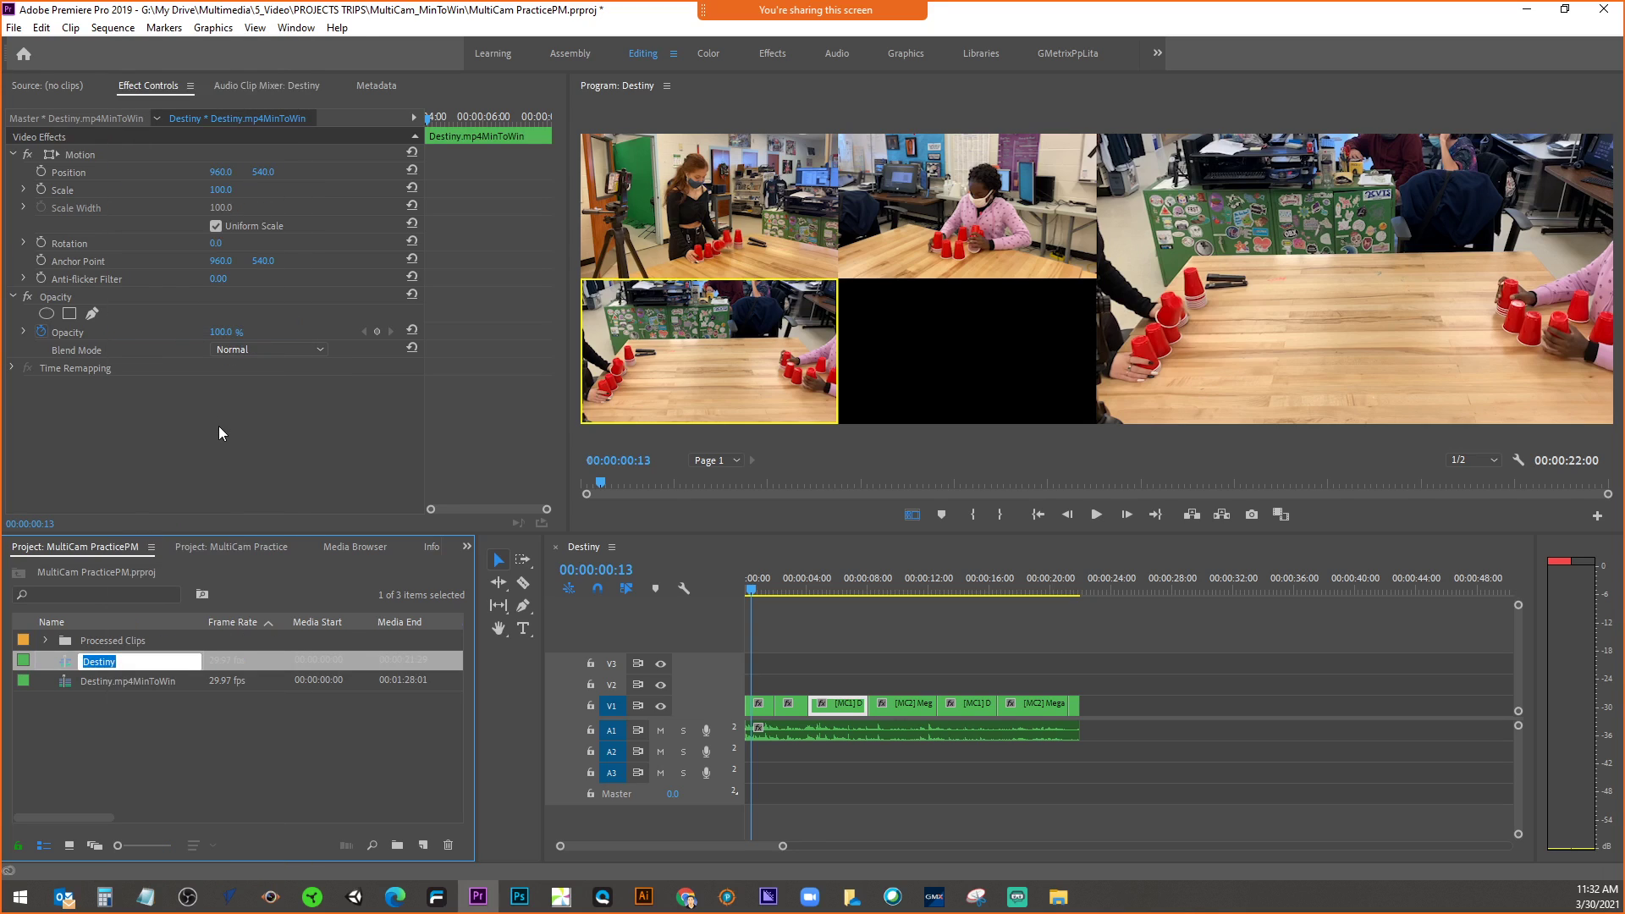
type("MultiCamPracticePM")
left_click(165, 700)
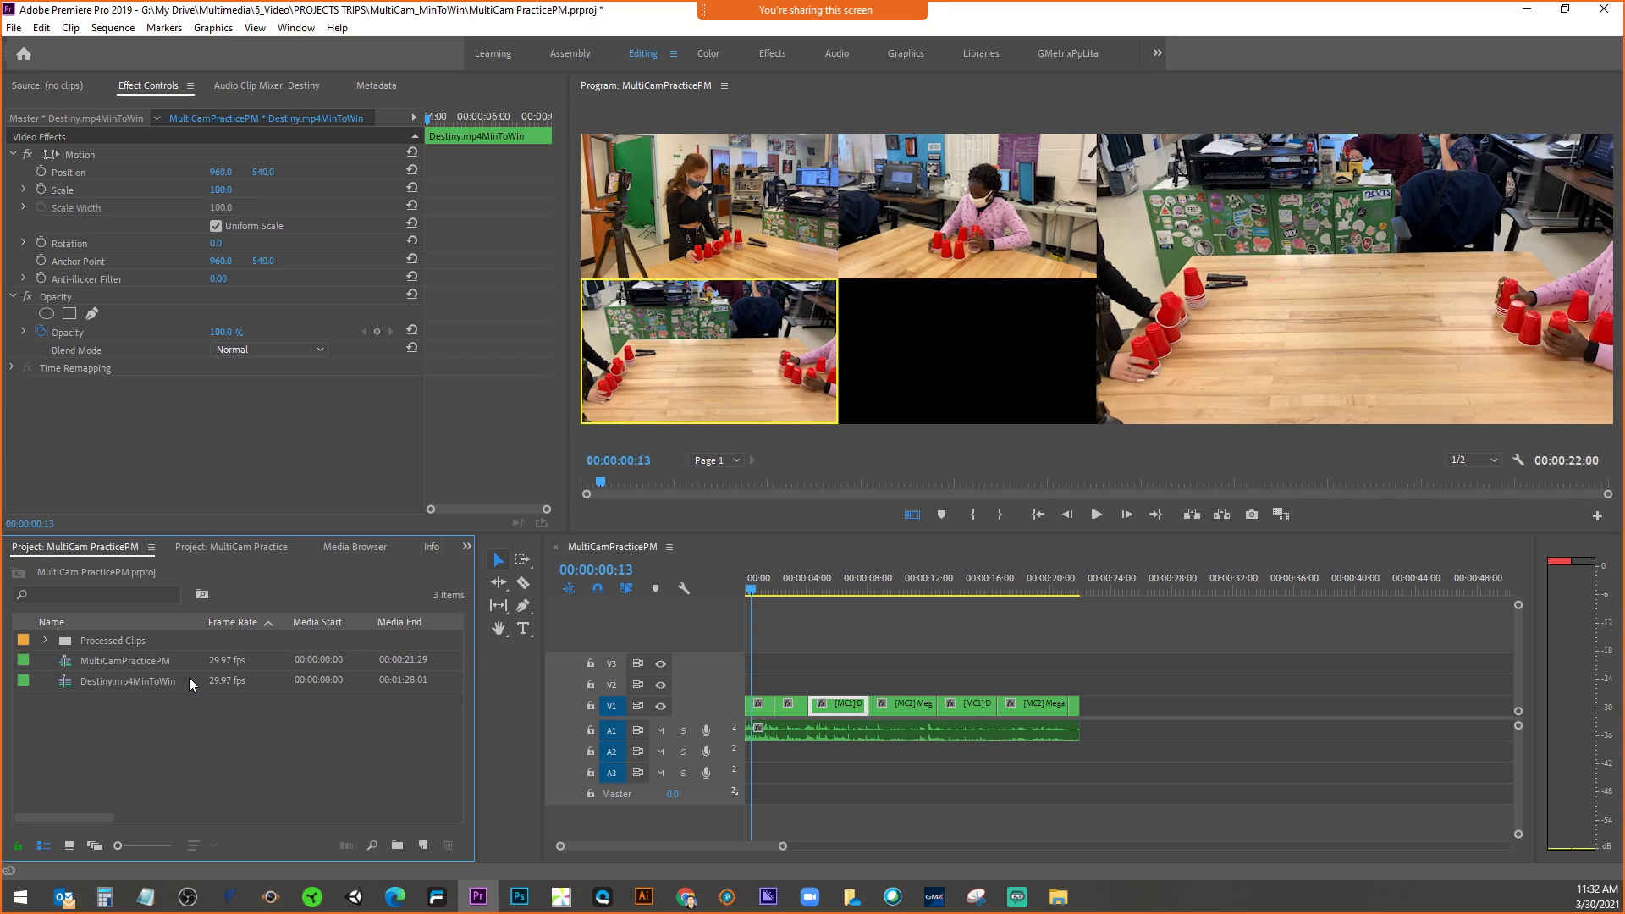
- Queue the MultiCamPracticePM sequence for H.264 export in Media Encoder, with maximum render quality and the entire sequence as source range
right_click(160, 663)
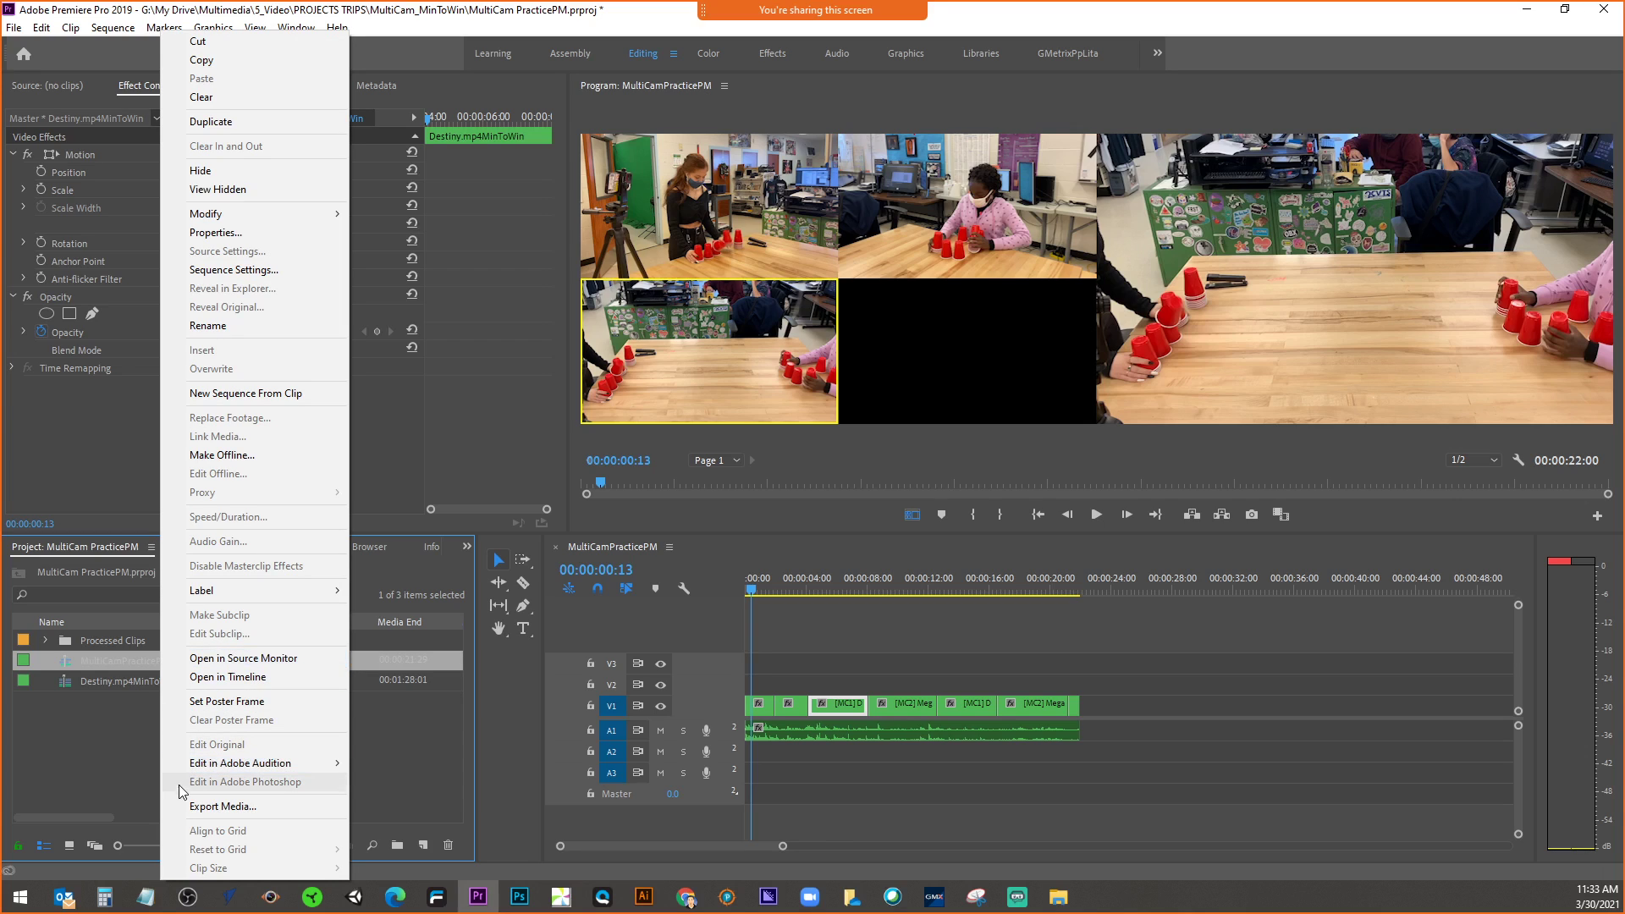
left_click(211, 807)
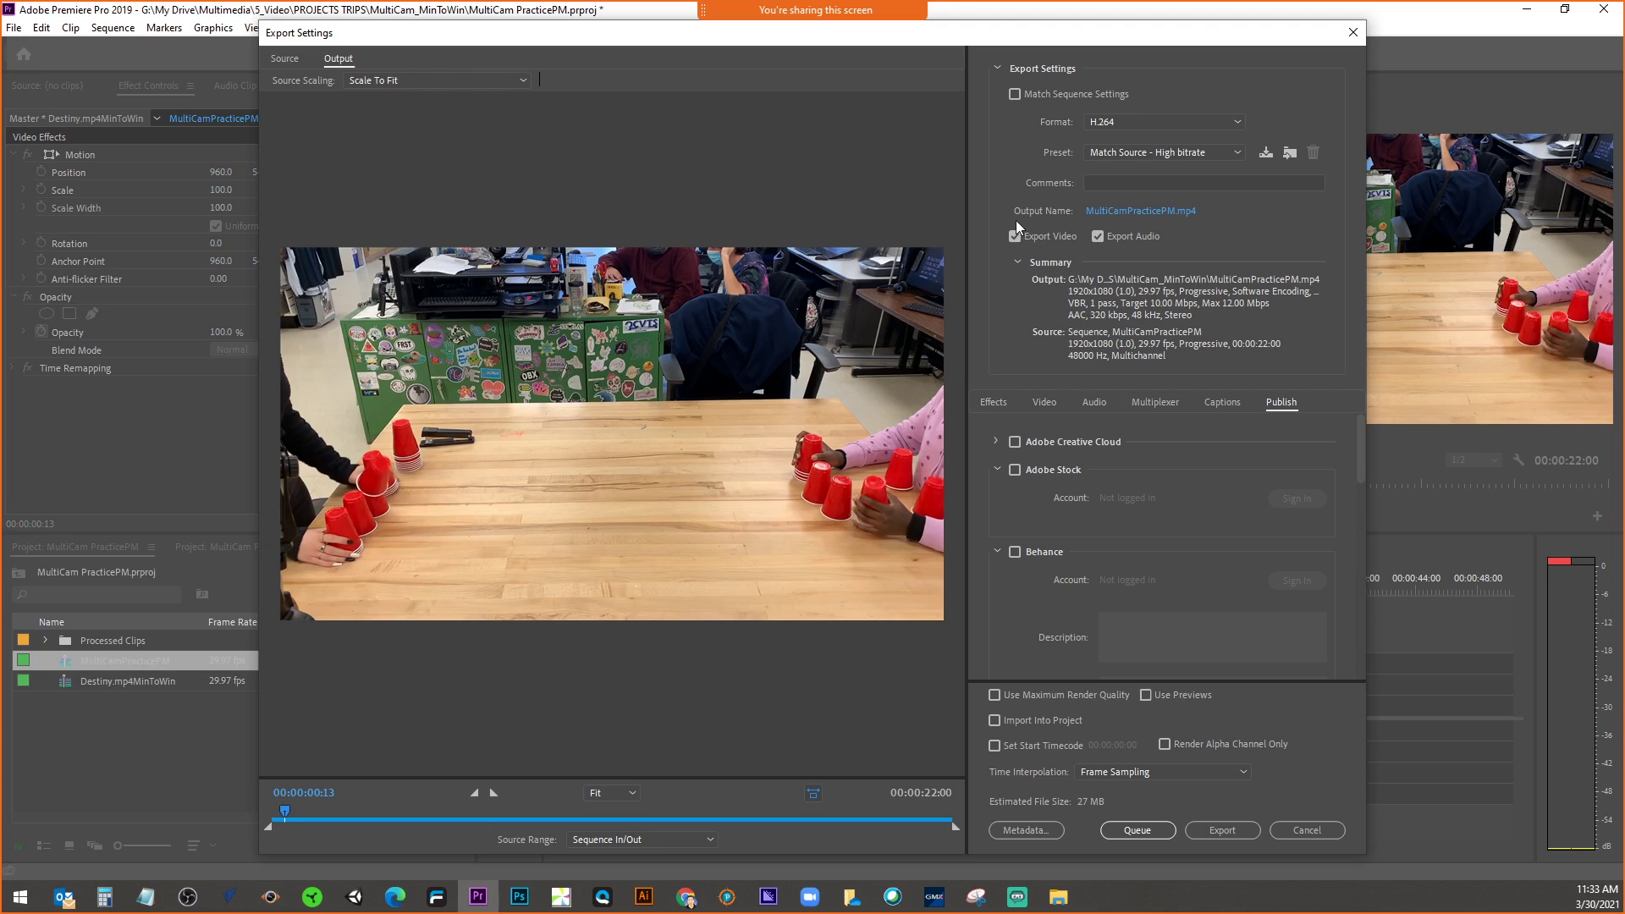
scroll(1110, 550, "down", 3)
left_click(994, 695)
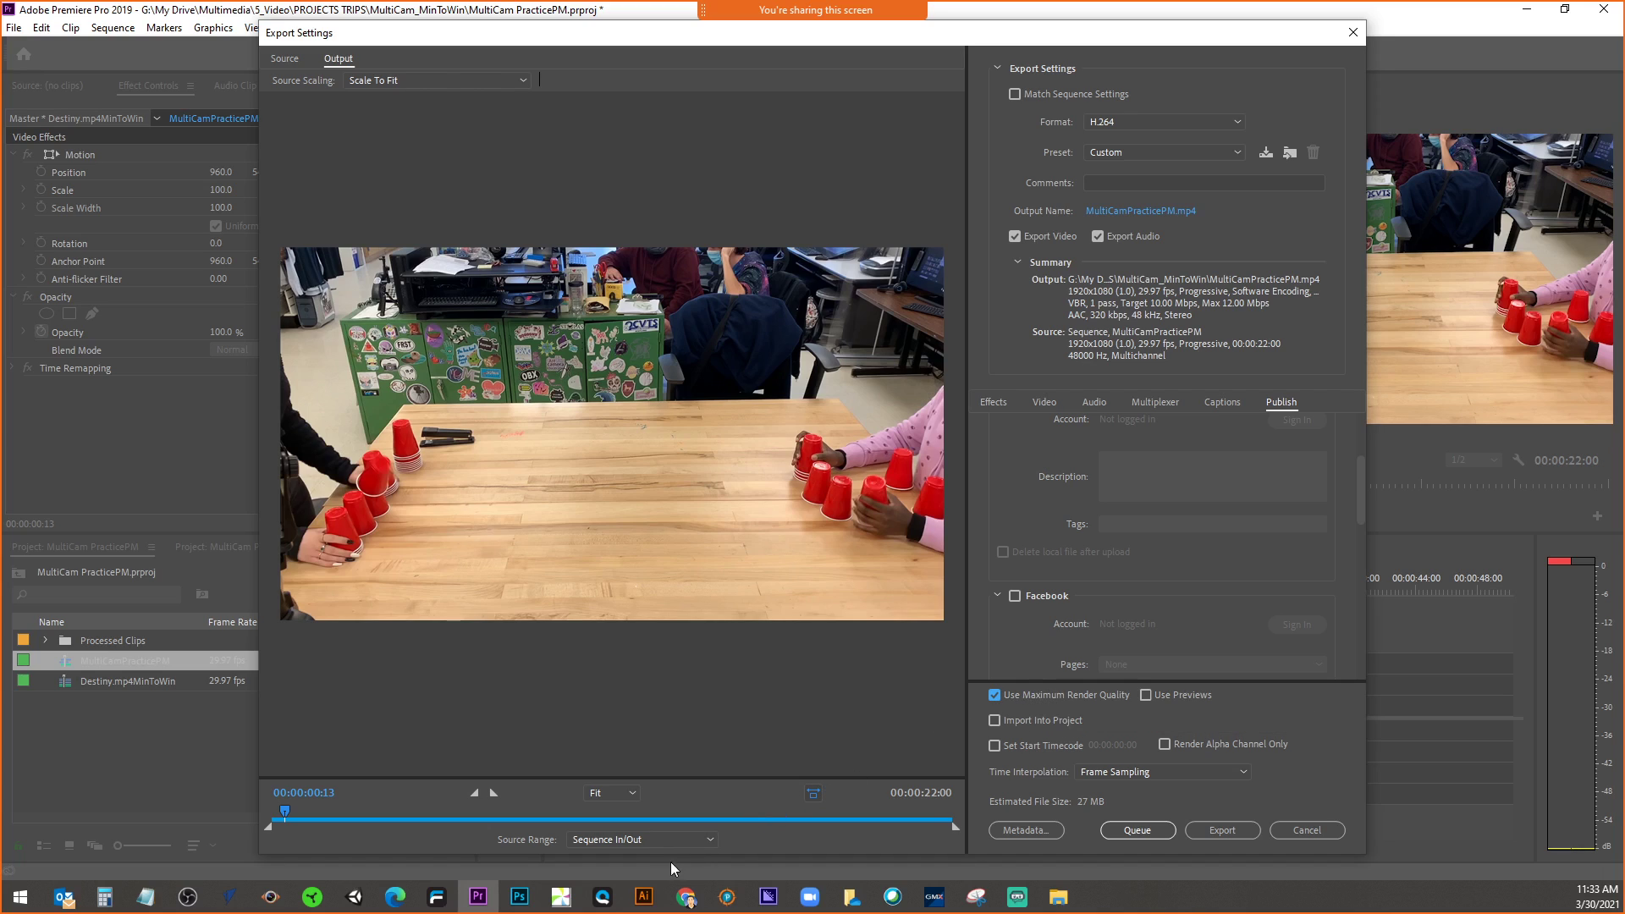
left_click(664, 841)
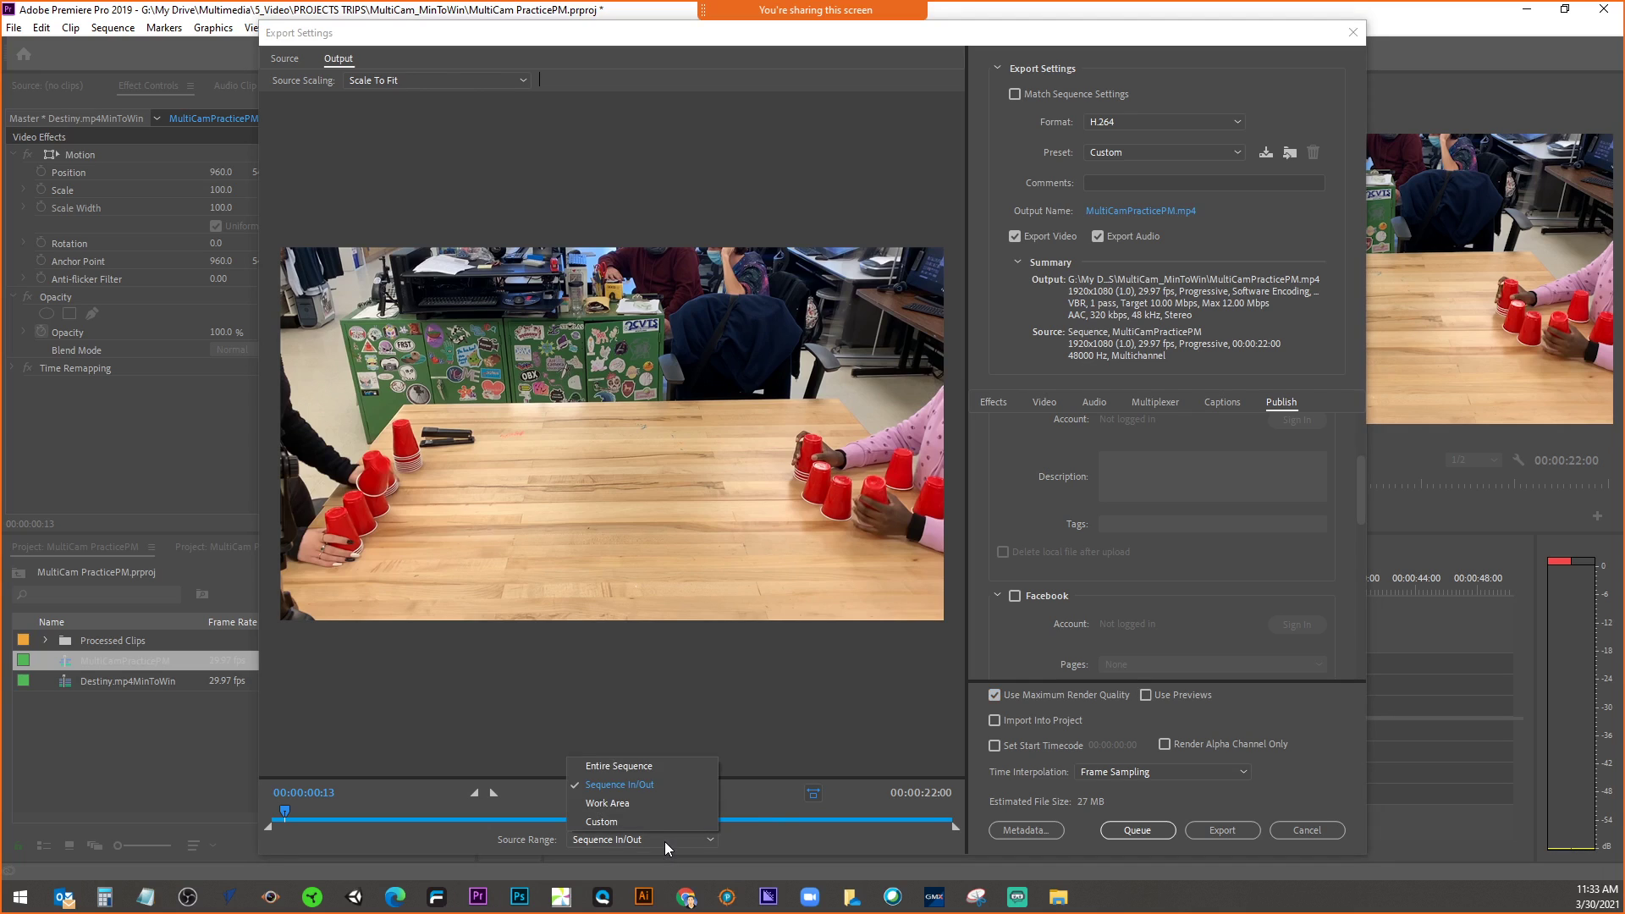
left_click(672, 767)
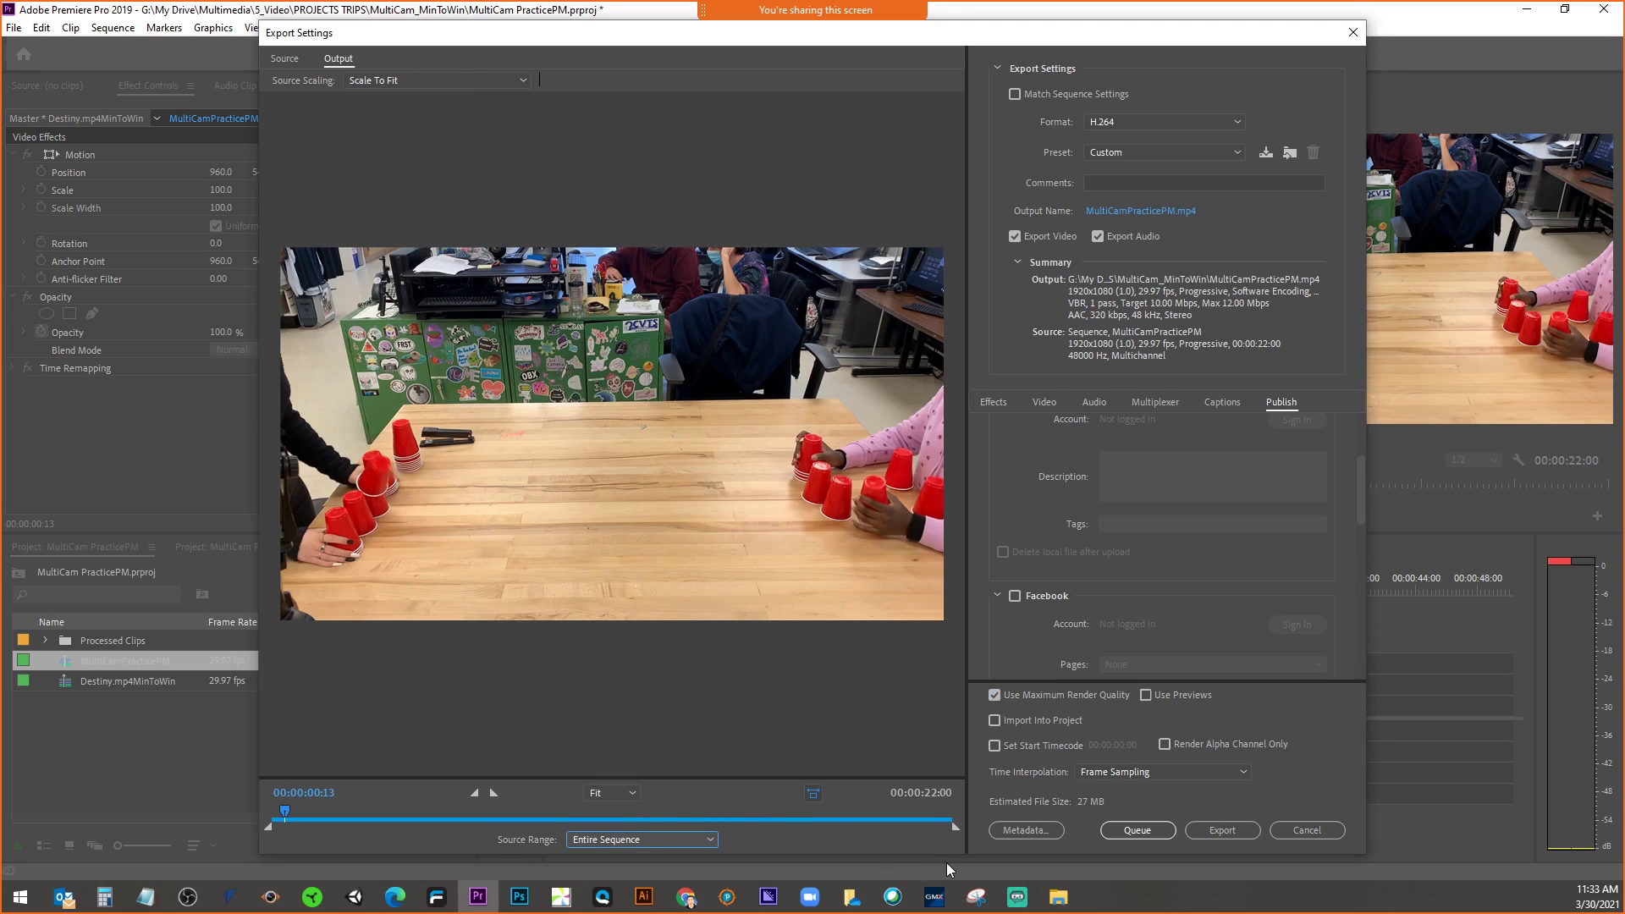
left_click(1125, 835)
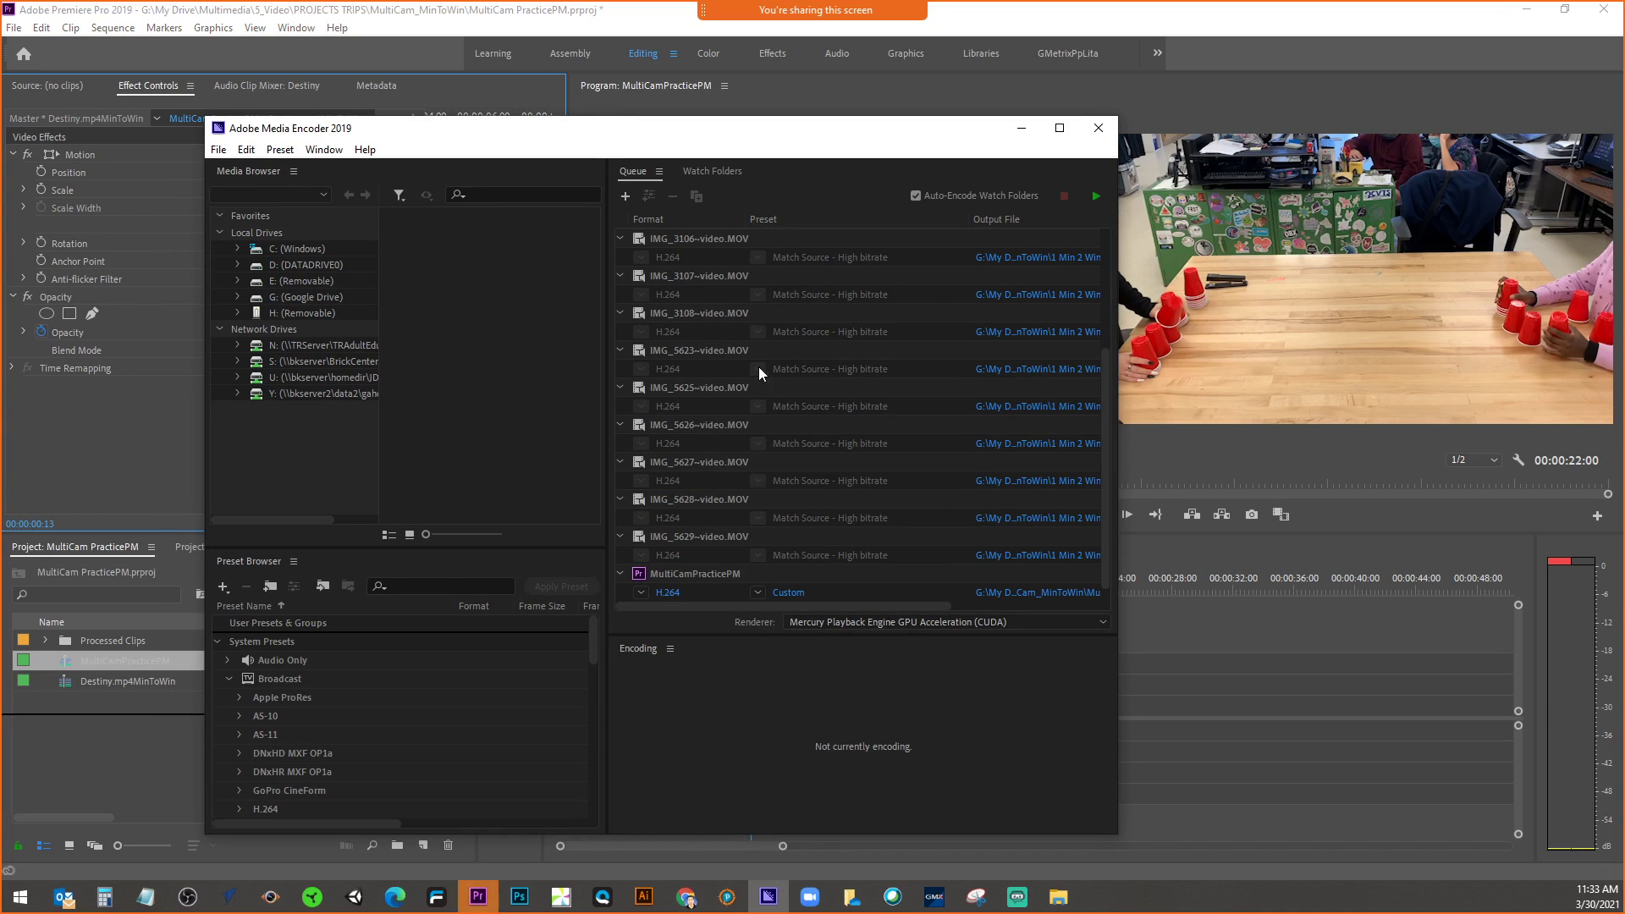
- Reposition and widen the Media Encoder window, and start encoding the queued MultiCamPracticePM export
left_click_drag(745, 144, 720, 111)
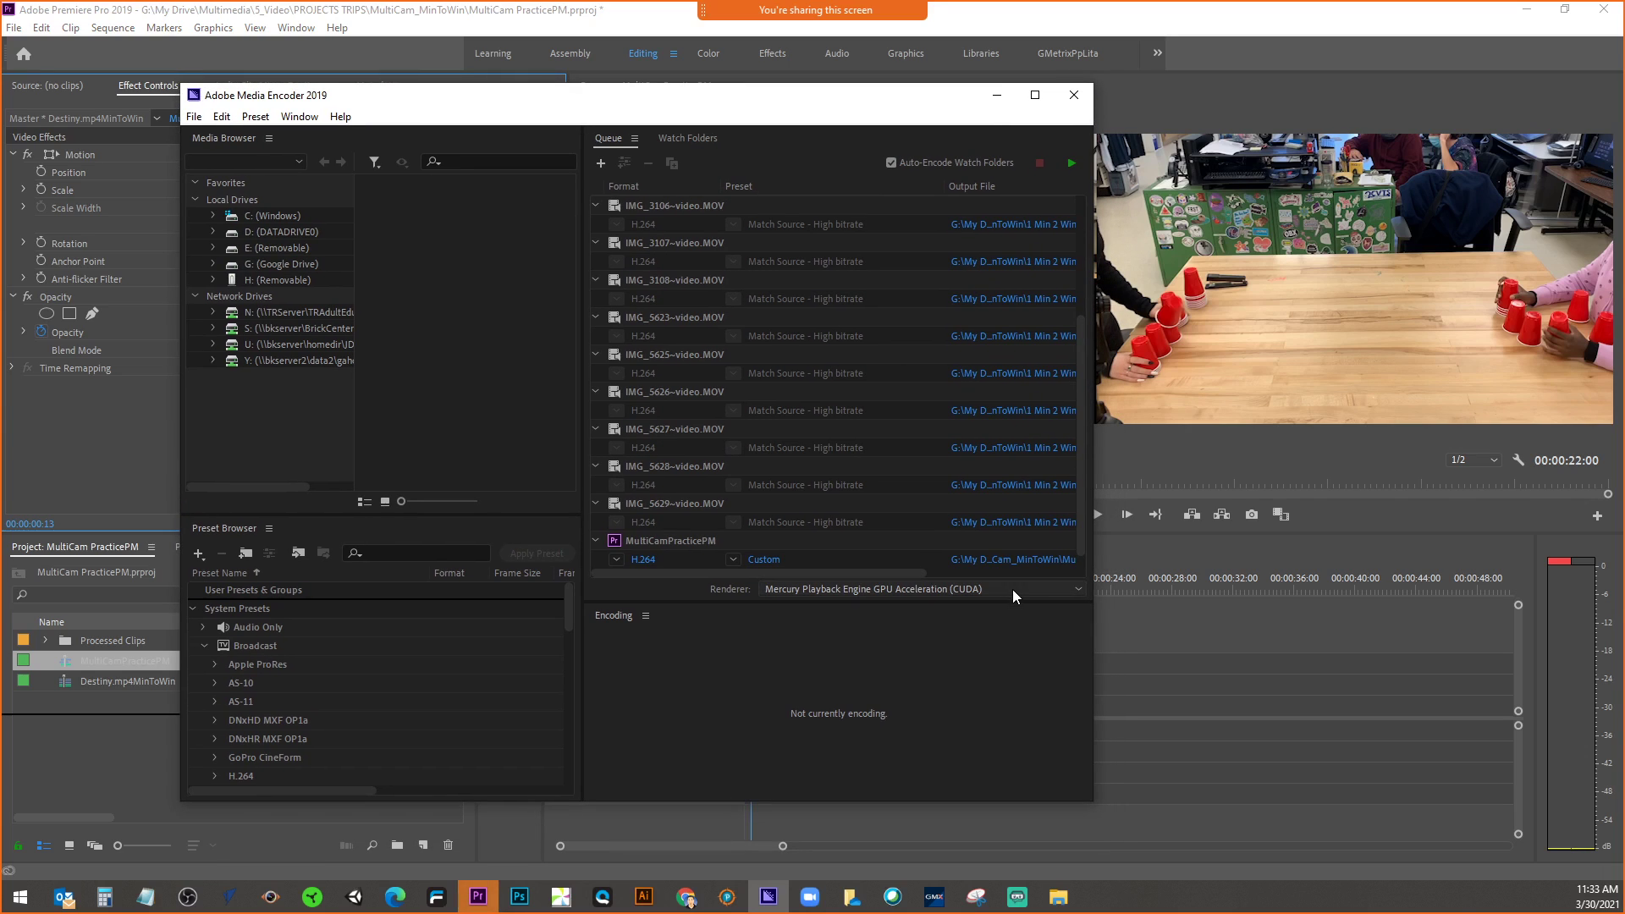
left_click_drag(1098, 807, 1174, 812)
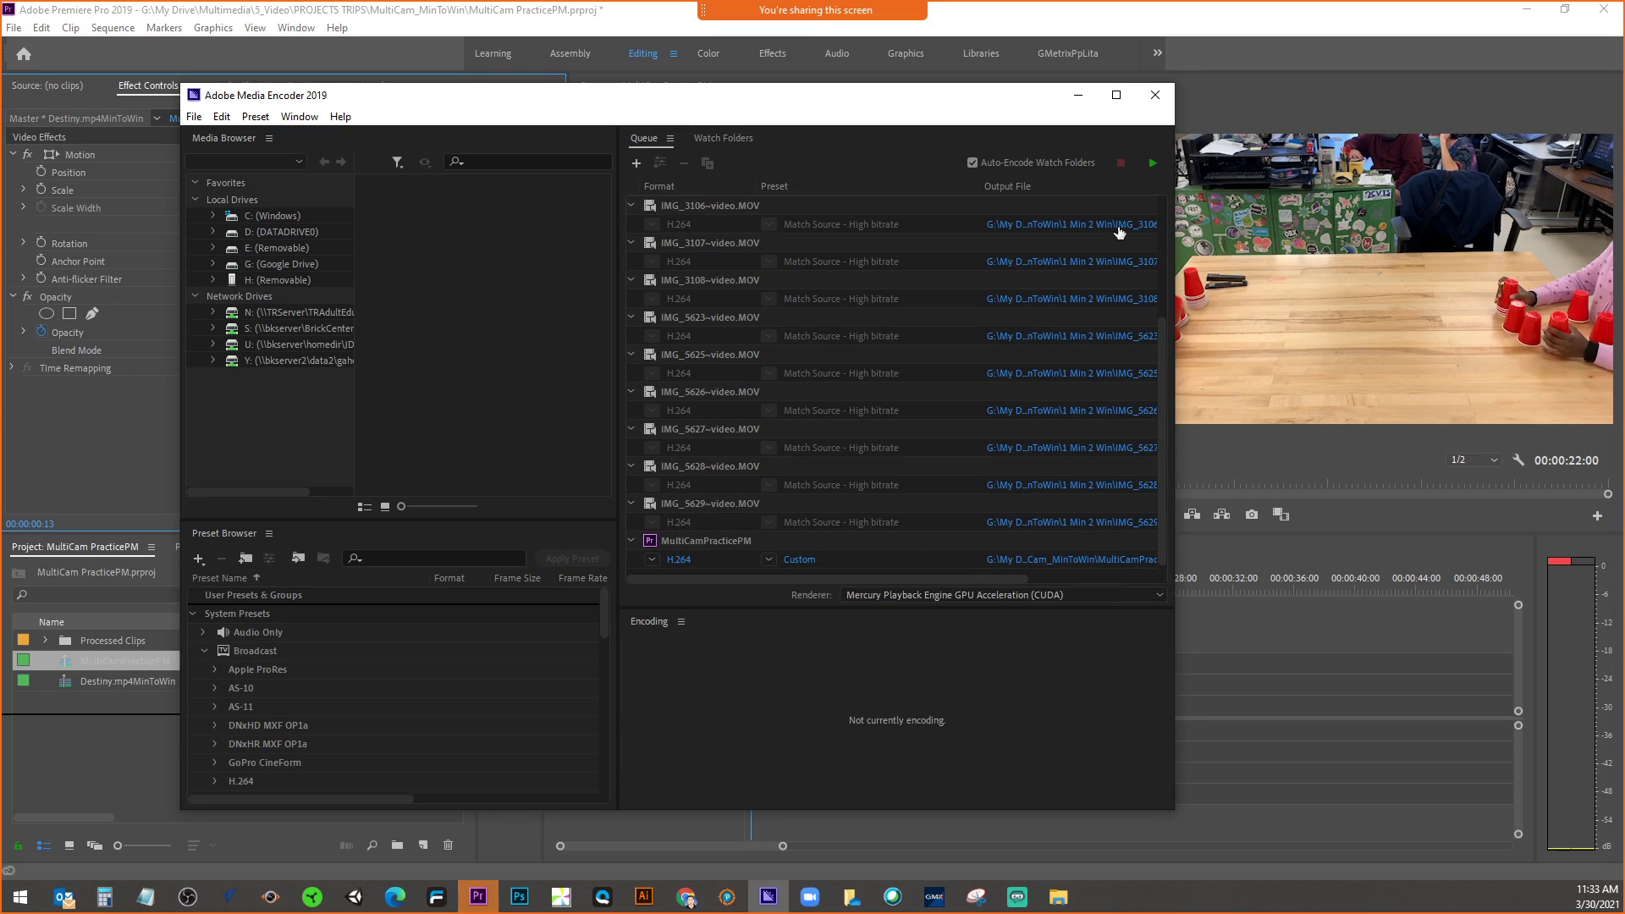
left_click(1153, 172)
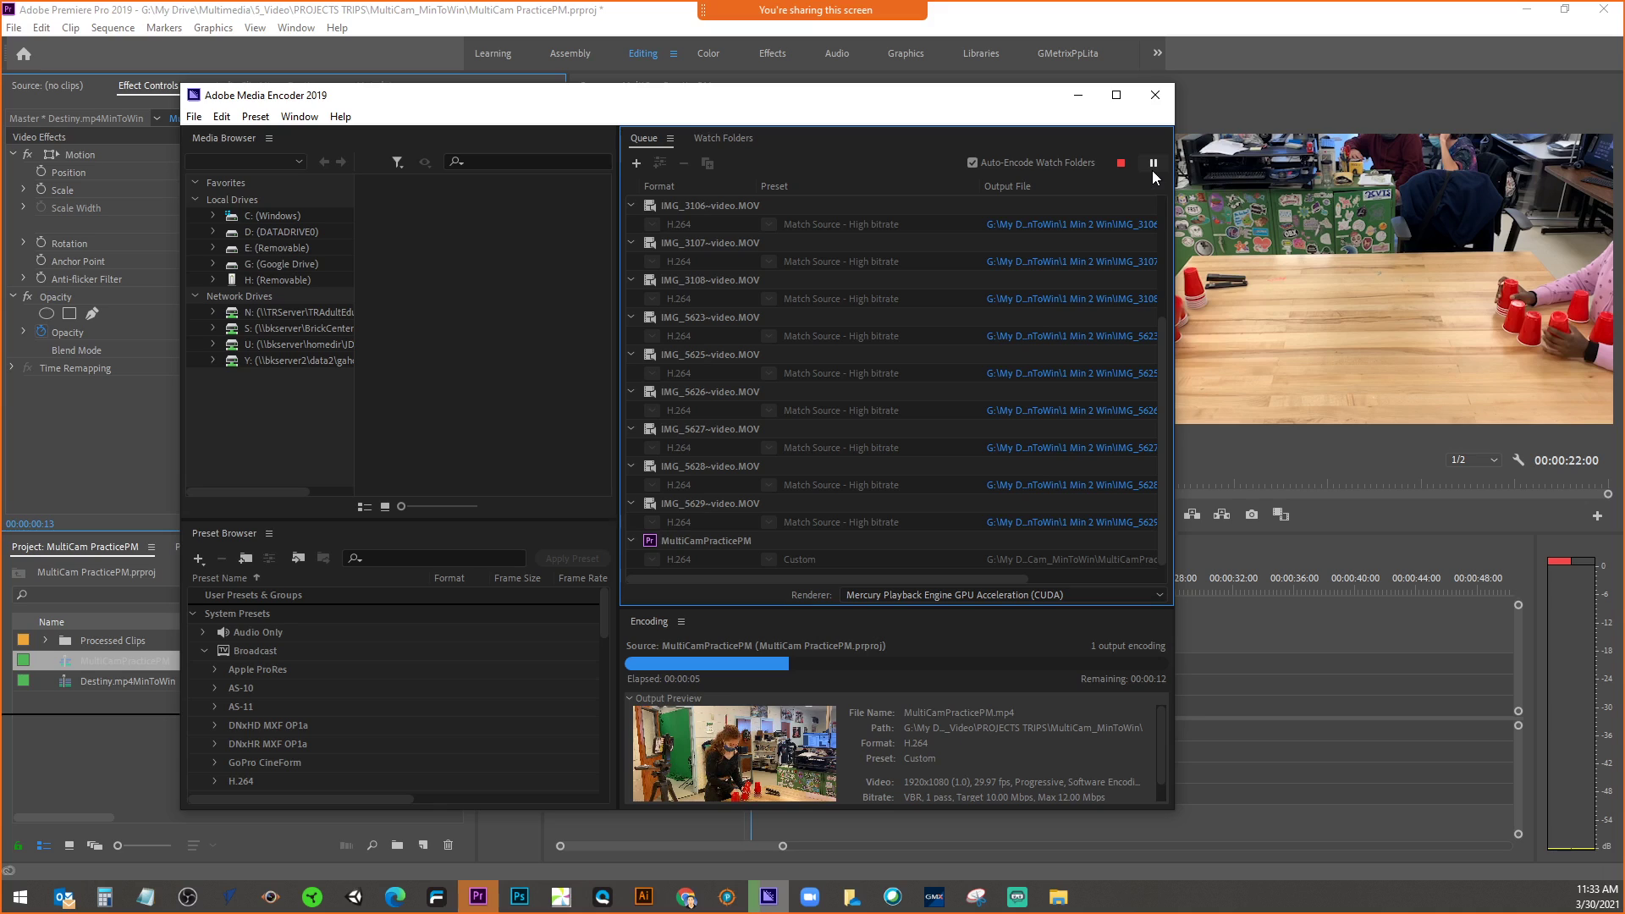
- Switch back to Premiere Pro and close the open projects, saving the changes to MultiCam Practice.prproj
left_click(1294, 88)
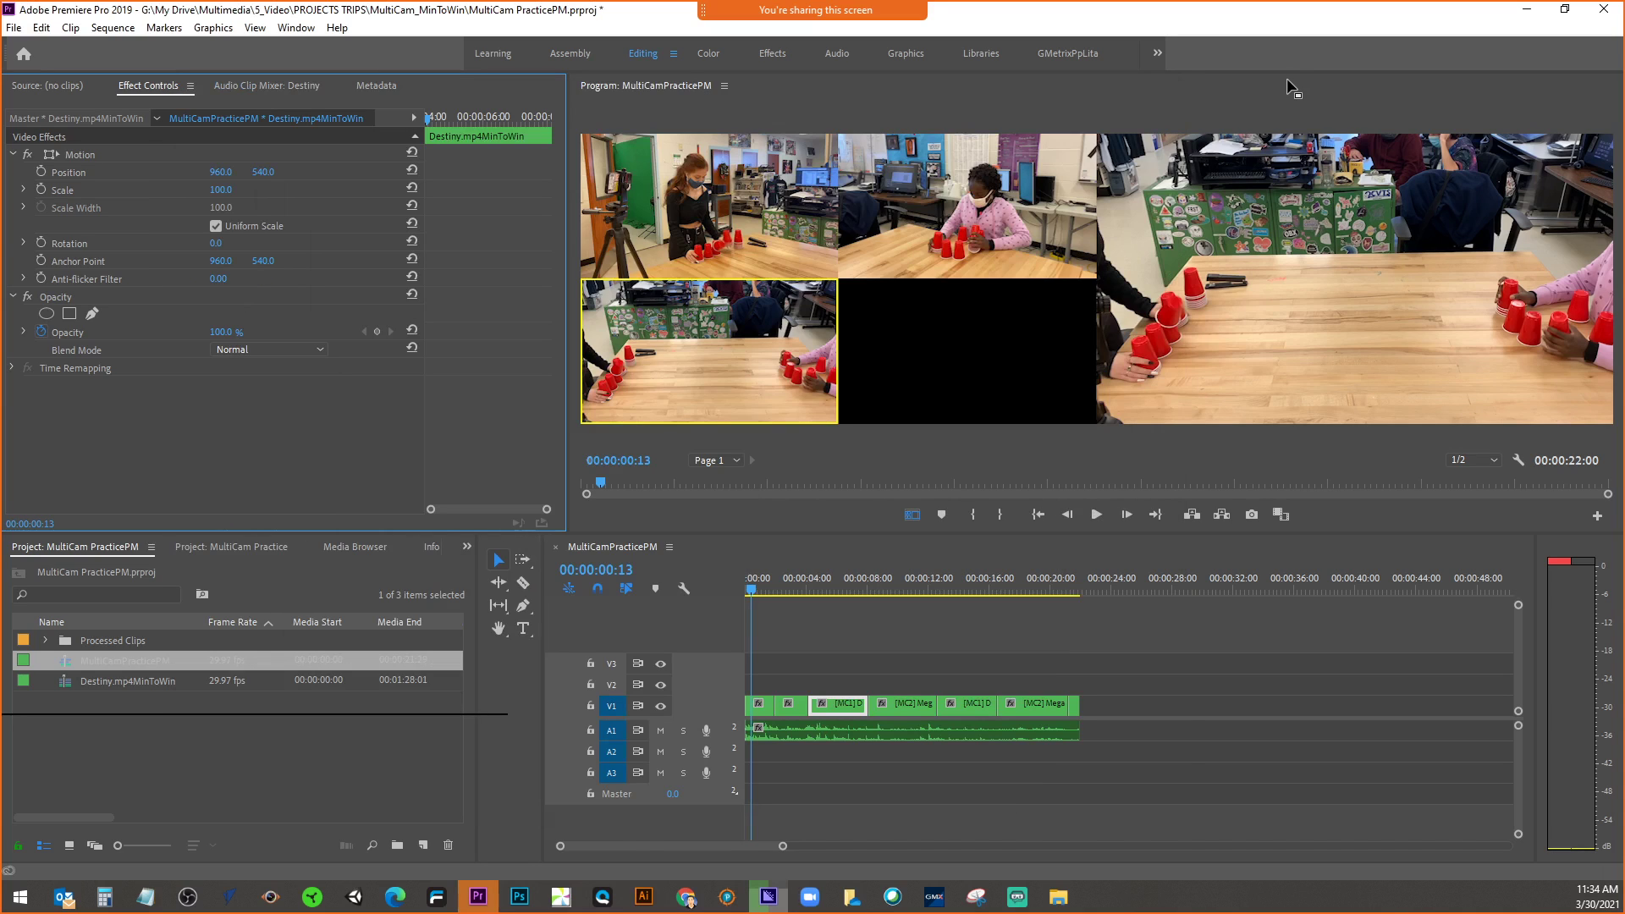
left_click(14, 28)
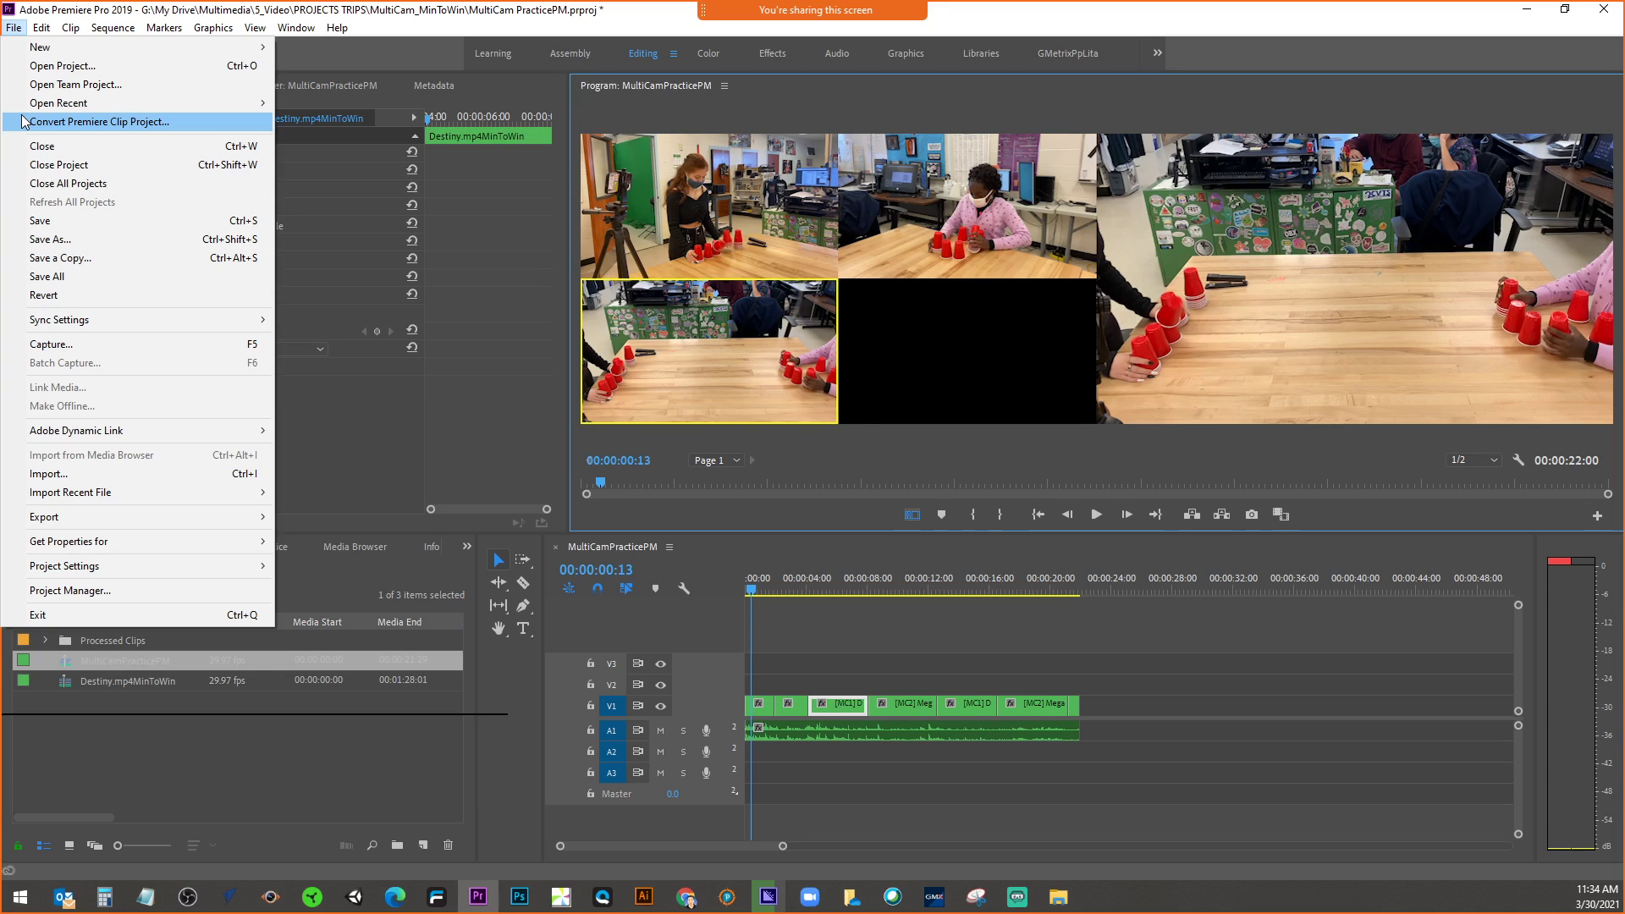
left_click(59, 164)
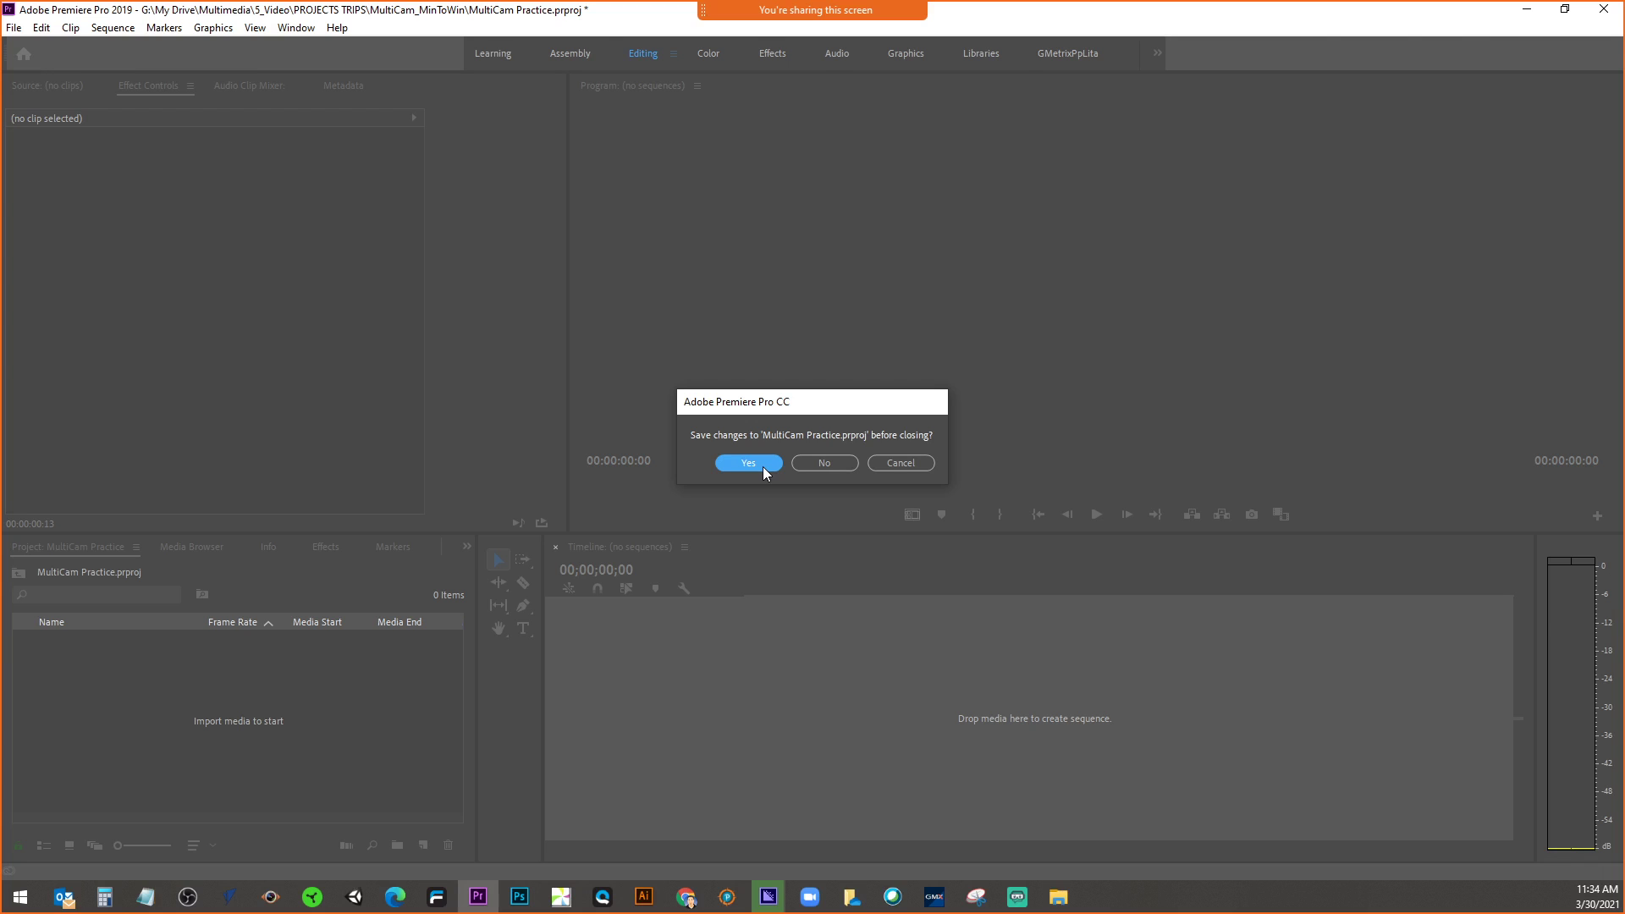
left_click(749, 463)
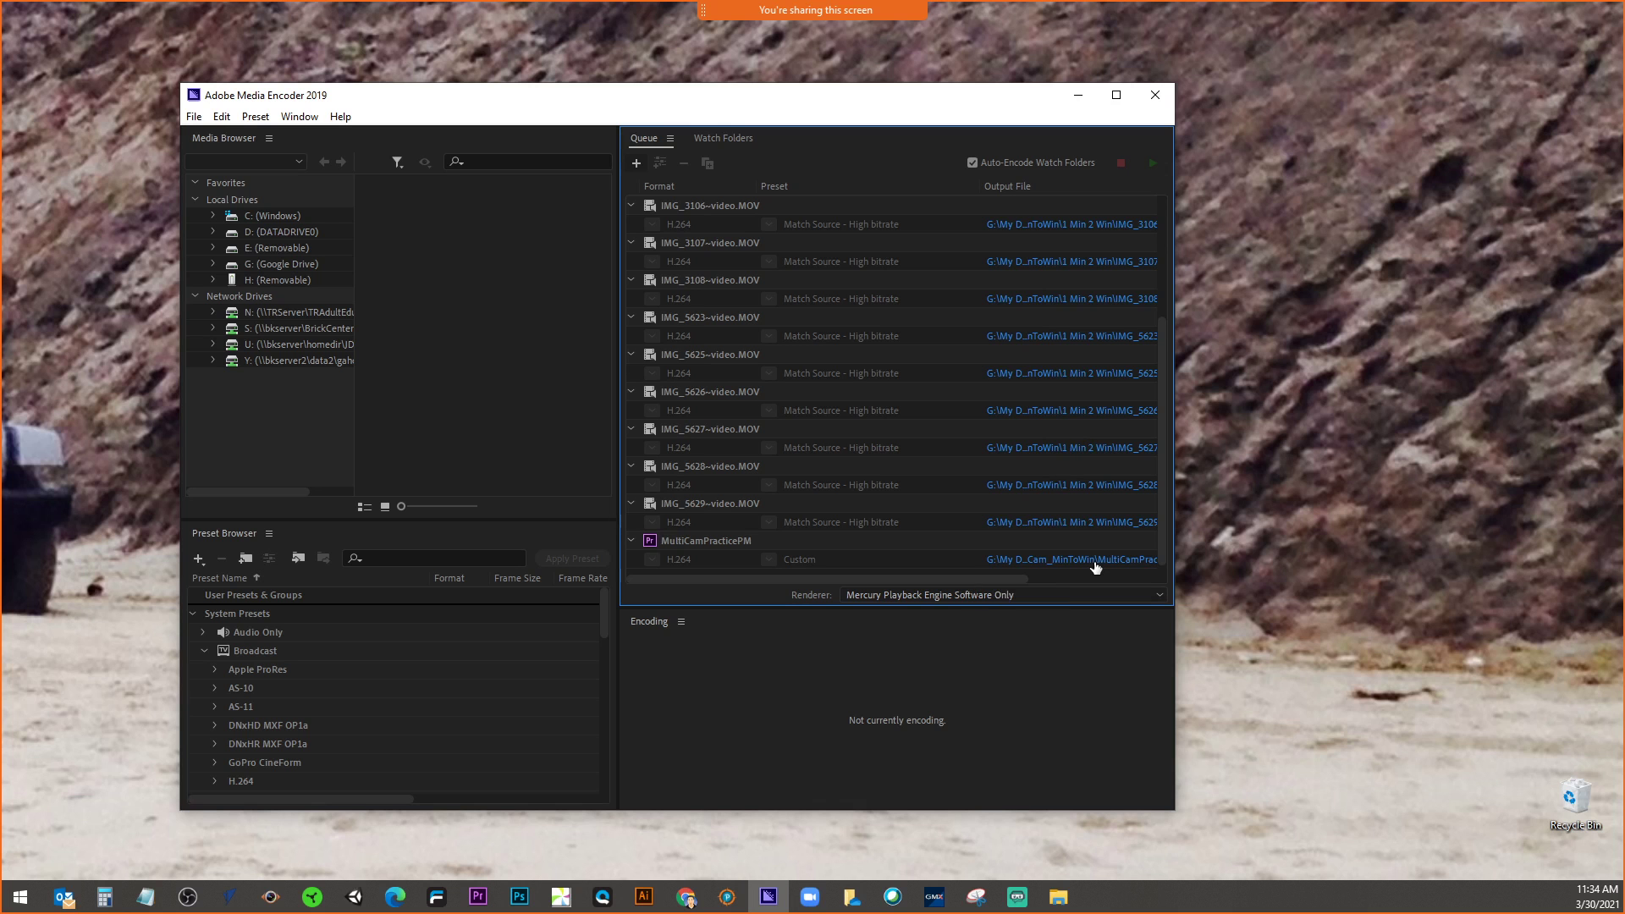
- Open the export's output folder from Media Encoder, play the MultiCamPracticePM MP4 through to its end, and close the player
scroll(1062, 525, "down", 1)
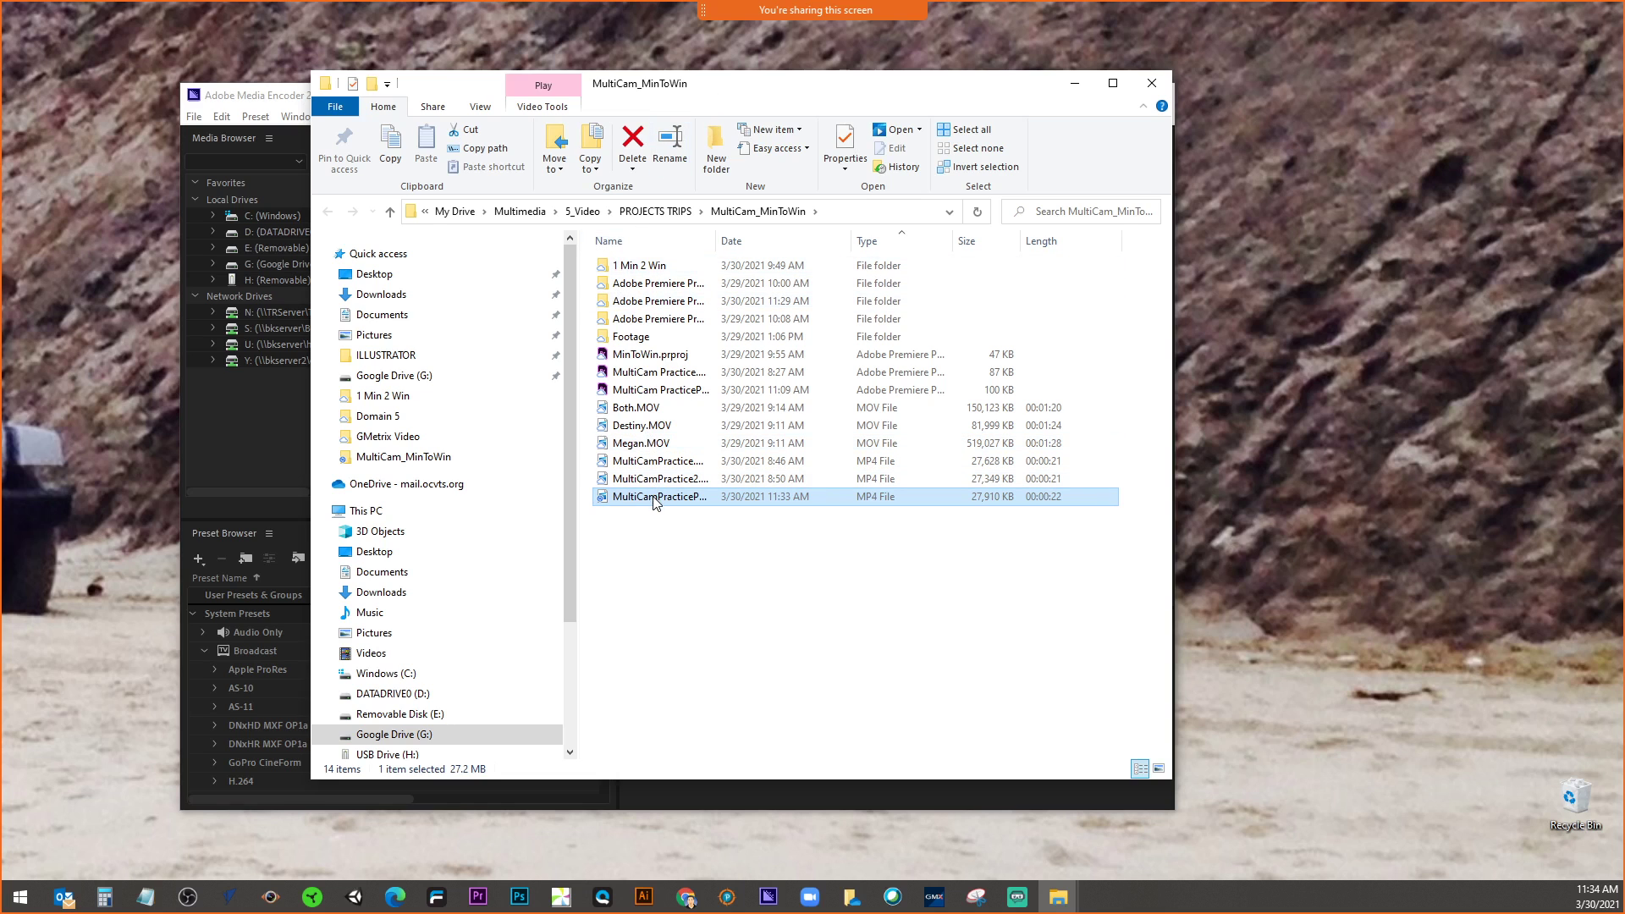
double_click(728, 501)
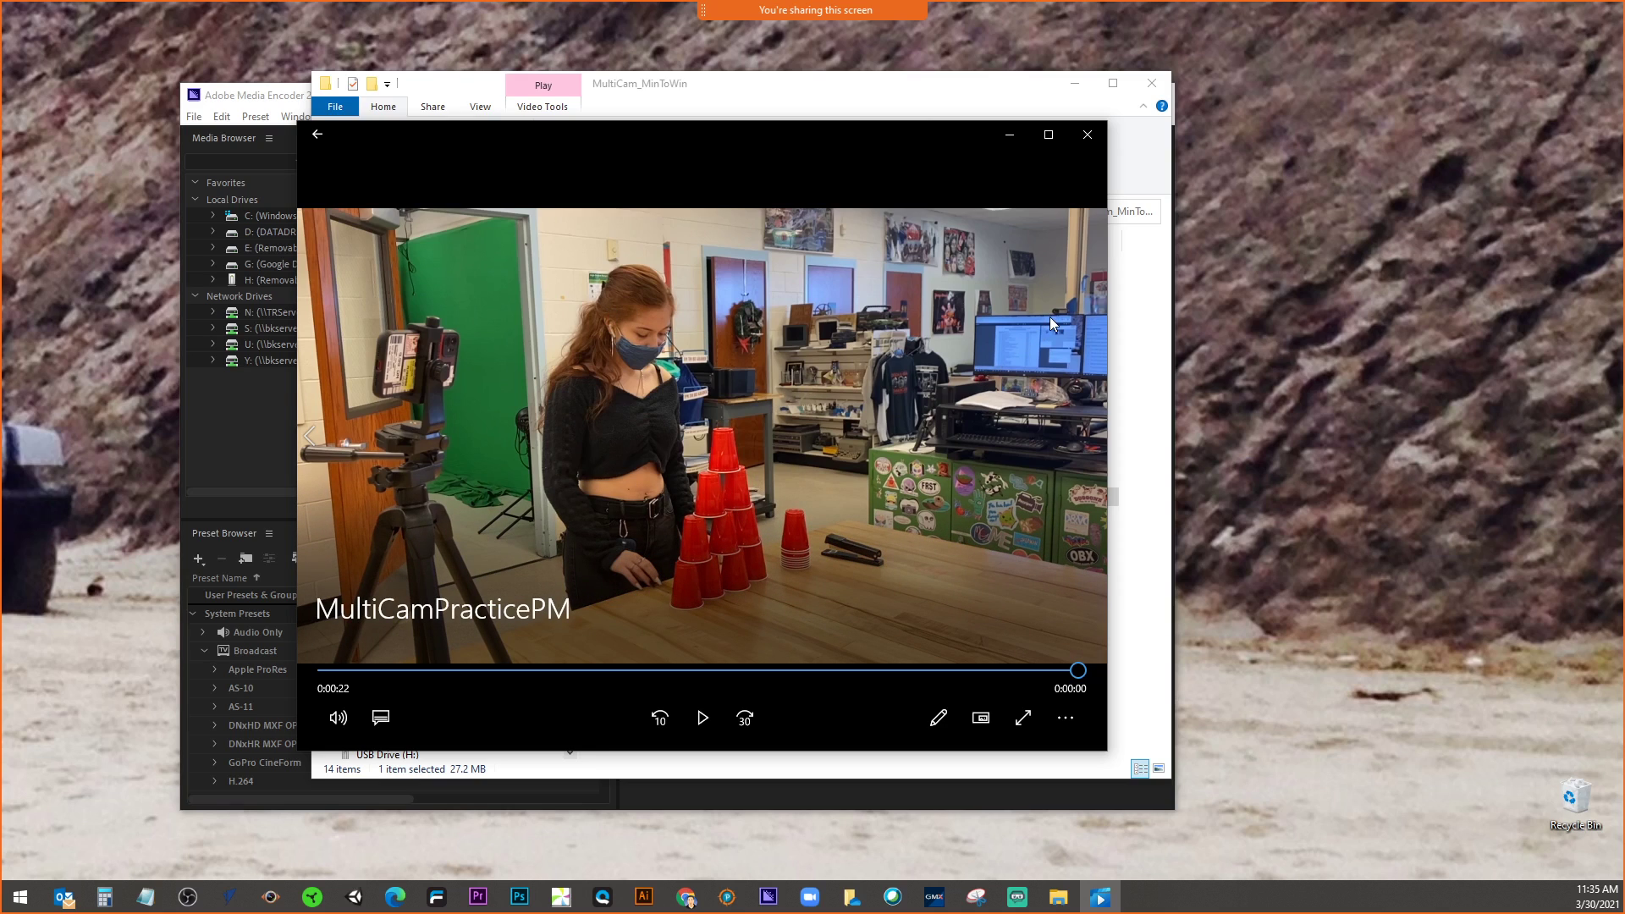
left_click(1088, 136)
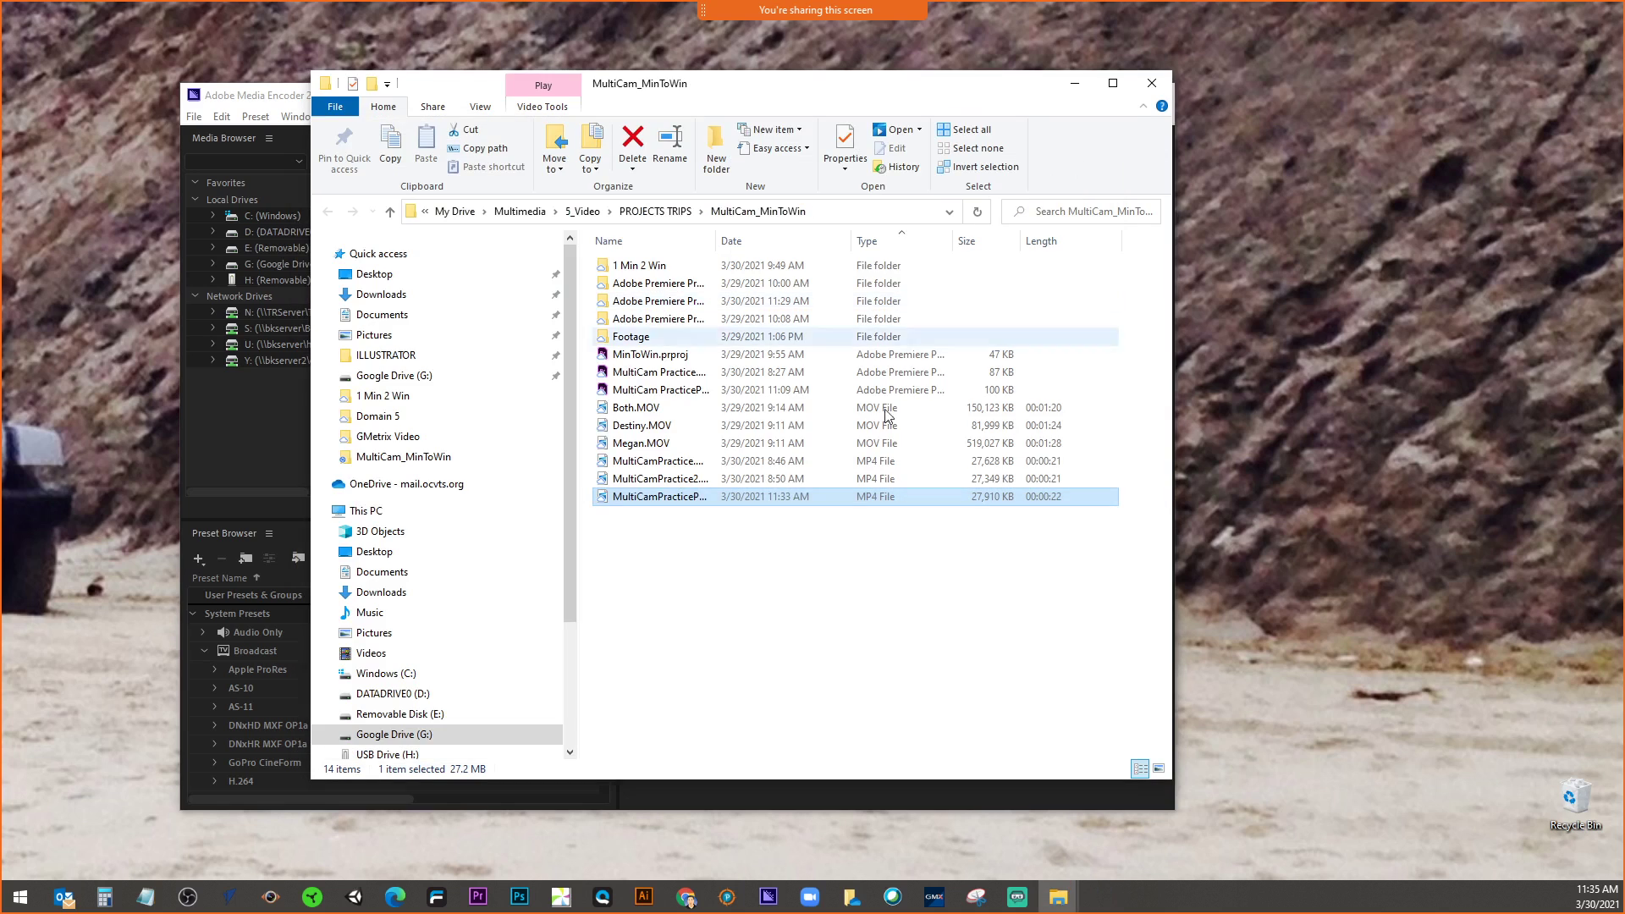